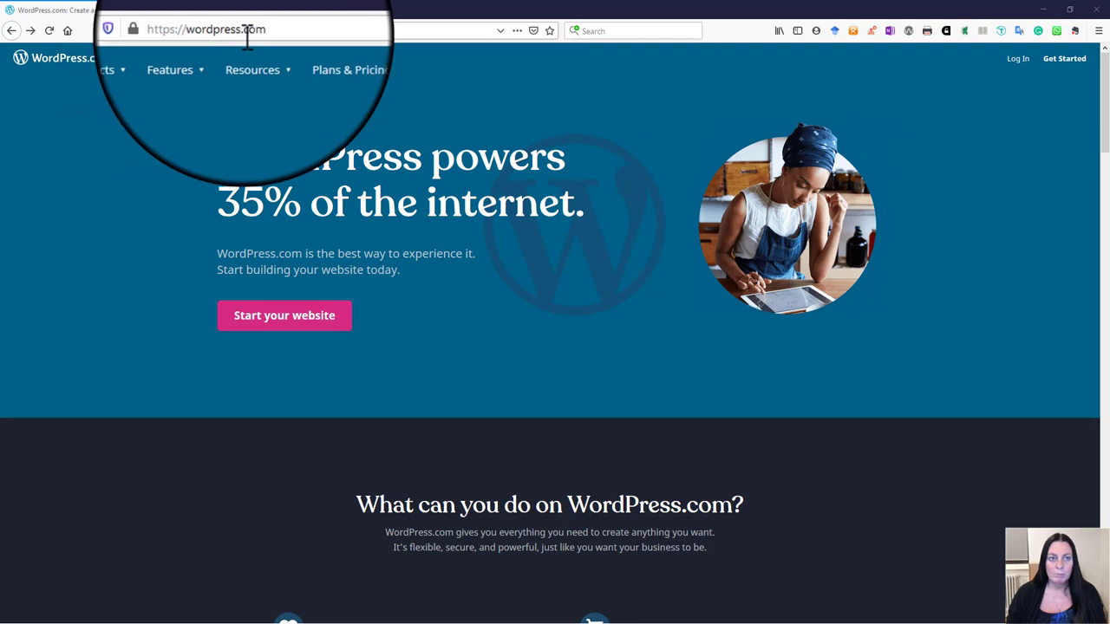
Step: Create a WordPress.com account with an e-mail address, the saved username and a new password
{"action": "left_click", "coordinate": [282, 319]}
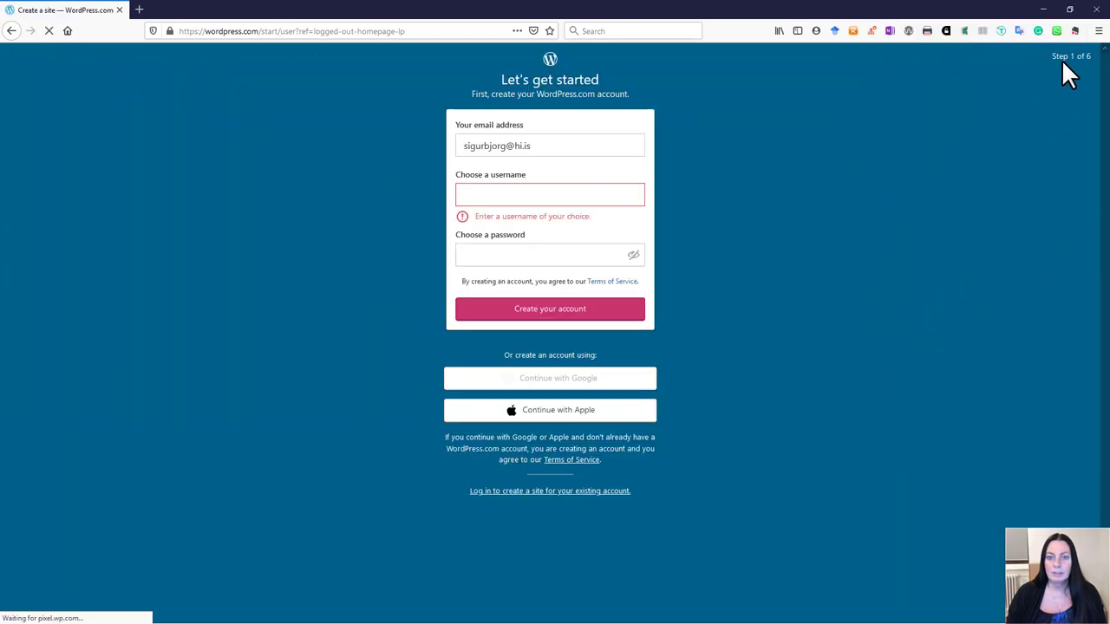
{"action": "left_click_drag", "start_coordinate": [550, 147], "coordinate": [455, 146]}
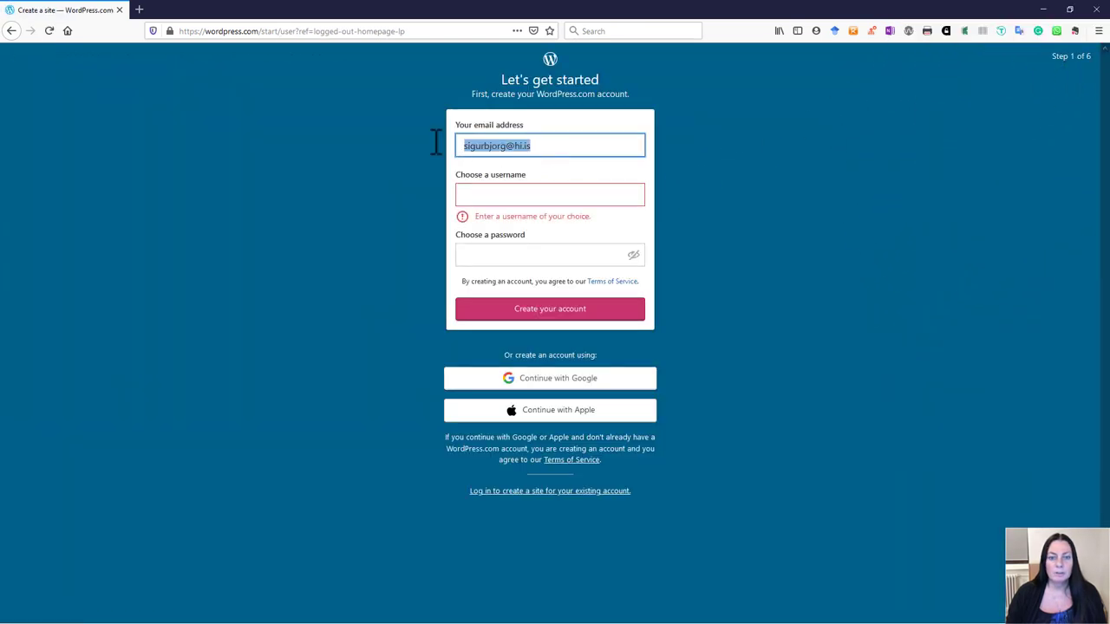
{"action": "left_click", "coordinate": [493, 195]}
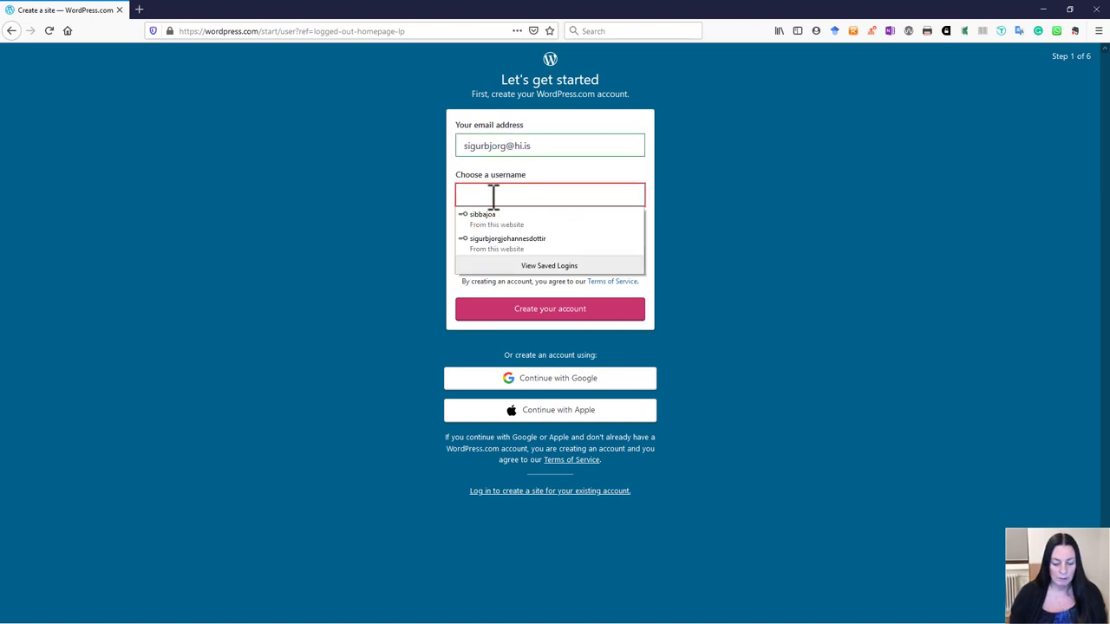
{"action": "type", "text": "sigurbjo"}
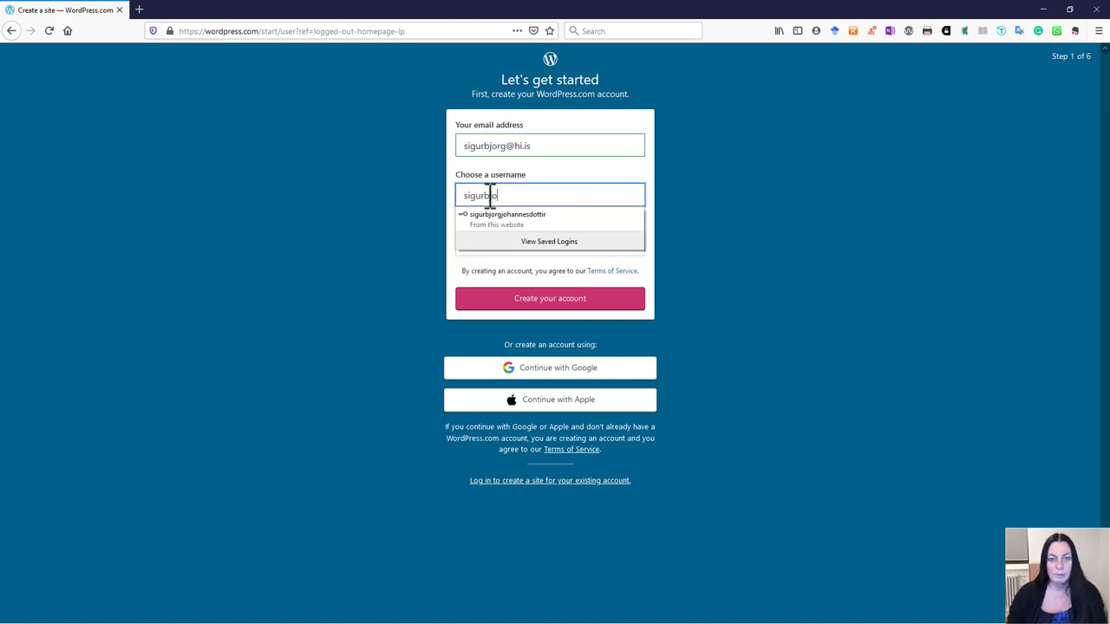
{"action": "left_click", "coordinate": [520, 220]}
{"action": "left_click_drag", "start_coordinate": [571, 247], "coordinate": [447, 245]}
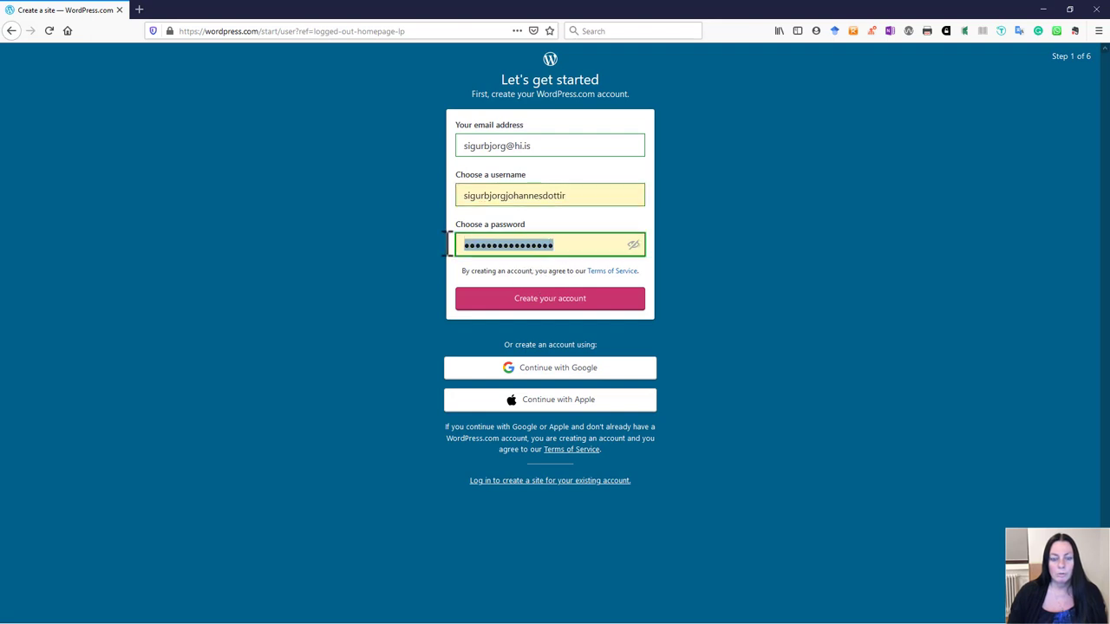
{"action": "type", "text": "a"}
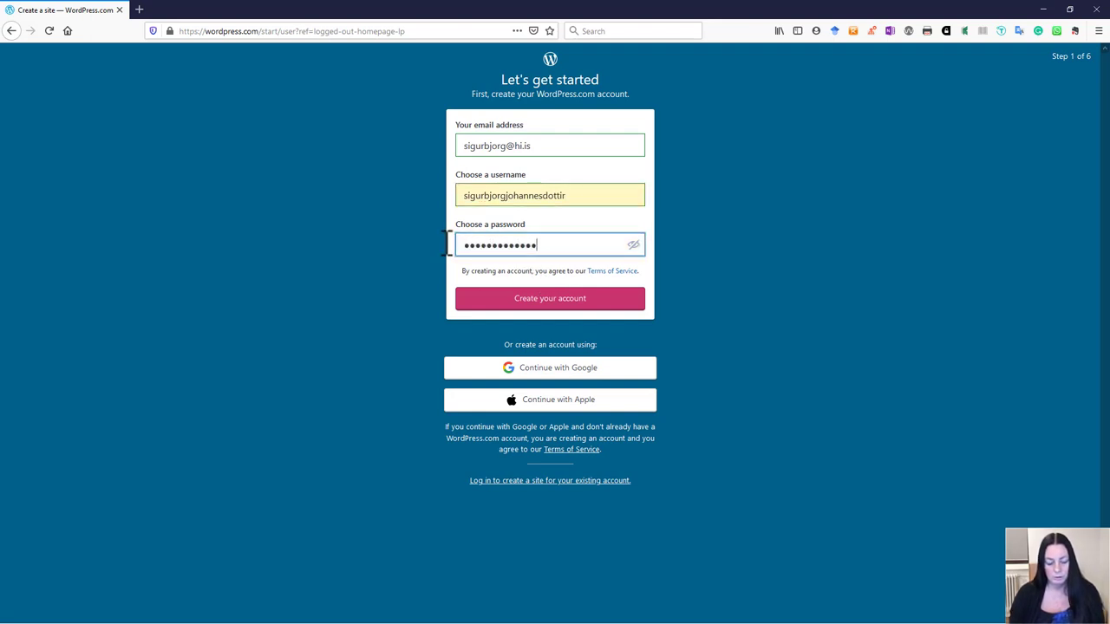
{"action": "left_click", "coordinate": [555, 305]}
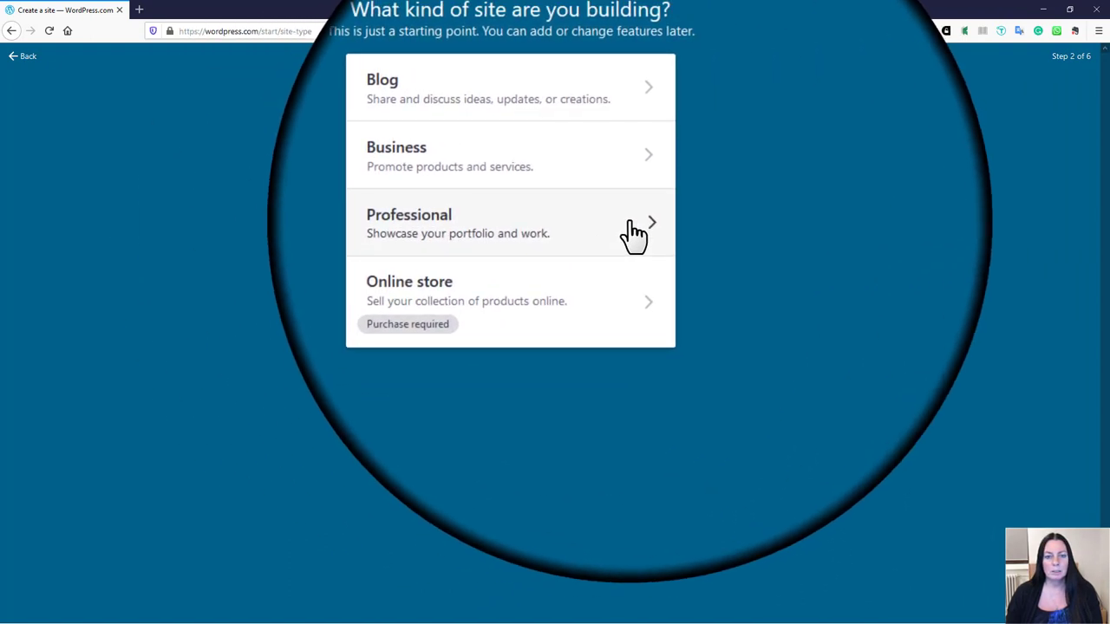
Step: Choose a Professional site for an Artist
{"action": "left_click", "coordinate": [644, 224]}
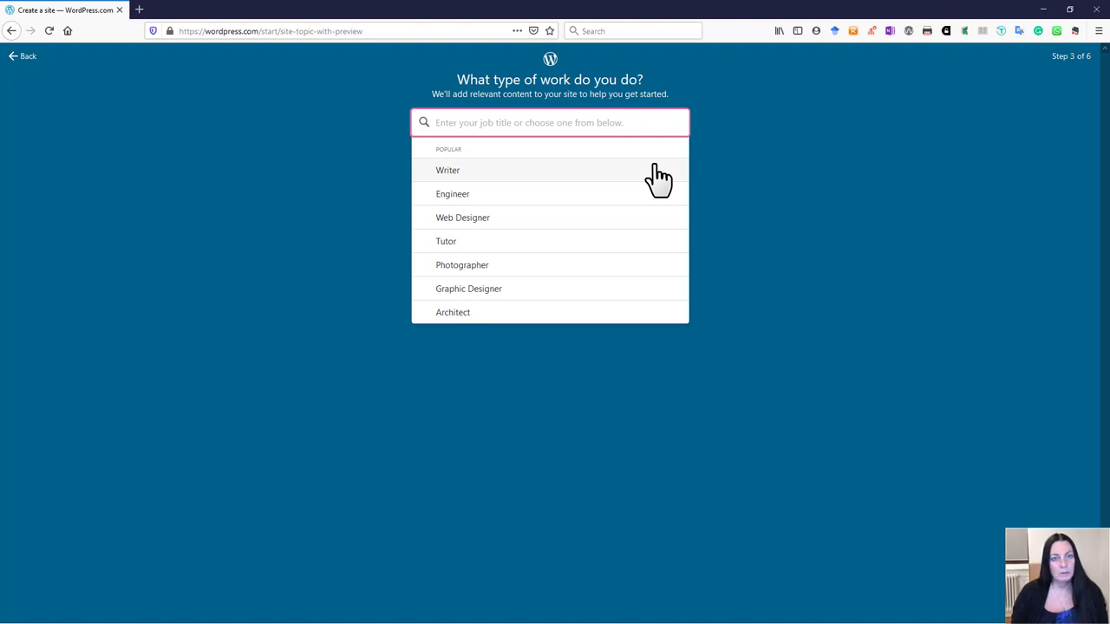
{"action": "type", "text": "Arti"}
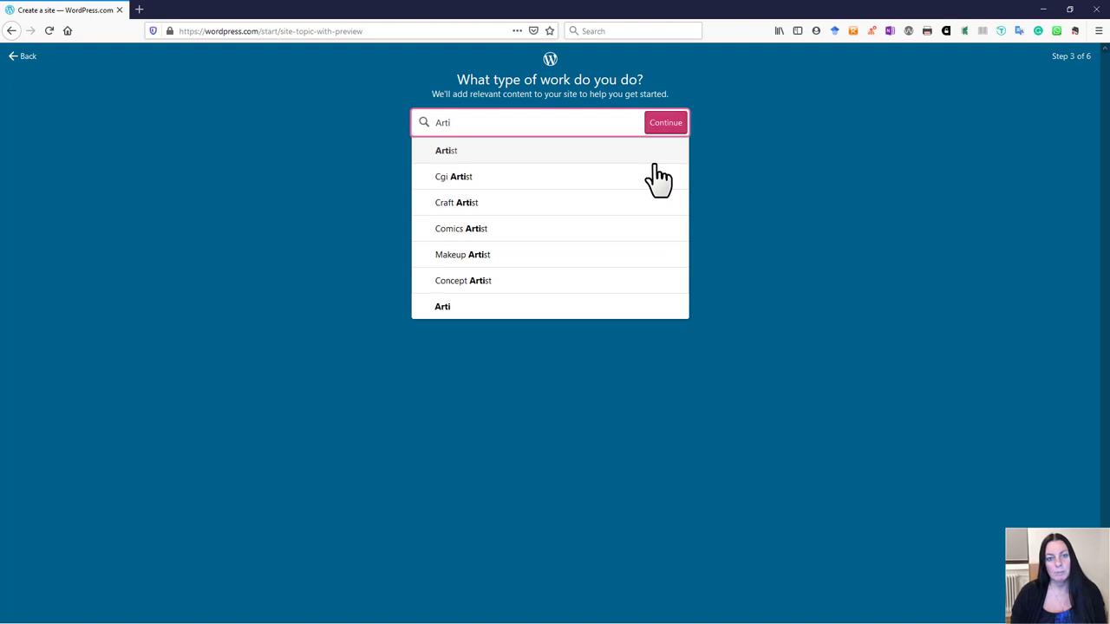
{"action": "type", "text": "st"}
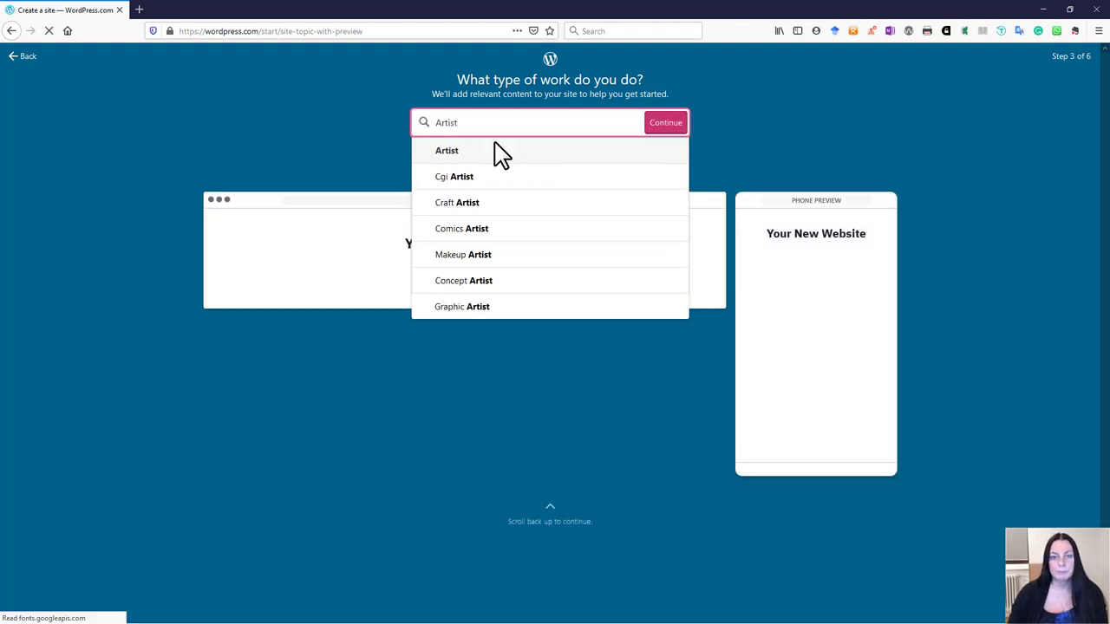
{"action": "left_click", "coordinate": [674, 122]}
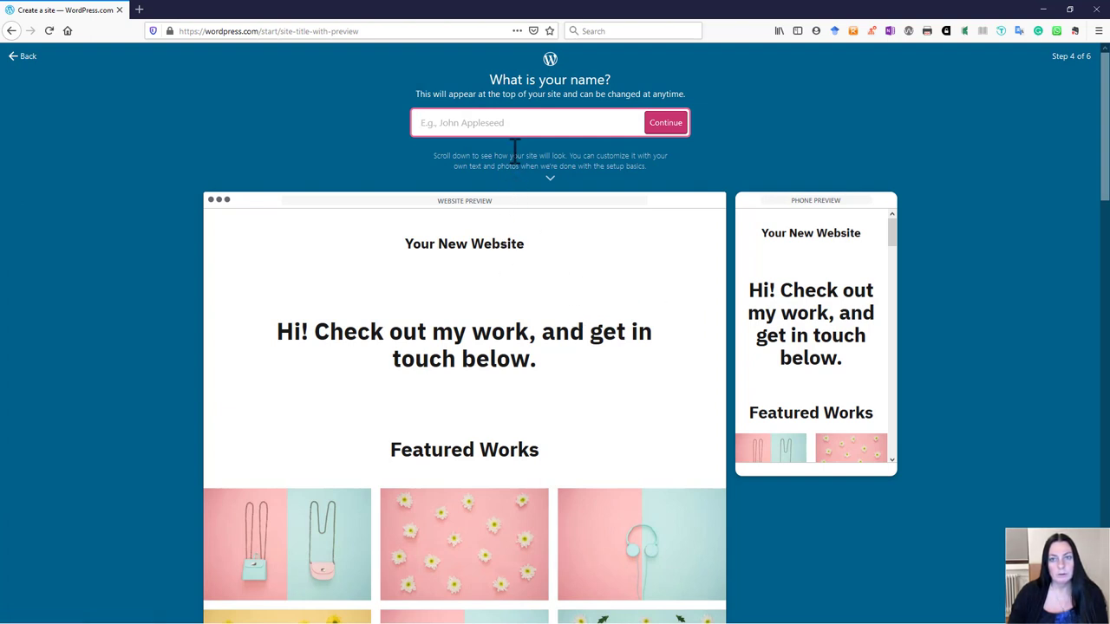
Step: Title the site with the owner's full name and continue to domains
{"action": "left_click", "coordinate": [501, 111]}
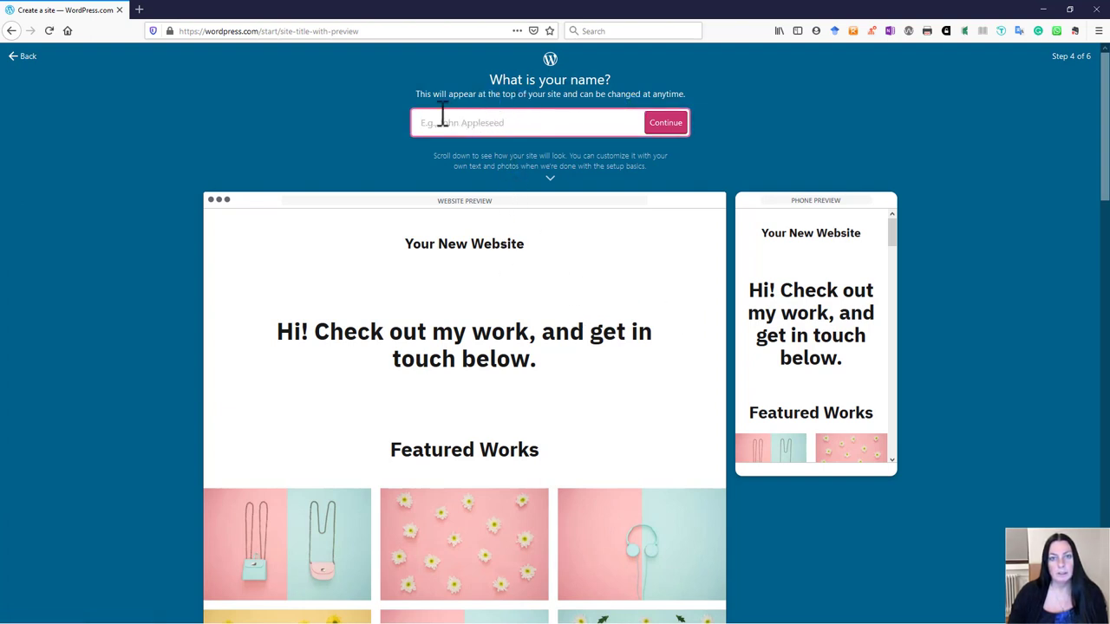
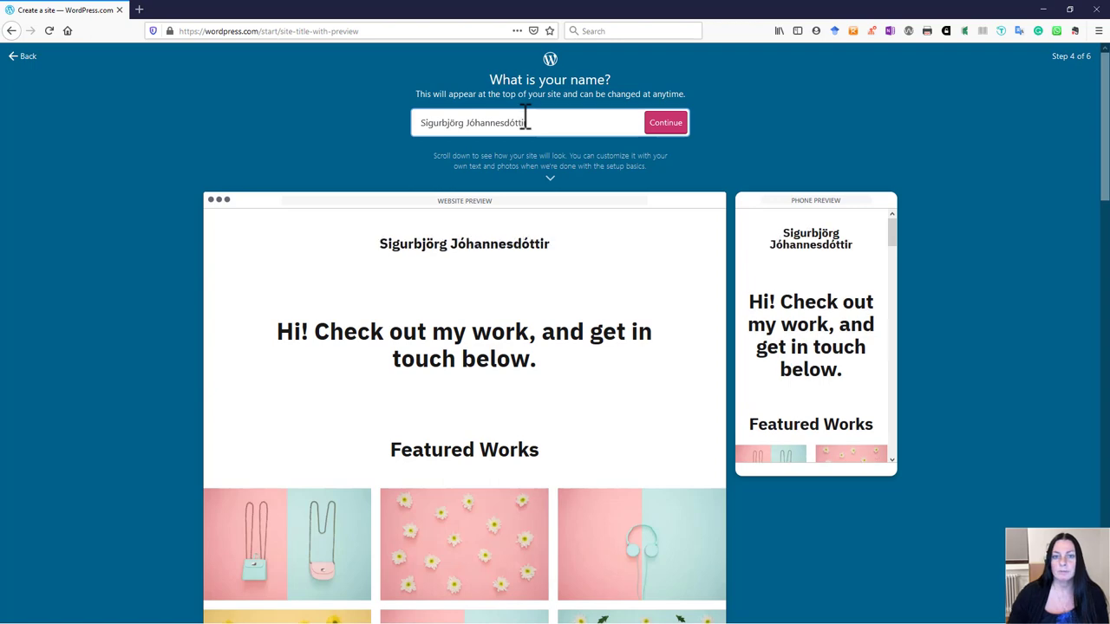
{"action": "left_click", "coordinate": [677, 126]}
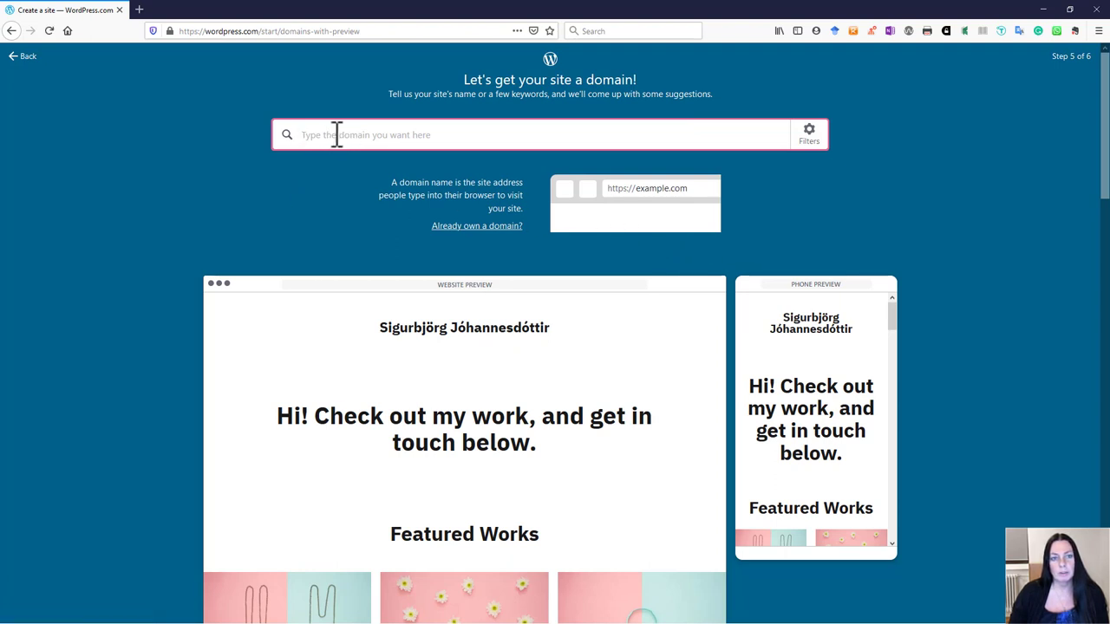
Step: Search domains for the owner's first name and compare the .art and free wordpress.com suggestions
{"action": "type", "text": "sig"}
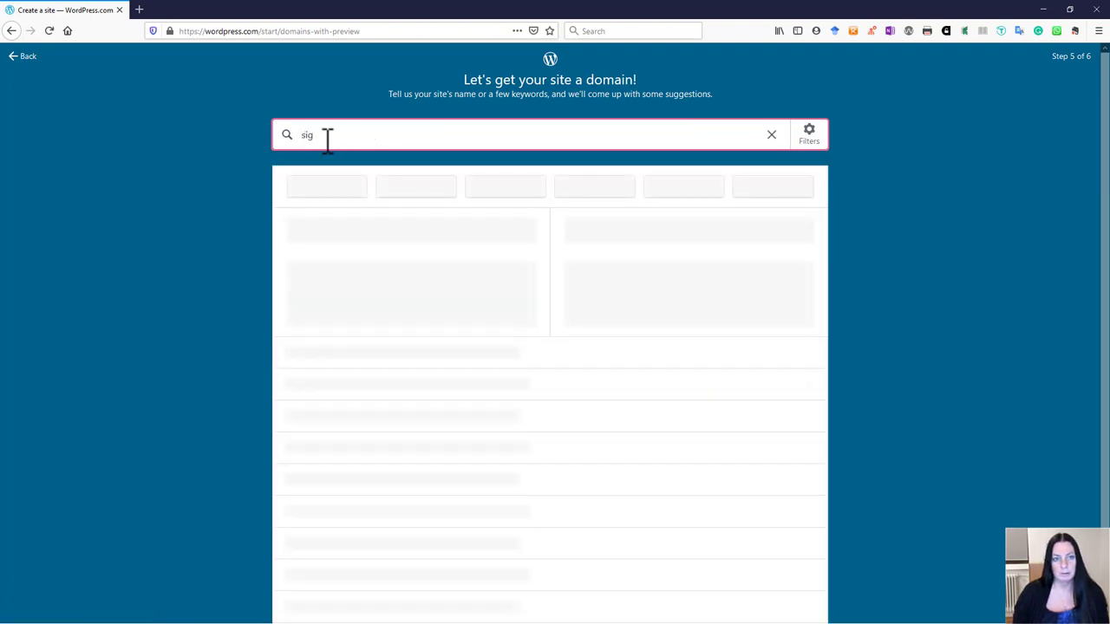
{"action": "key", "text": "BackSpace"}
{"action": "key", "text": "BackSpace"}
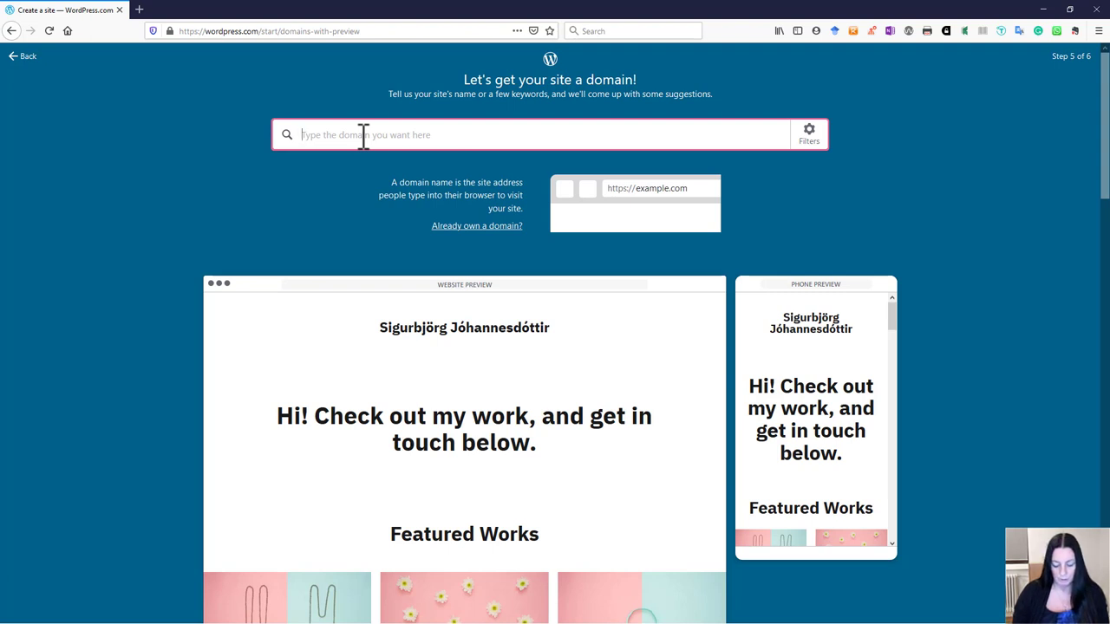
{"action": "type", "text": "sigurbjorg"}
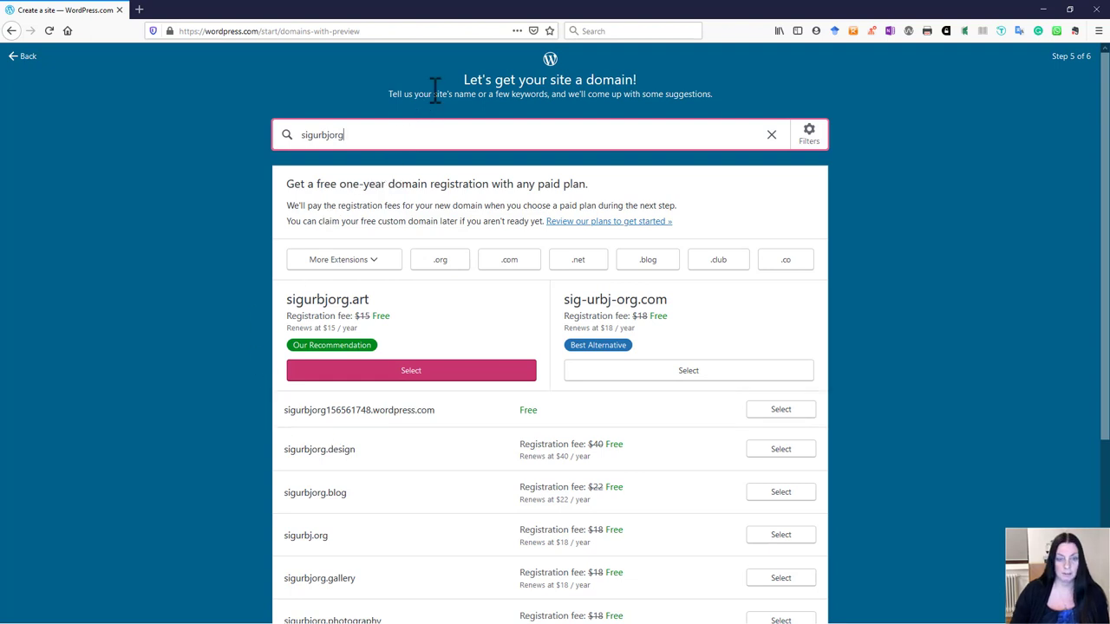
{"action": "scroll", "coordinate": [399, 412], "scroll_direction": "down", "scroll_amount": 1}
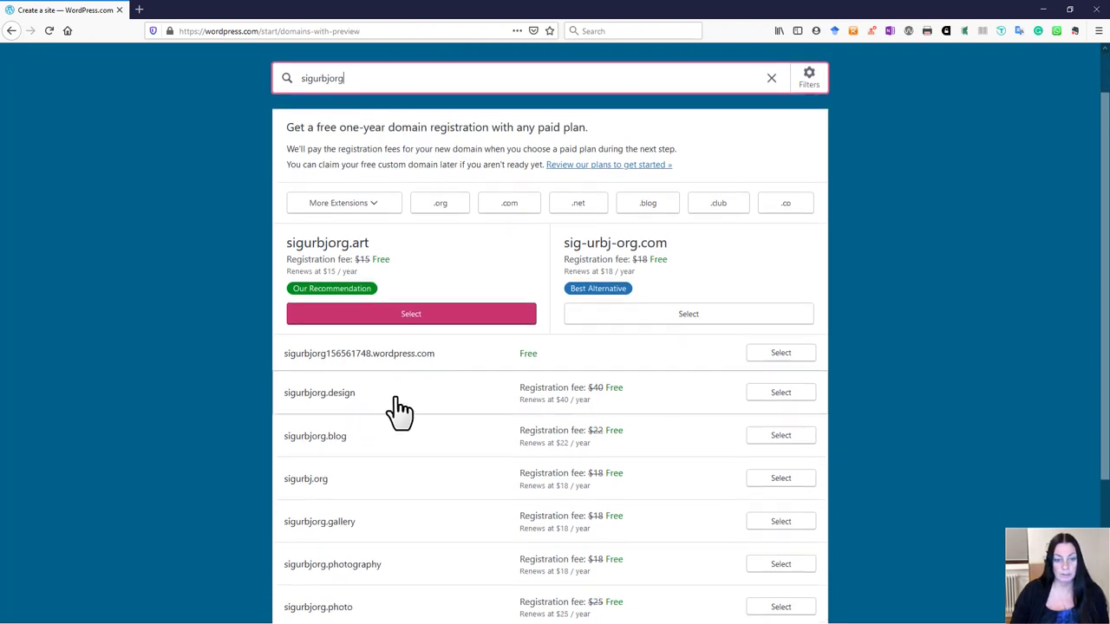
{"action": "scroll", "coordinate": [400, 482], "scroll_direction": "down", "scroll_amount": 3}
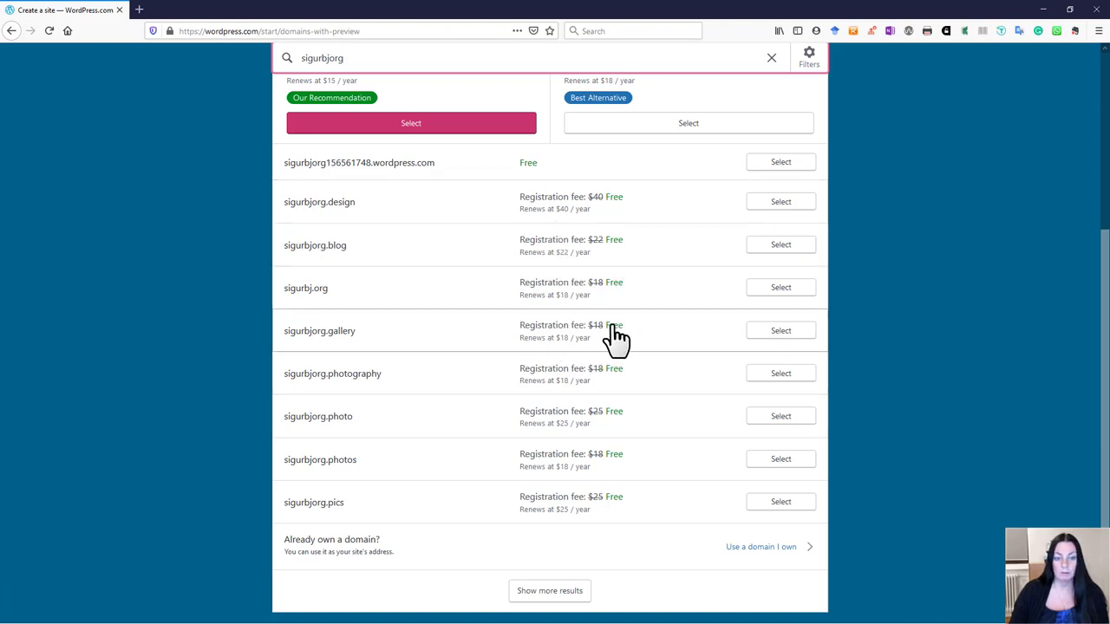
{"action": "scroll", "coordinate": [643, 390], "scroll_direction": "up", "scroll_amount": 3}
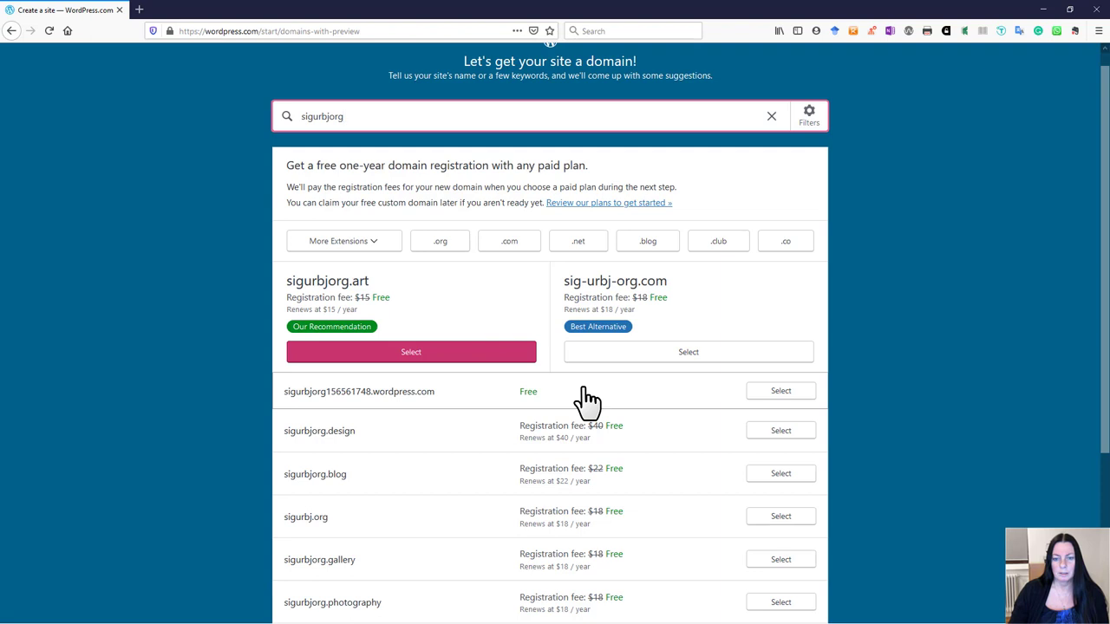
{"action": "scroll", "coordinate": [618, 434], "scroll_direction": "down", "scroll_amount": 1}
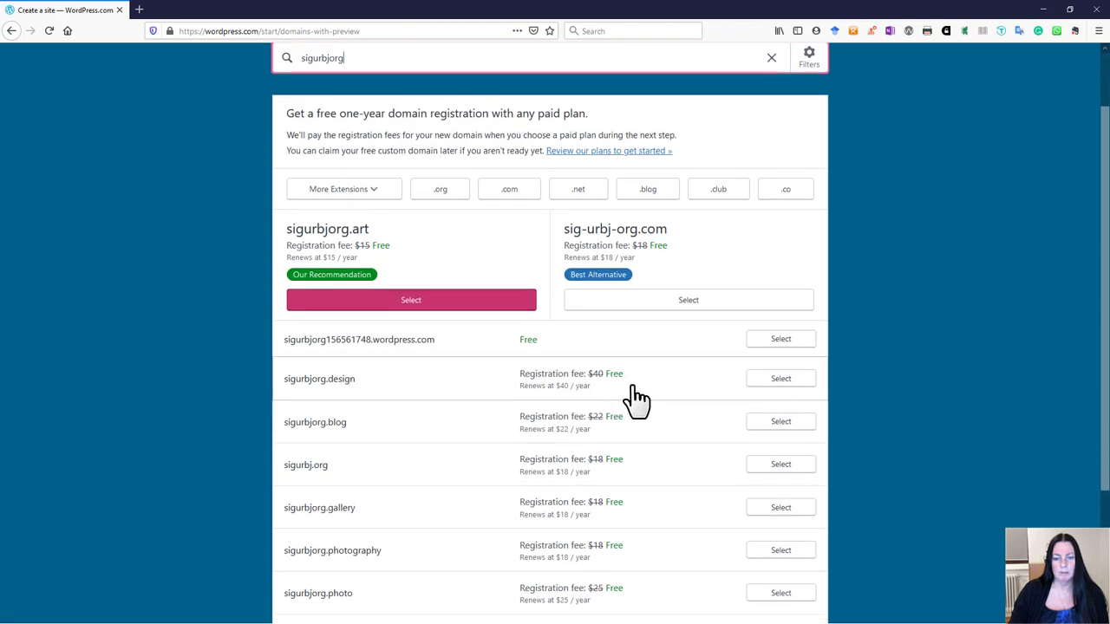
{"action": "scroll", "coordinate": [632, 382], "scroll_direction": "down", "scroll_amount": 2}
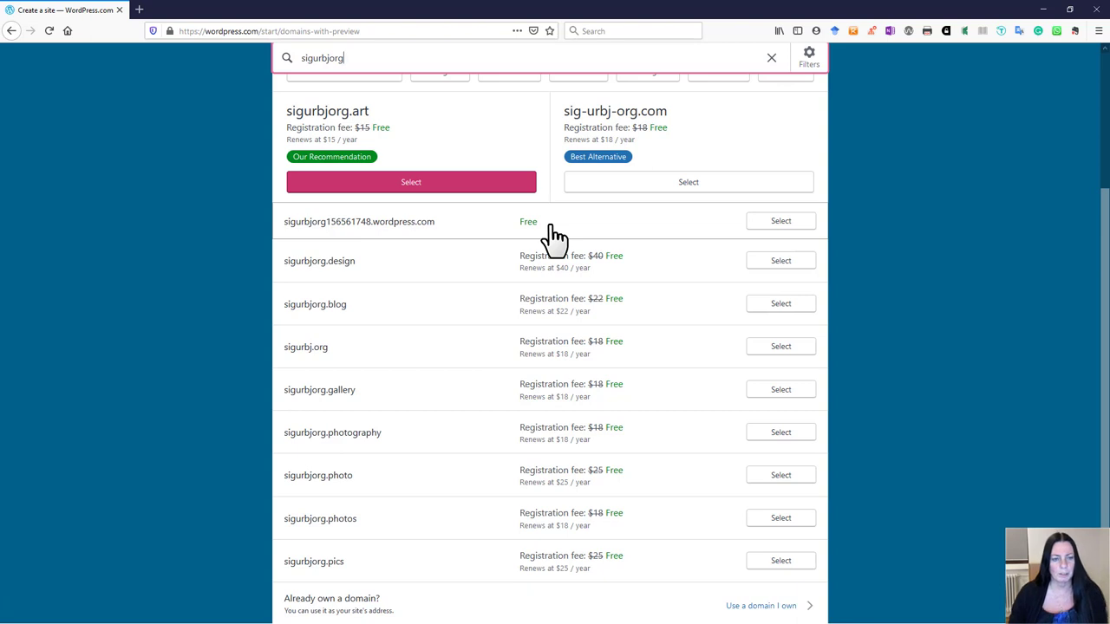
{"action": "scroll", "coordinate": [555, 236], "scroll_direction": "up", "scroll_amount": 3}
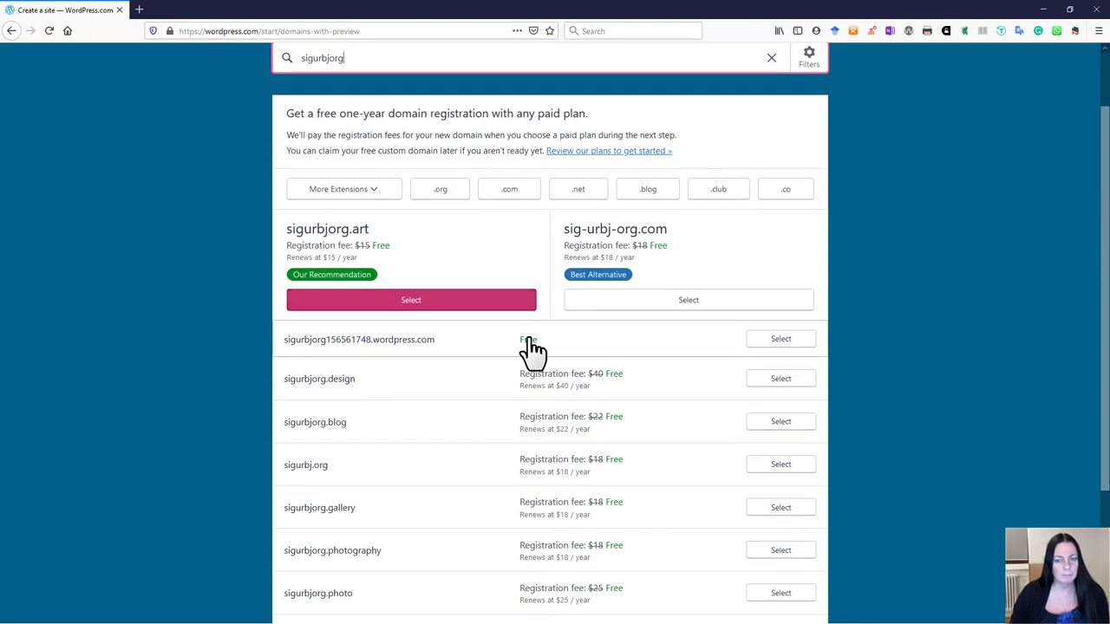
{"action": "scroll", "coordinate": [529, 351], "scroll_direction": "down", "scroll_amount": 4}
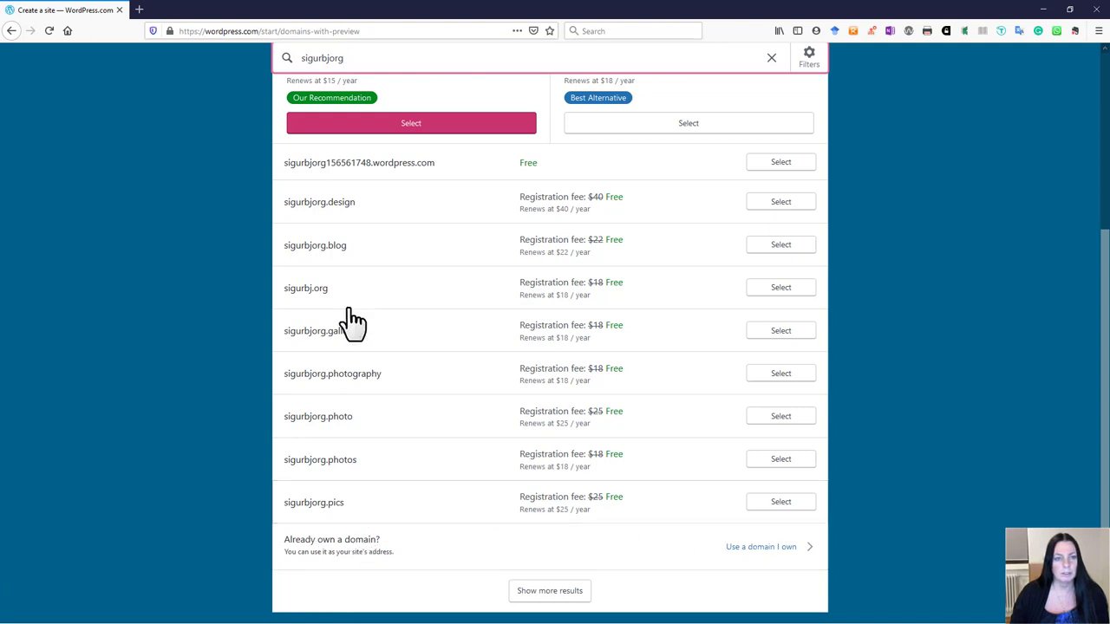
{"action": "scroll", "coordinate": [379, 285], "scroll_direction": "up", "scroll_amount": 2}
{"action": "scroll", "coordinate": [379, 285], "scroll_direction": "up", "scroll_amount": 3}
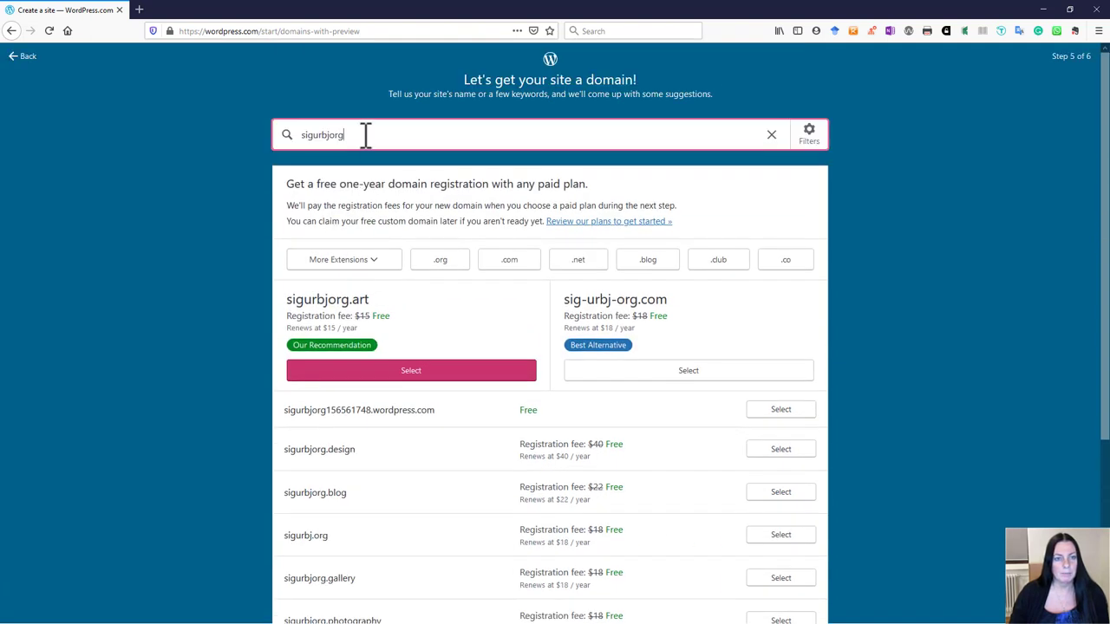
{"action": "key", "text": "BackSpace"}
{"action": "key", "text": "BackSpace"}
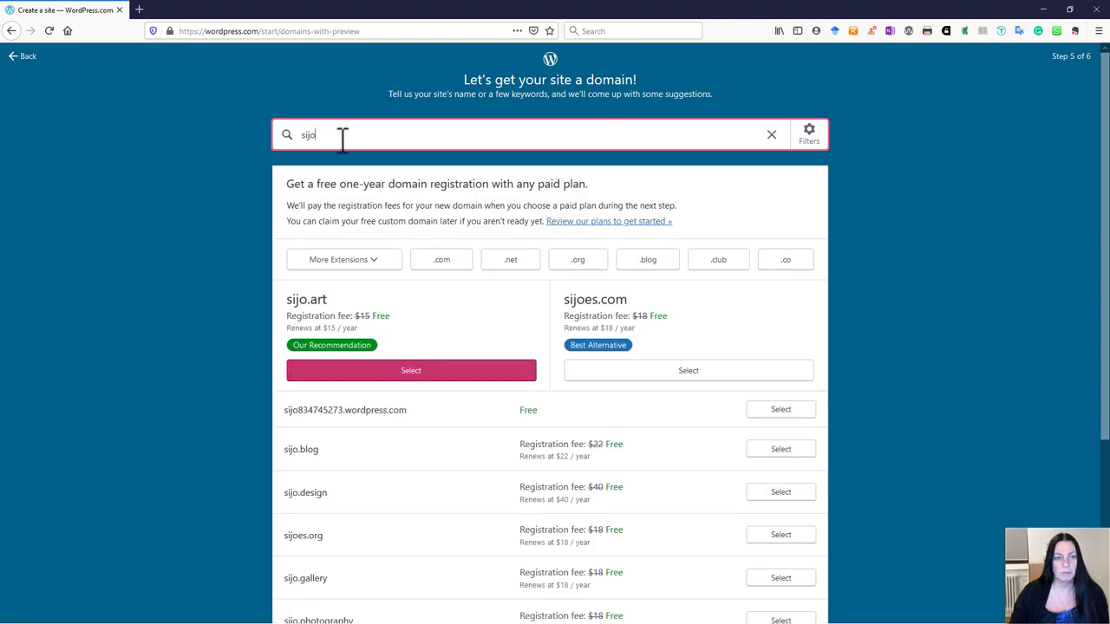
{"action": "type", "text": "sigure"}
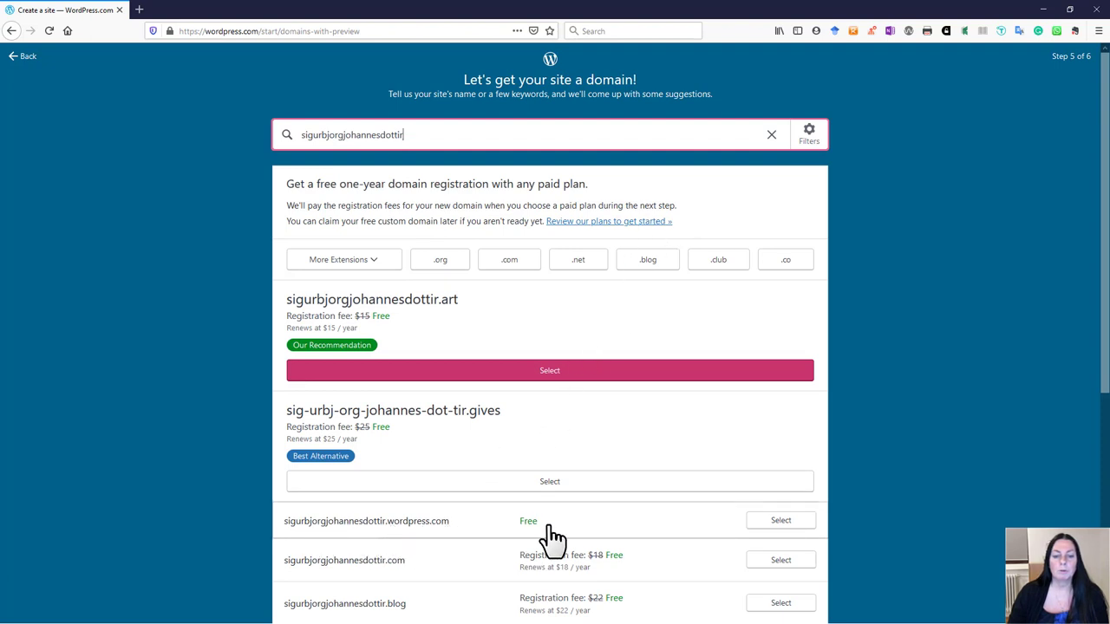
{"action": "scroll", "coordinate": [637, 434], "scroll_direction": "down", "scroll_amount": 2}
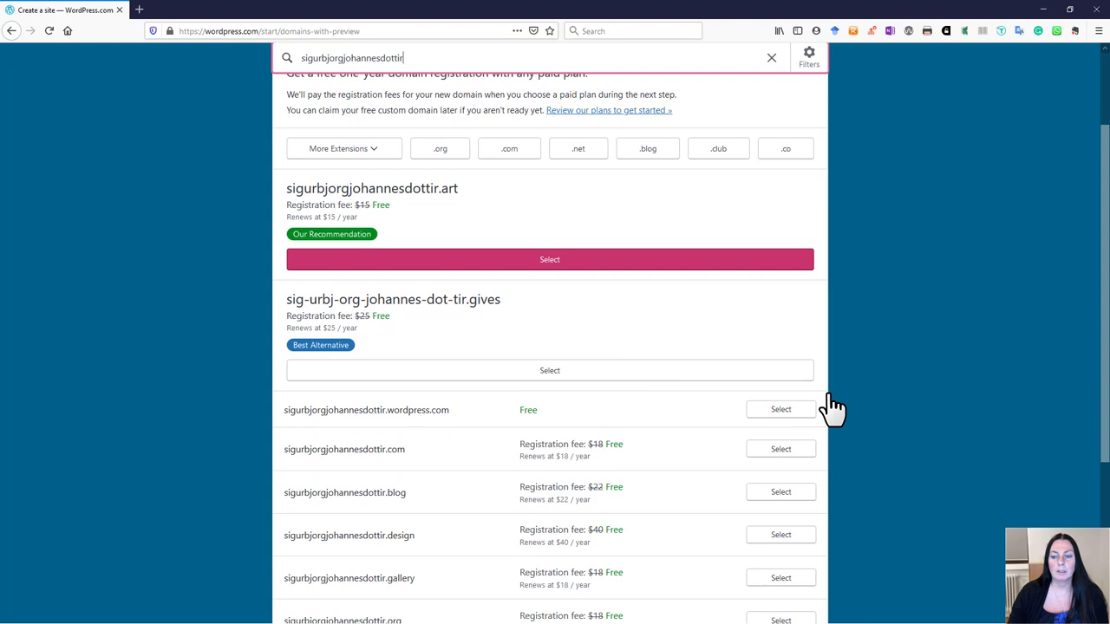
{"action": "left_click", "coordinate": [779, 411]}
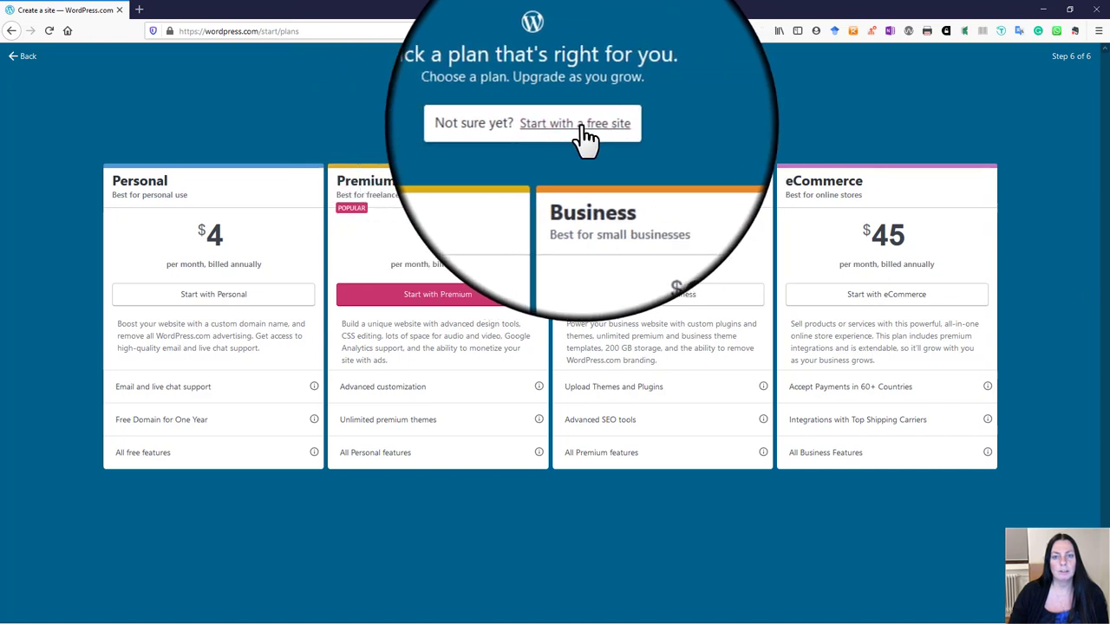
Step: Start with a free site instead of a paid plan
{"action": "left_click", "coordinate": [587, 138]}
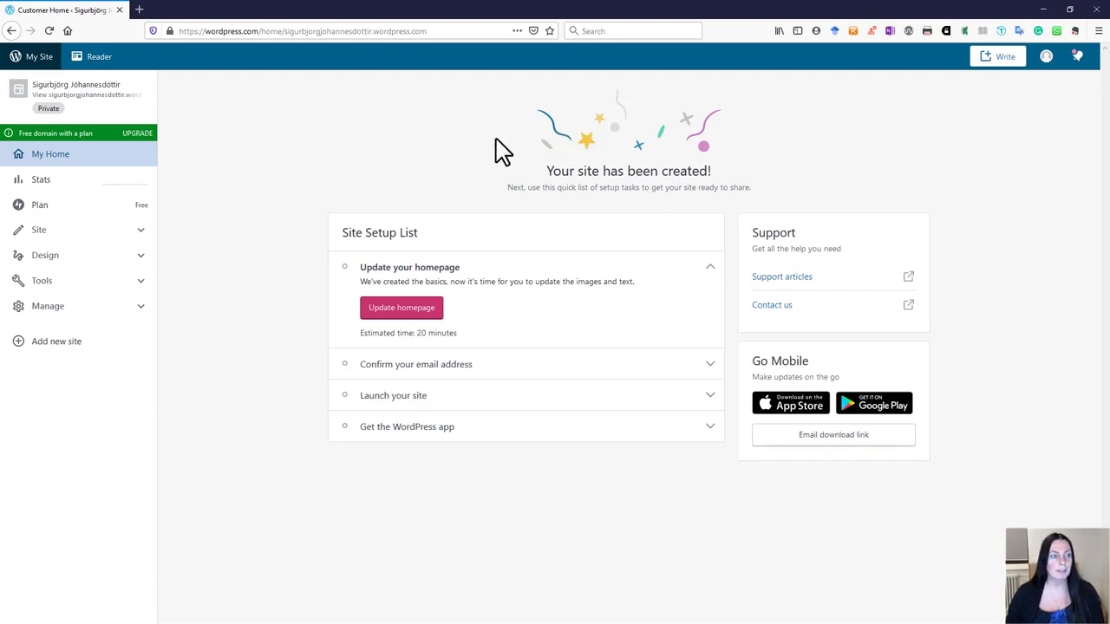
Step: View site Stats, browse the Design, Site and Tools menus, then open People under Manage
{"action": "left_click", "coordinate": [130, 174]}
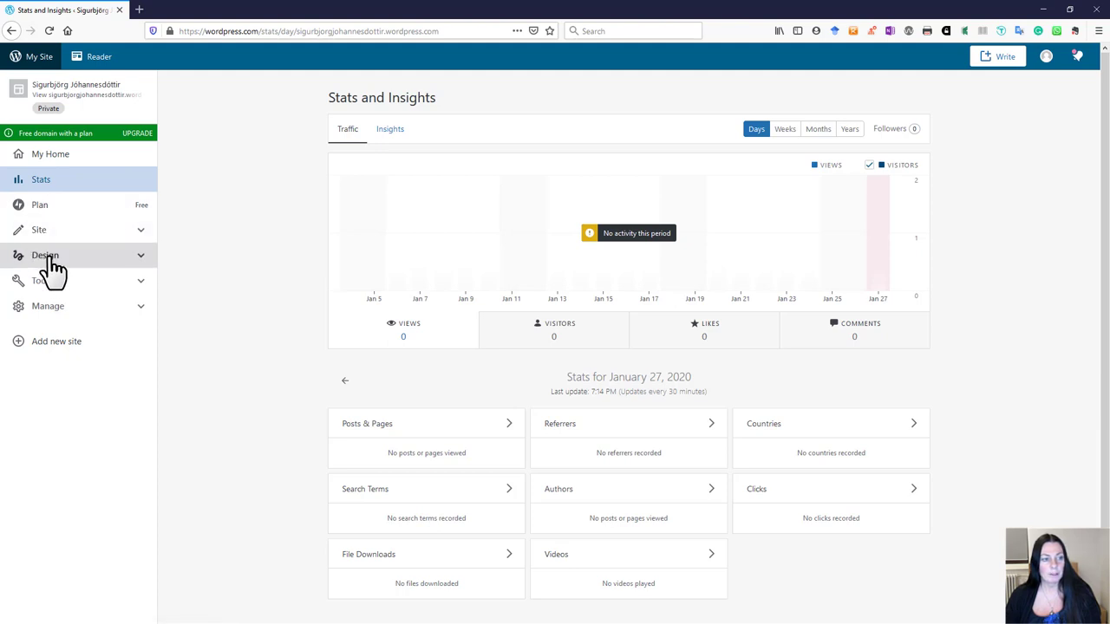
{"action": "left_click", "coordinate": [138, 258]}
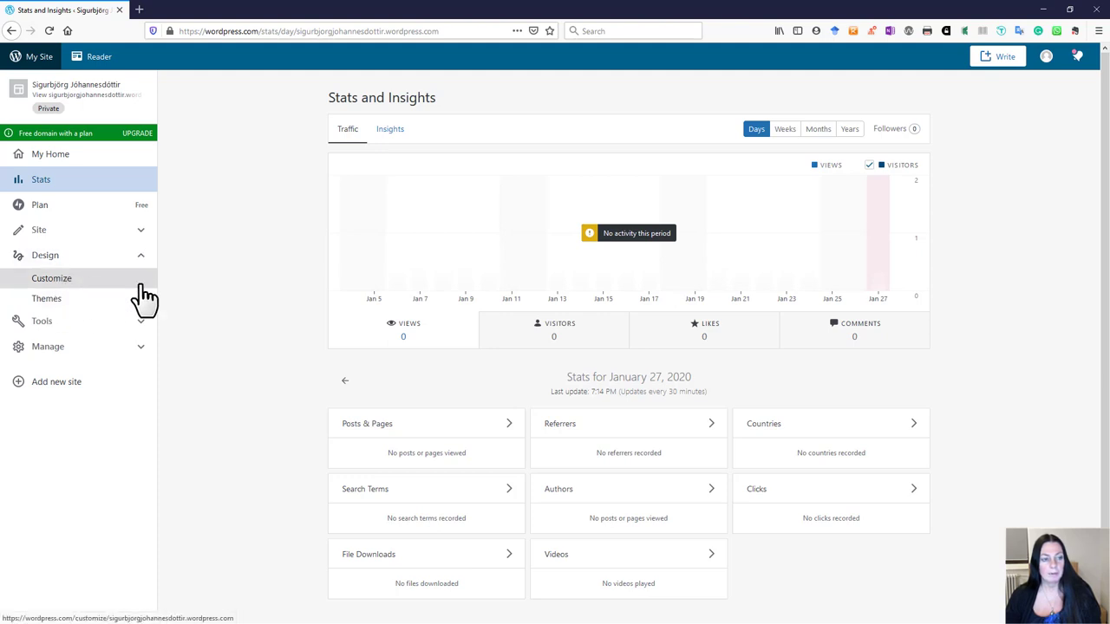
{"action": "left_click", "coordinate": [143, 231]}
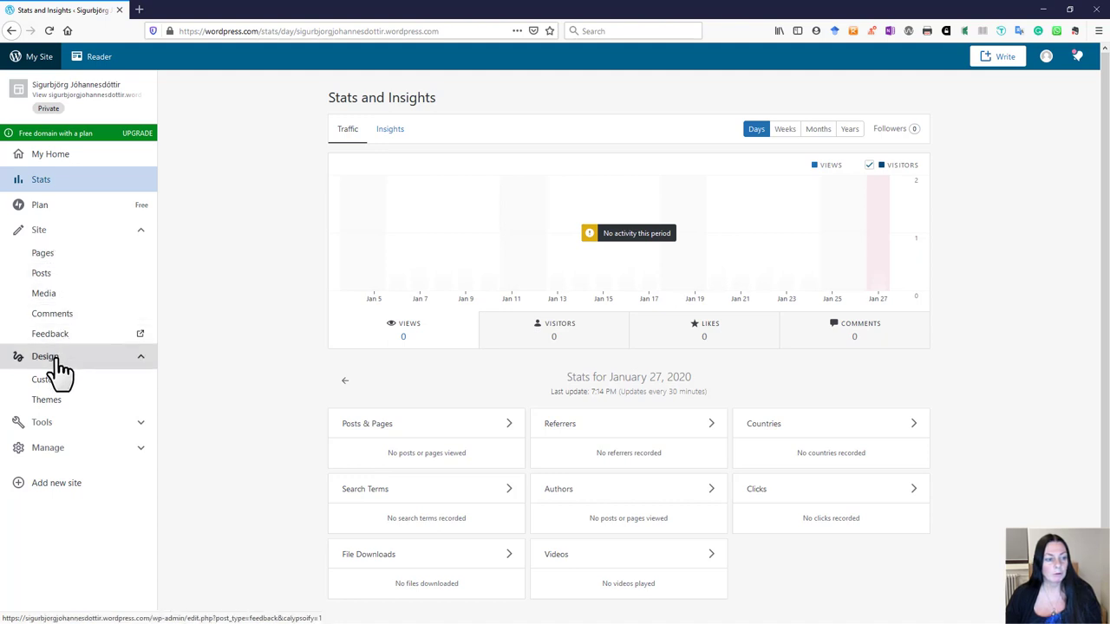
{"action": "left_click", "coordinate": [140, 231]}
{"action": "left_click", "coordinate": [138, 256]}
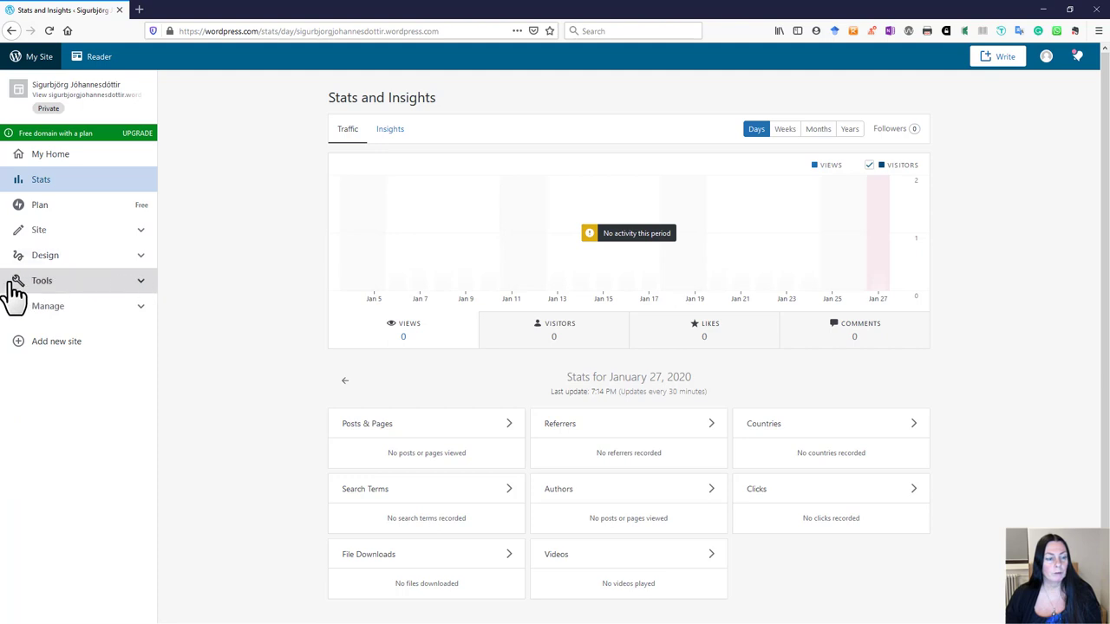
{"action": "left_click", "coordinate": [142, 286]}
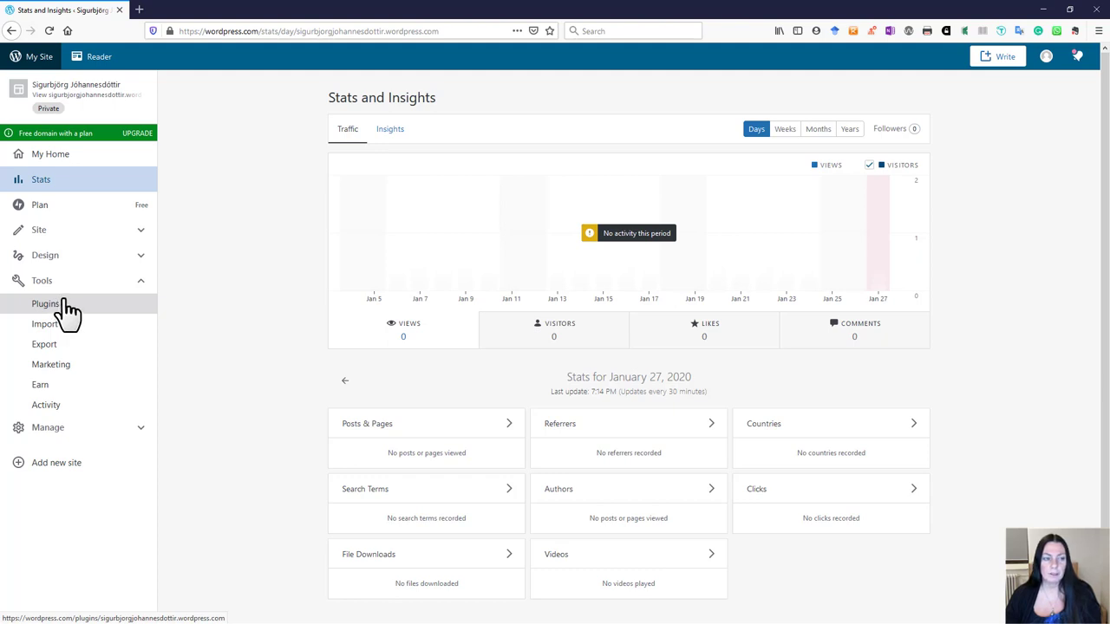
{"action": "left_click", "coordinate": [141, 282]}
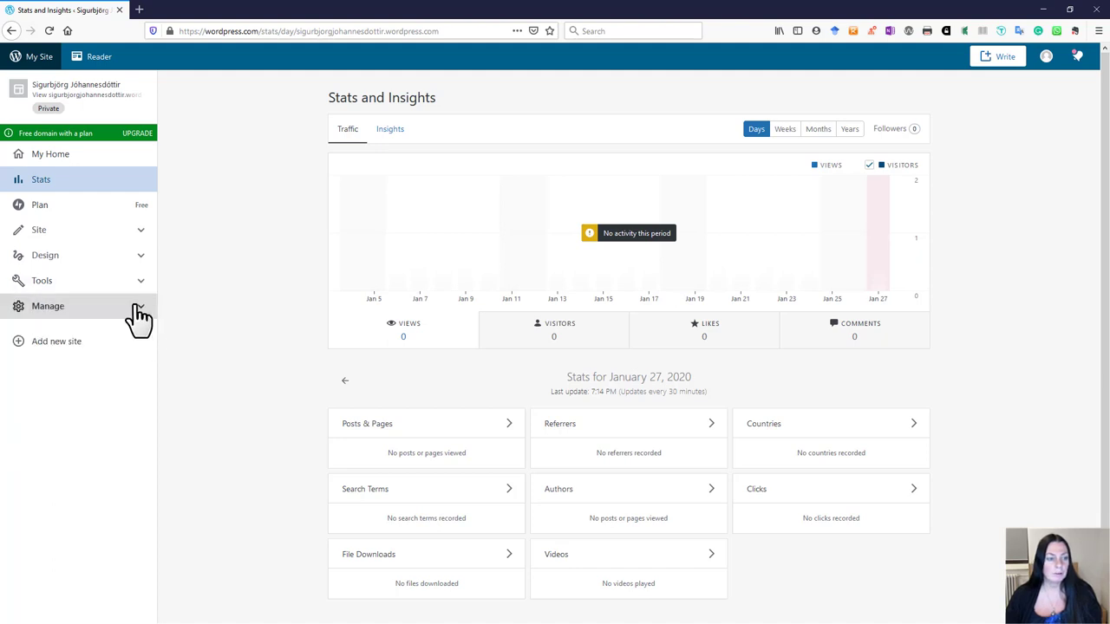
{"action": "left_click", "coordinate": [139, 317]}
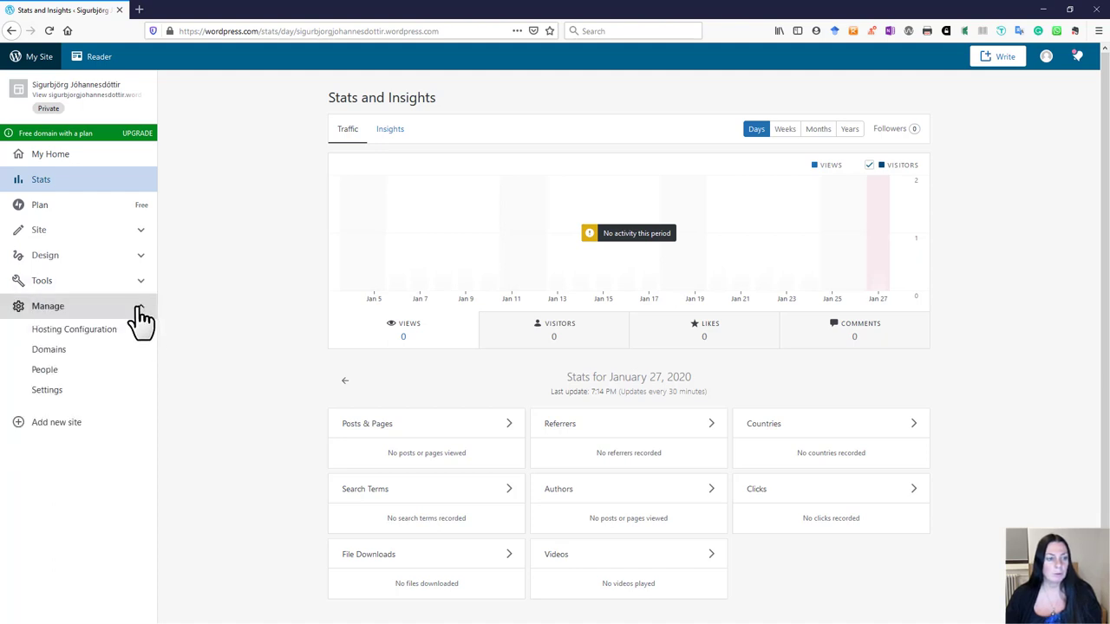
{"action": "left_click", "coordinate": [47, 375]}
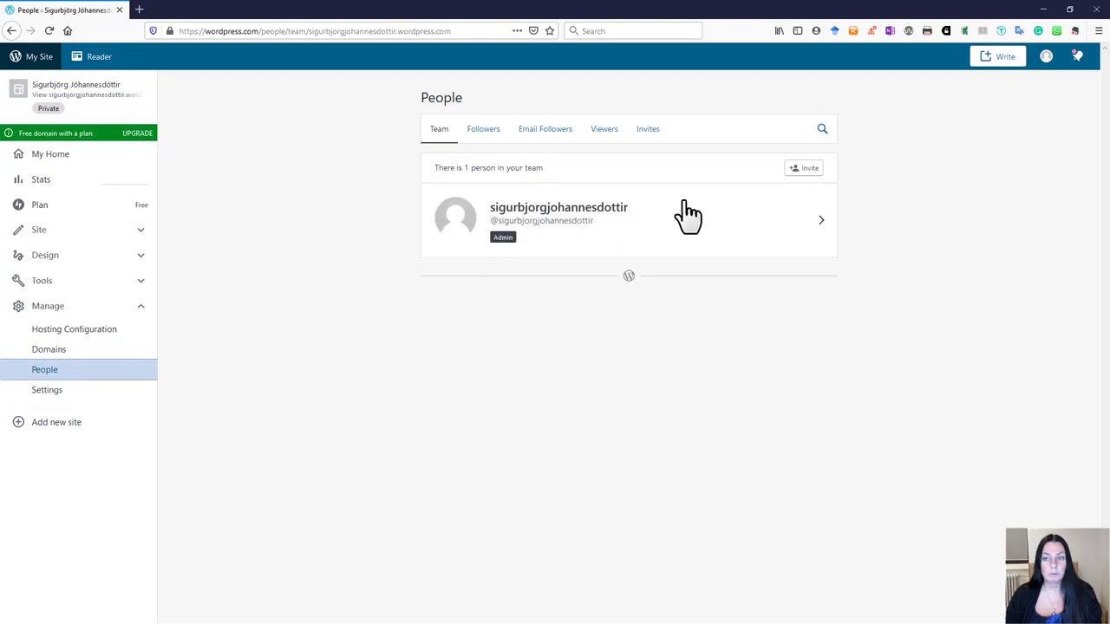
Step: Invite a new member by e-mail as Administrator with the message 'síðan tilbúin'
{"action": "left_click", "coordinate": [813, 177]}
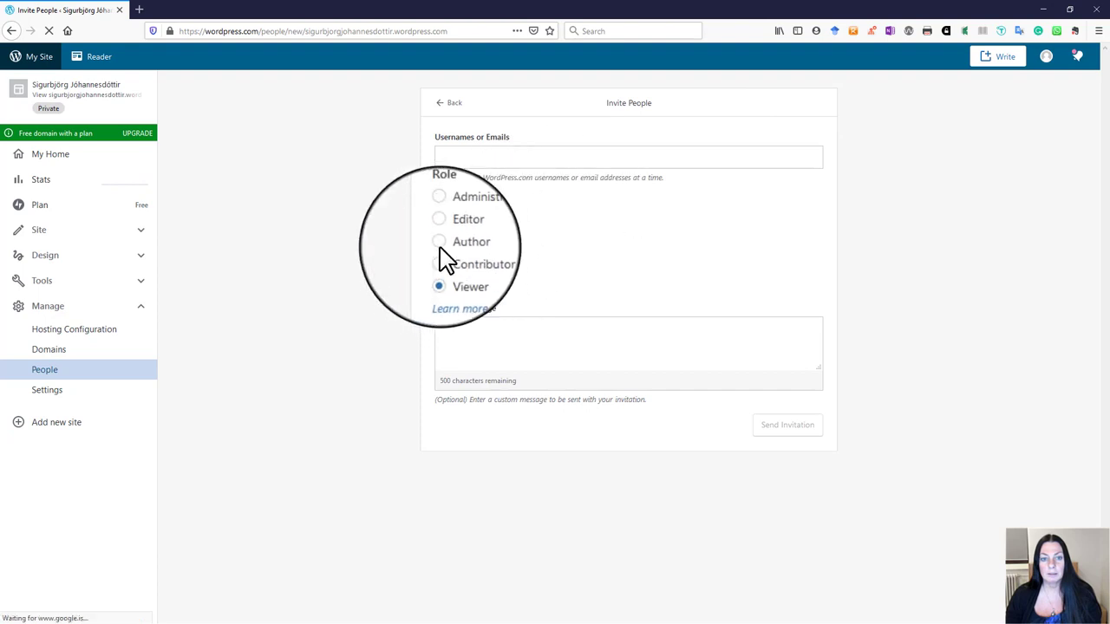
{"action": "left_click", "coordinate": [452, 157]}
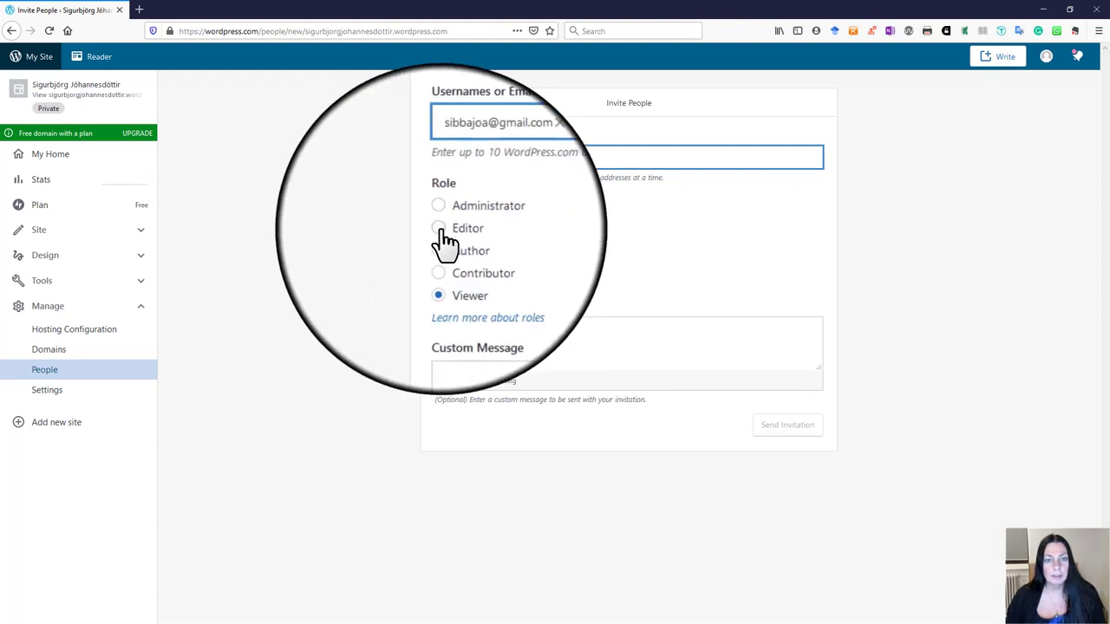
{"action": "left_click", "coordinate": [439, 229]}
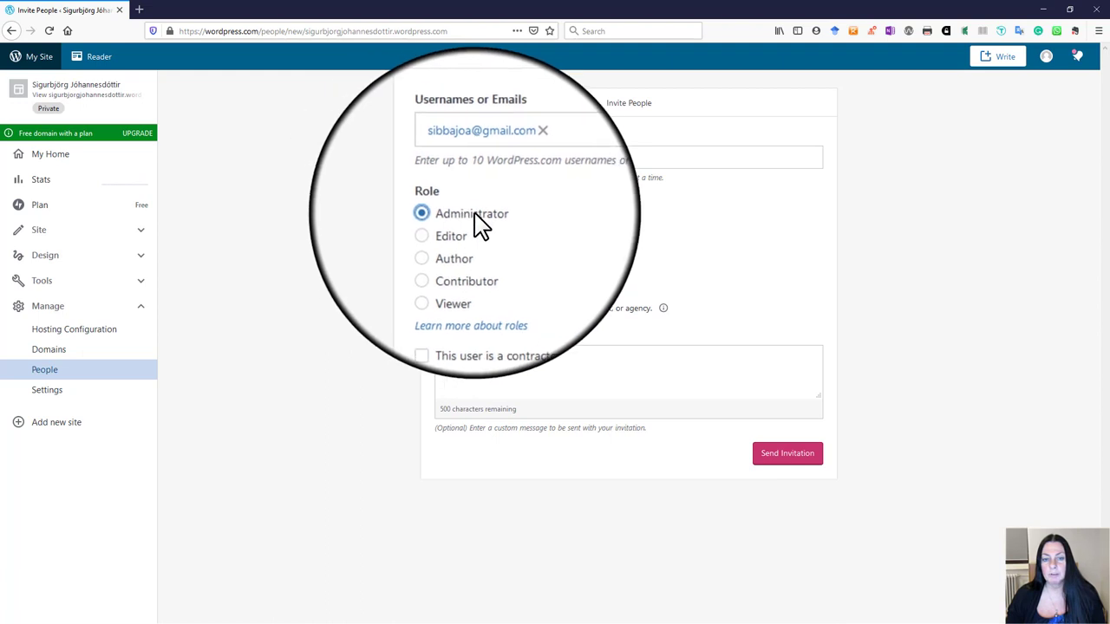
{"action": "left_click", "coordinate": [441, 245]}
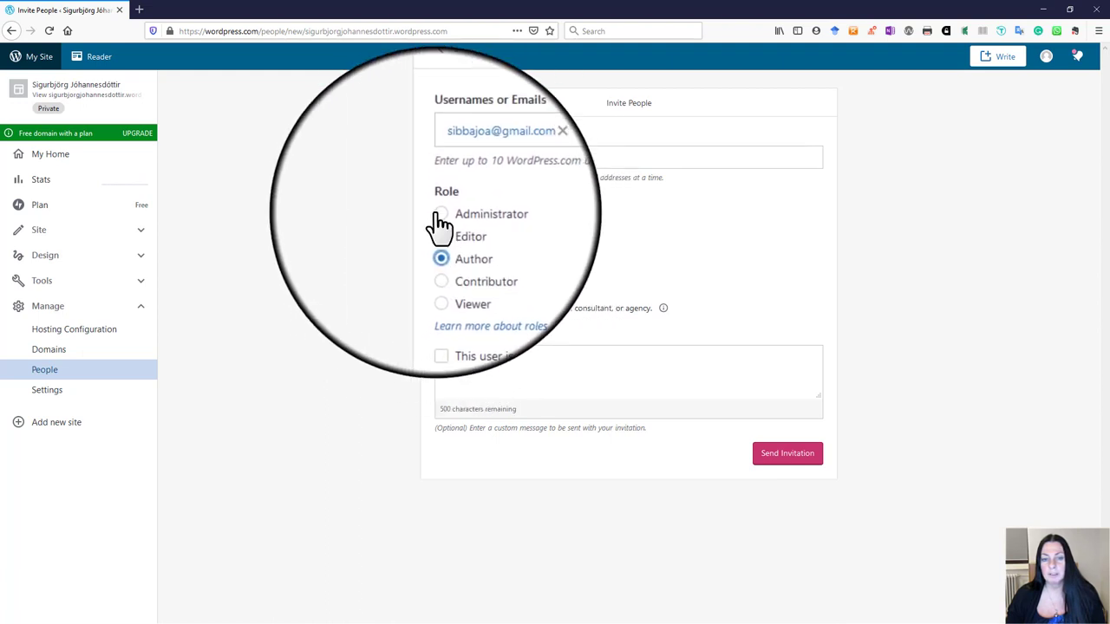
{"action": "left_click", "coordinate": [463, 217]}
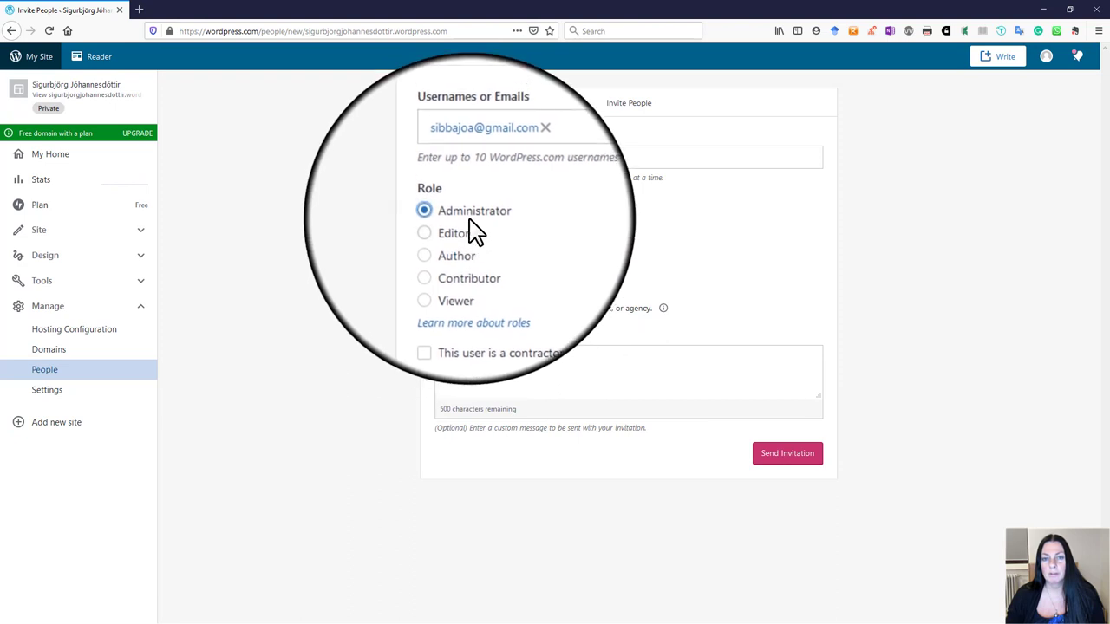
{"action": "left_click", "coordinate": [459, 358]}
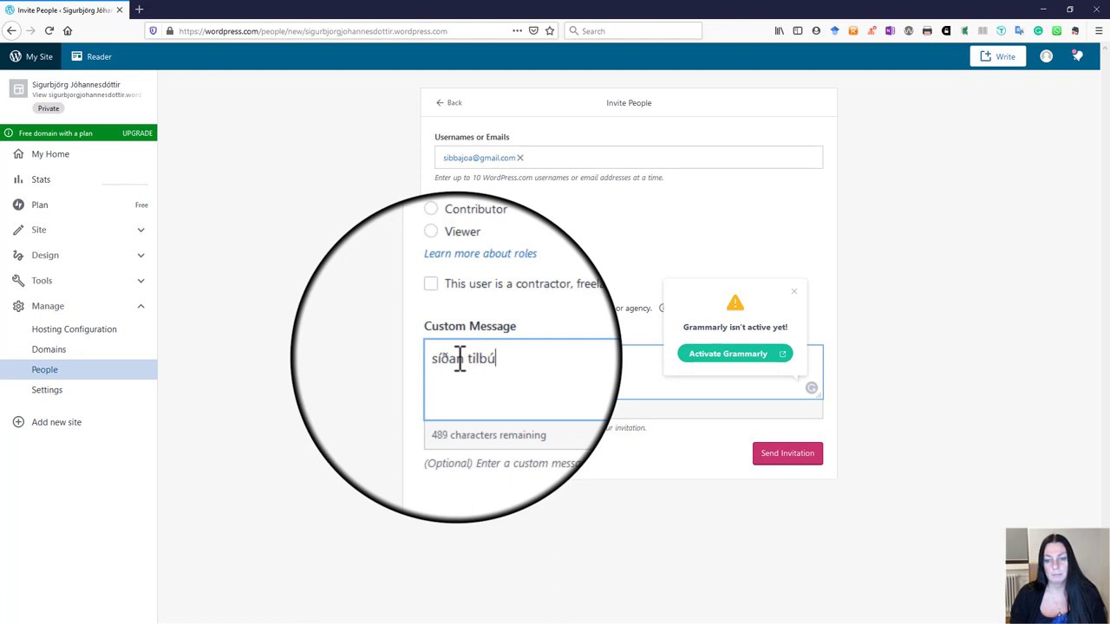
{"action": "left_click", "coordinate": [787, 459]}
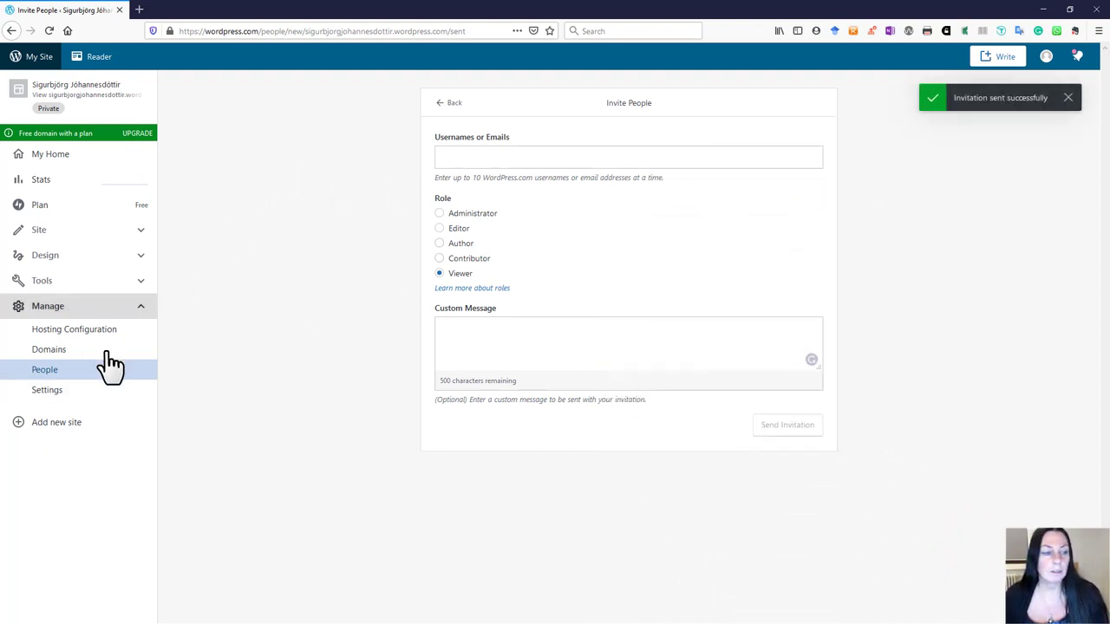
Step: Check the pending invite under Invites, go back to the Team list, and collapse Manage
{"action": "left_click", "coordinate": [38, 371]}
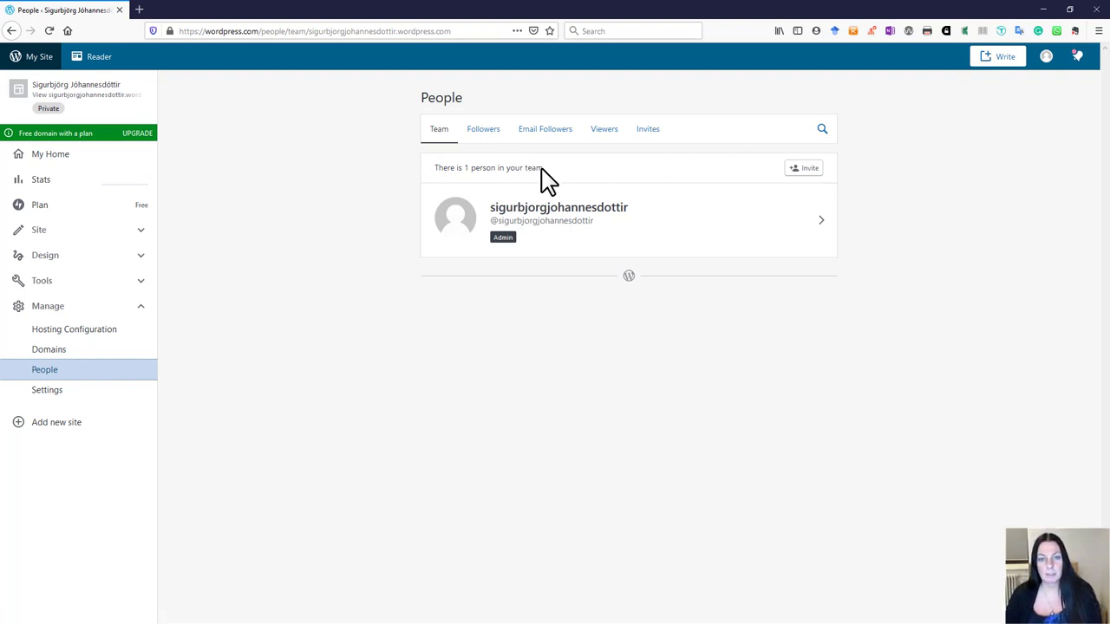
{"action": "left_click", "coordinate": [655, 130]}
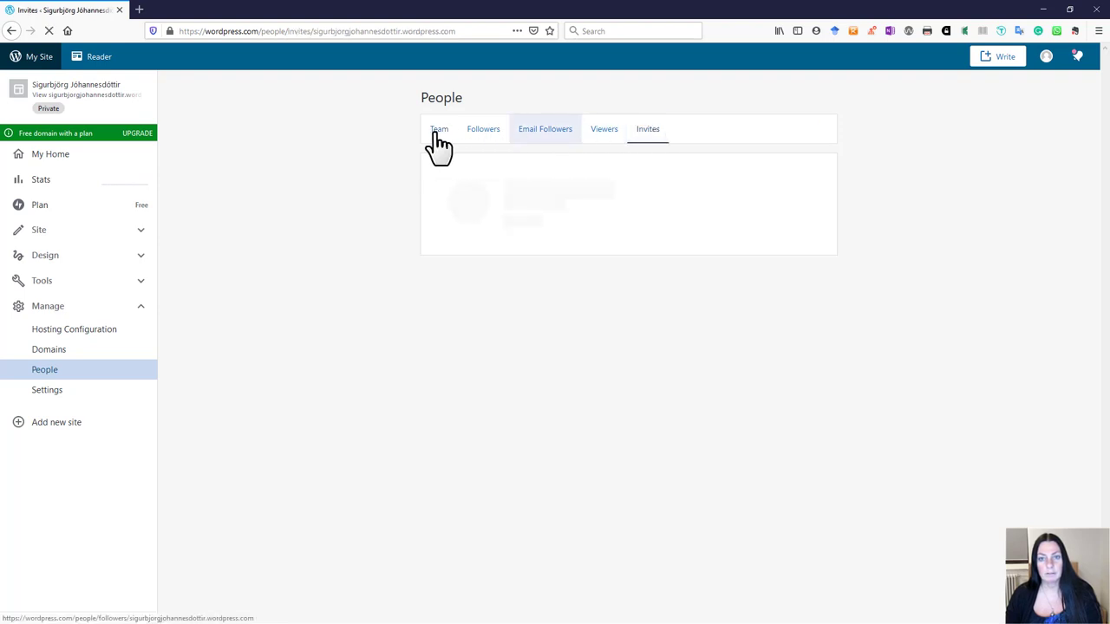
{"action": "left_click", "coordinate": [436, 136]}
{"action": "left_click", "coordinate": [644, 135]}
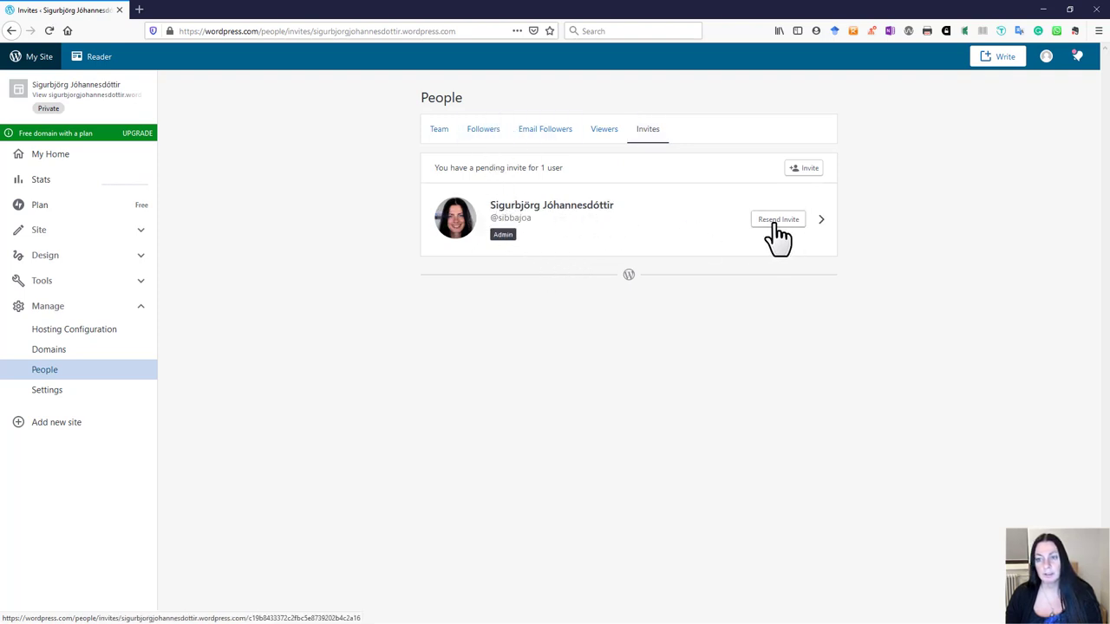
{"action": "left_click", "coordinate": [441, 132]}
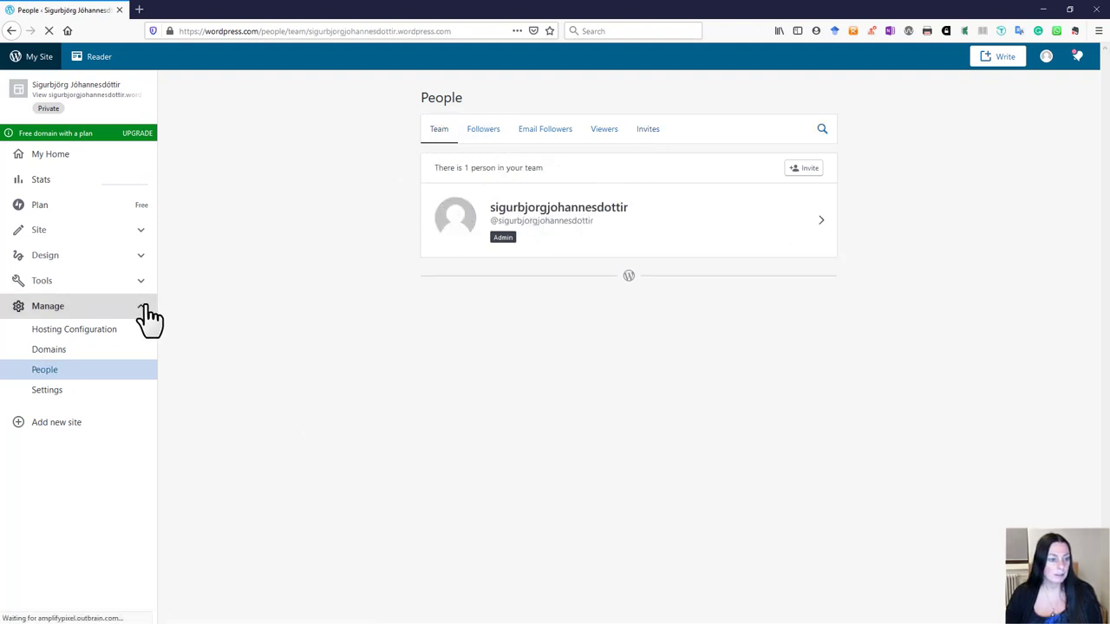
{"action": "left_click", "coordinate": [144, 309]}
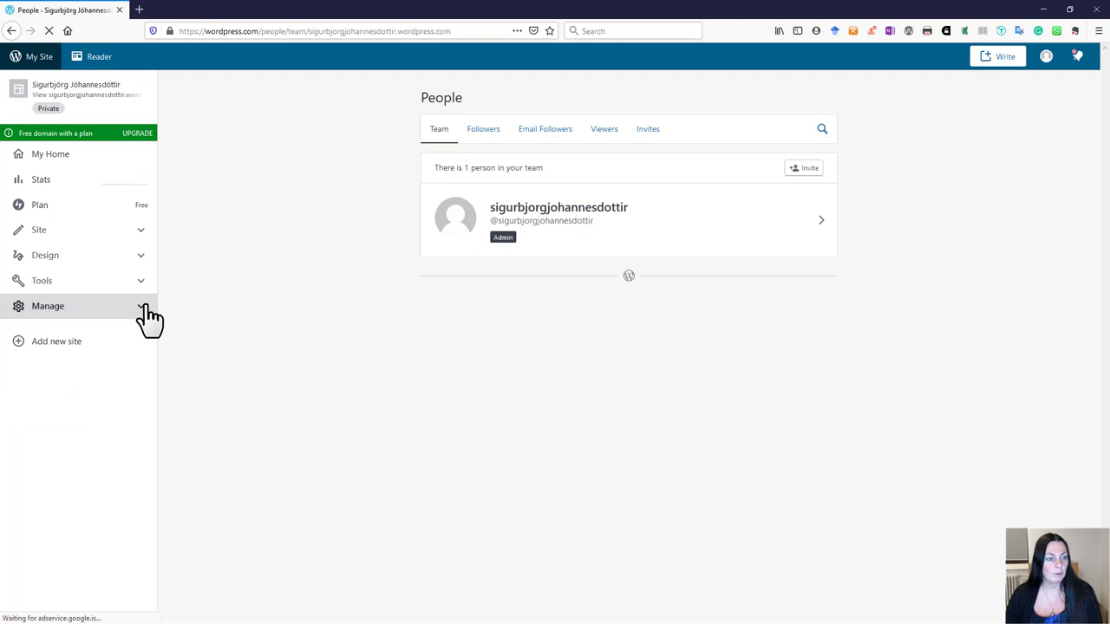
Step: Open Design > Themes and browse the recommended themes, with Maywood active
{"action": "left_click", "coordinate": [139, 258]}
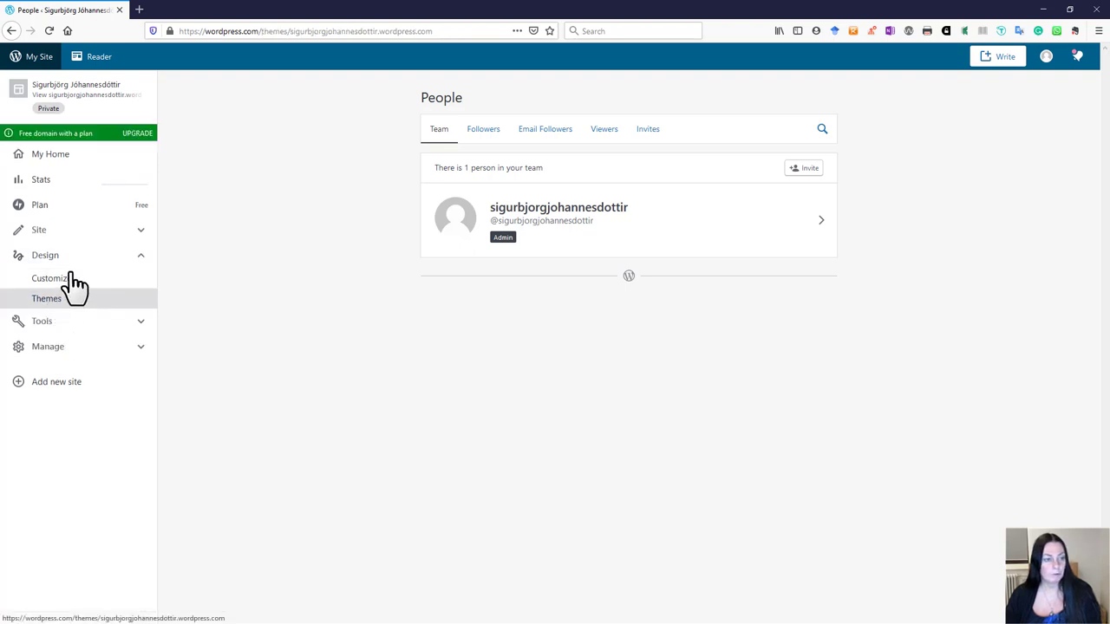
{"action": "left_click", "coordinate": [67, 308]}
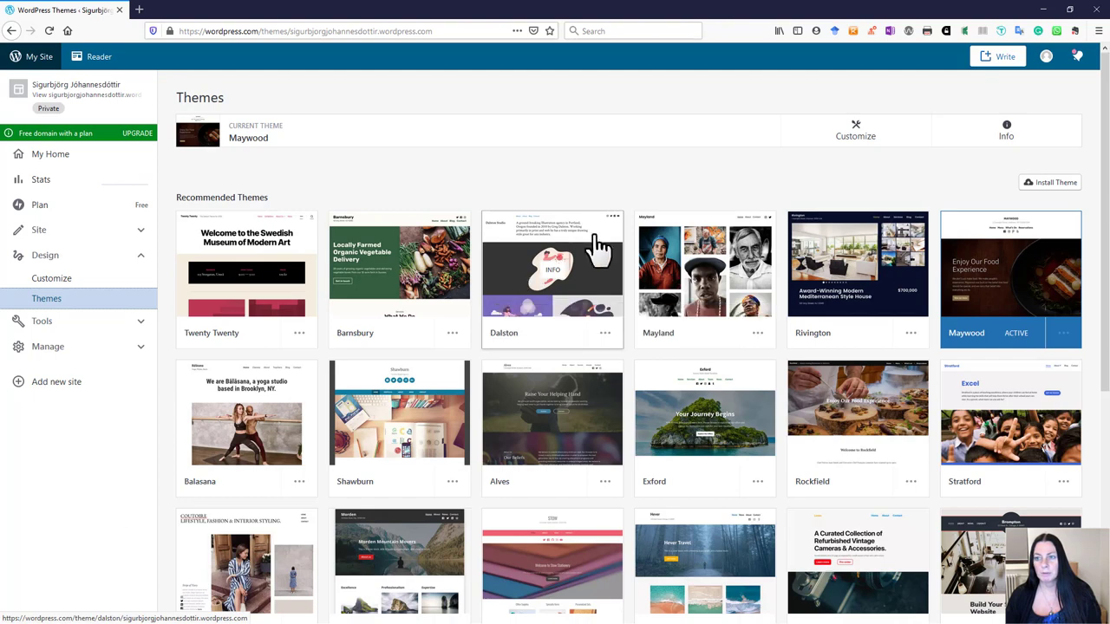
{"action": "scroll", "coordinate": [748, 403], "scroll_direction": "down", "scroll_amount": 5}
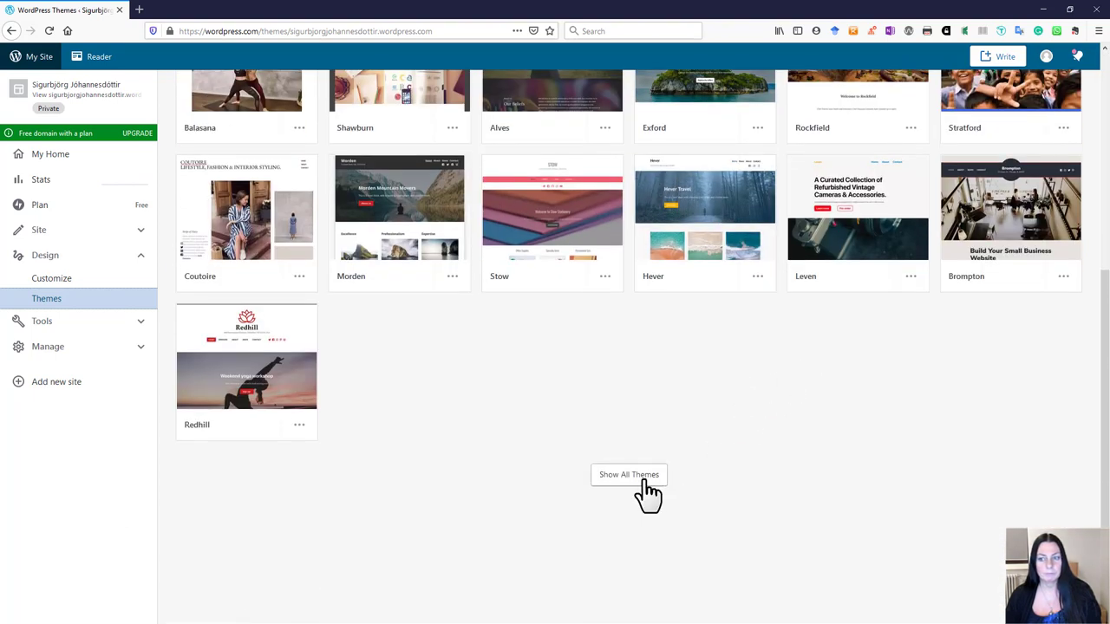
{"action": "scroll", "coordinate": [645, 412], "scroll_direction": "up", "scroll_amount": 5}
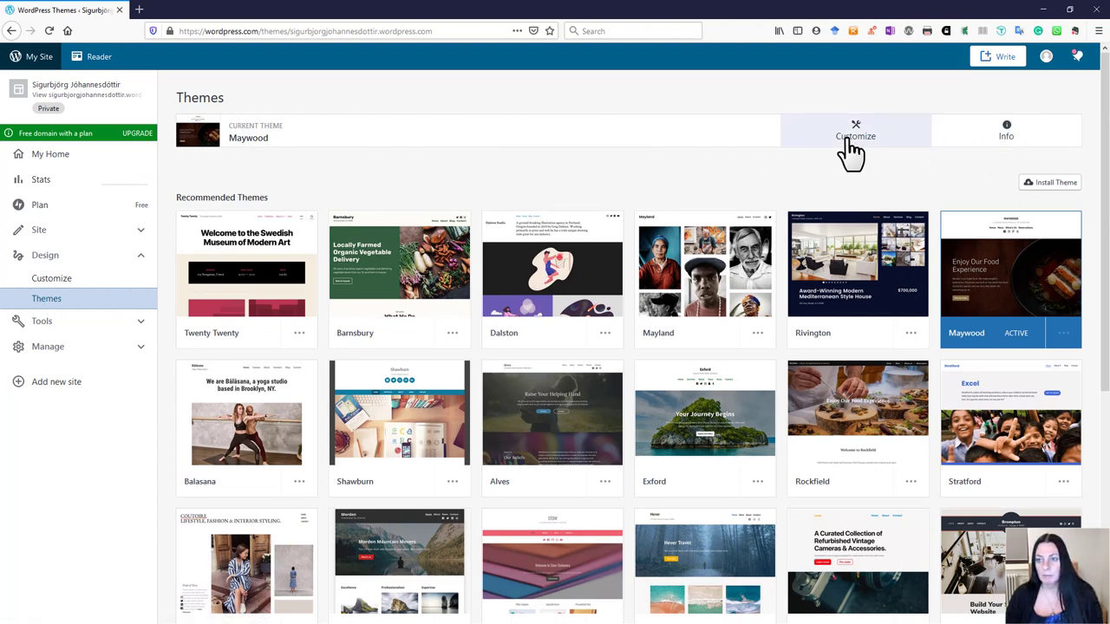
{"action": "left_click", "coordinate": [1008, 136]}
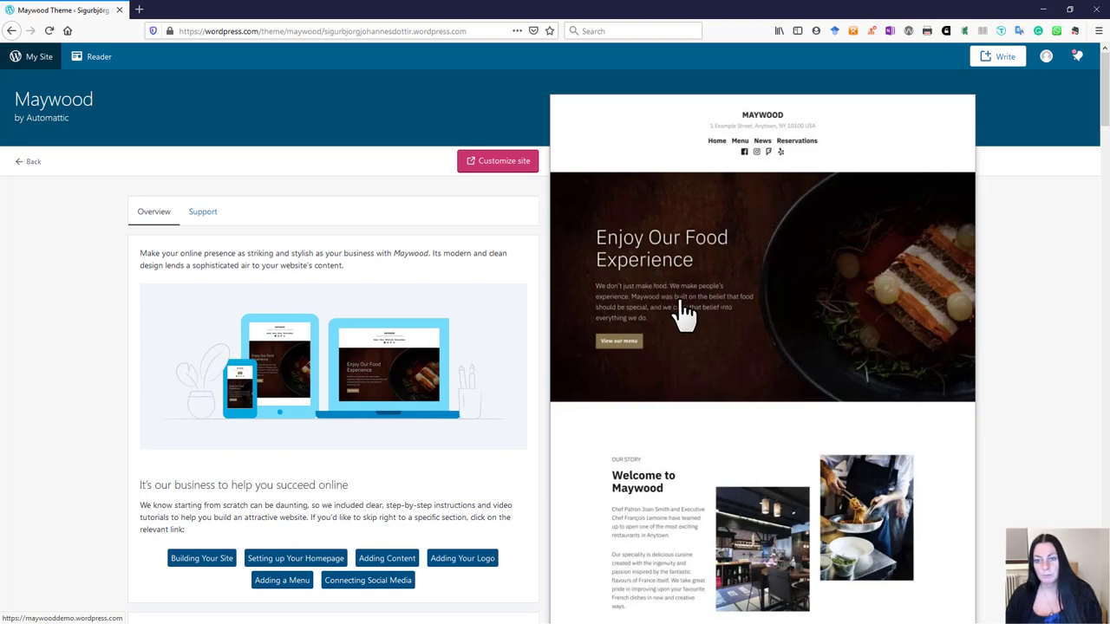
{"action": "scroll", "coordinate": [682, 297], "scroll_direction": "down", "scroll_amount": 1}
{"action": "scroll", "coordinate": [682, 297], "scroll_direction": "up", "scroll_amount": 1}
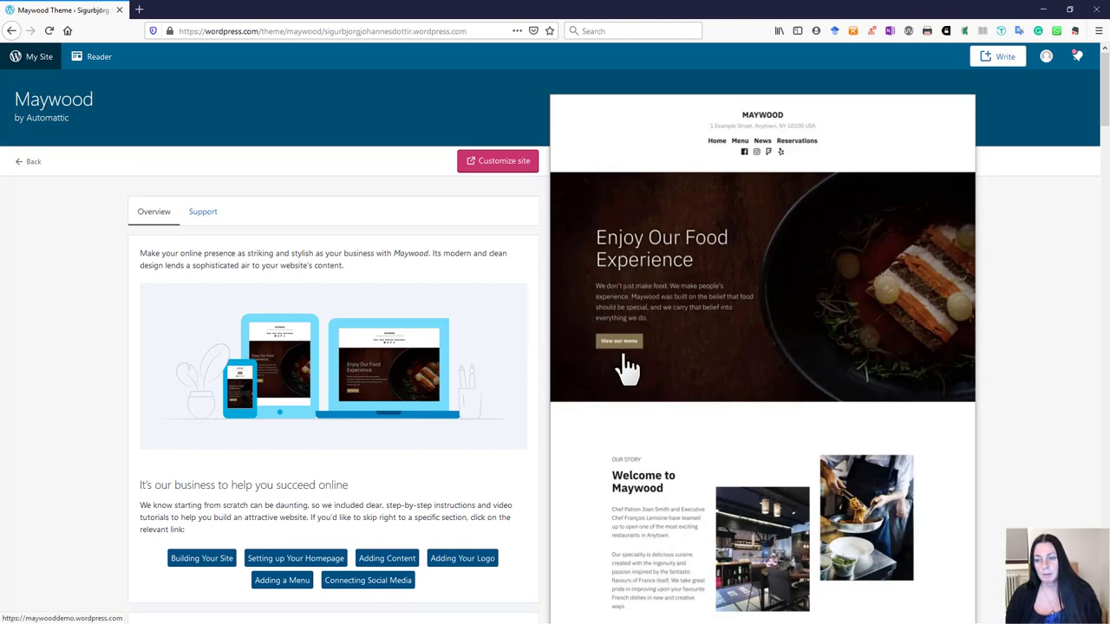
{"action": "scroll", "coordinate": [693, 382], "scroll_direction": "down", "scroll_amount": 3}
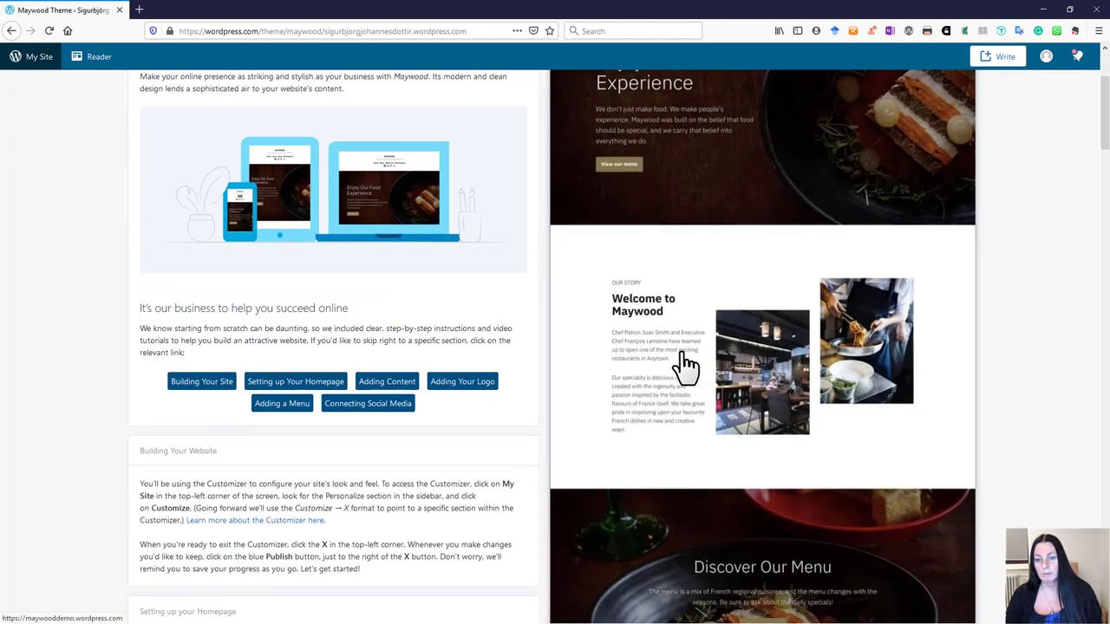
{"action": "scroll", "coordinate": [587, 389], "scroll_direction": "down", "scroll_amount": 3}
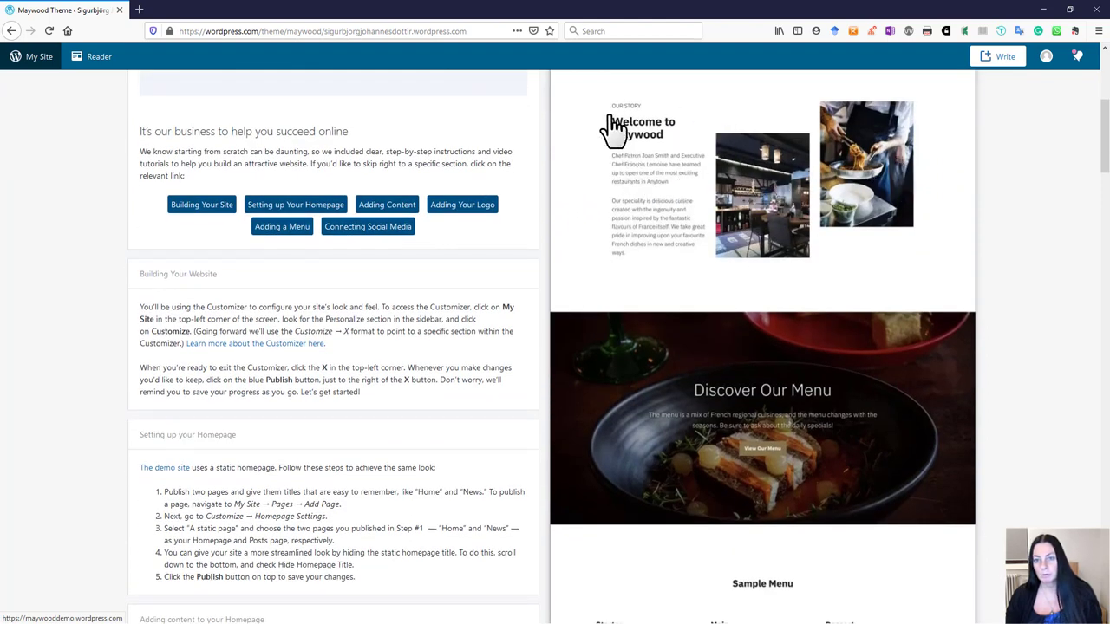
{"action": "scroll", "coordinate": [680, 403], "scroll_direction": "down", "scroll_amount": 5}
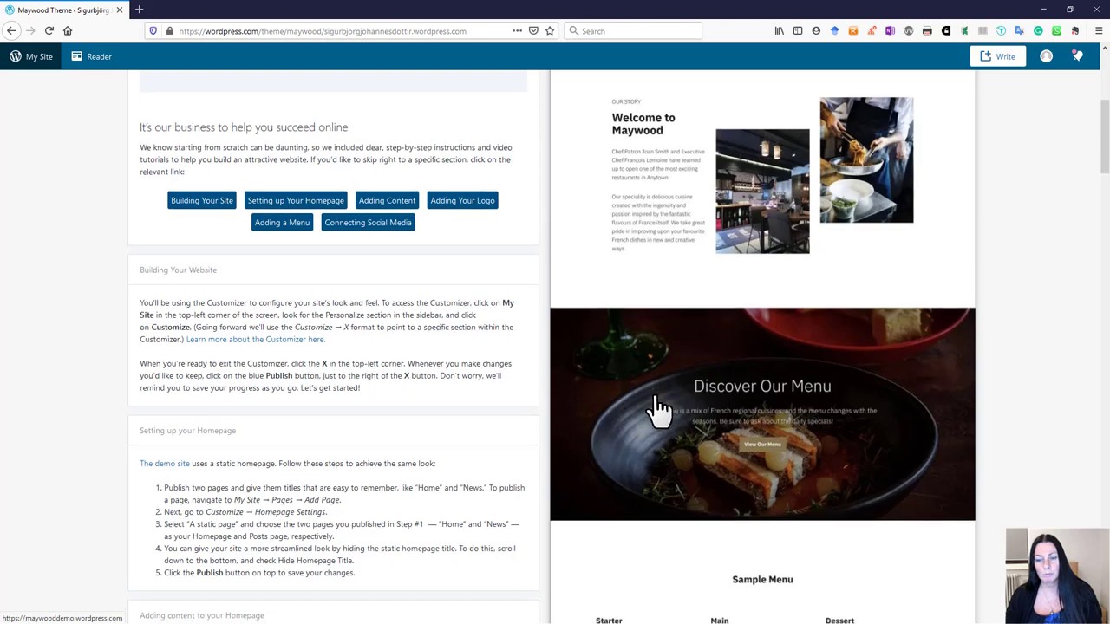
{"action": "scroll", "coordinate": [646, 421], "scroll_direction": "down", "scroll_amount": 6}
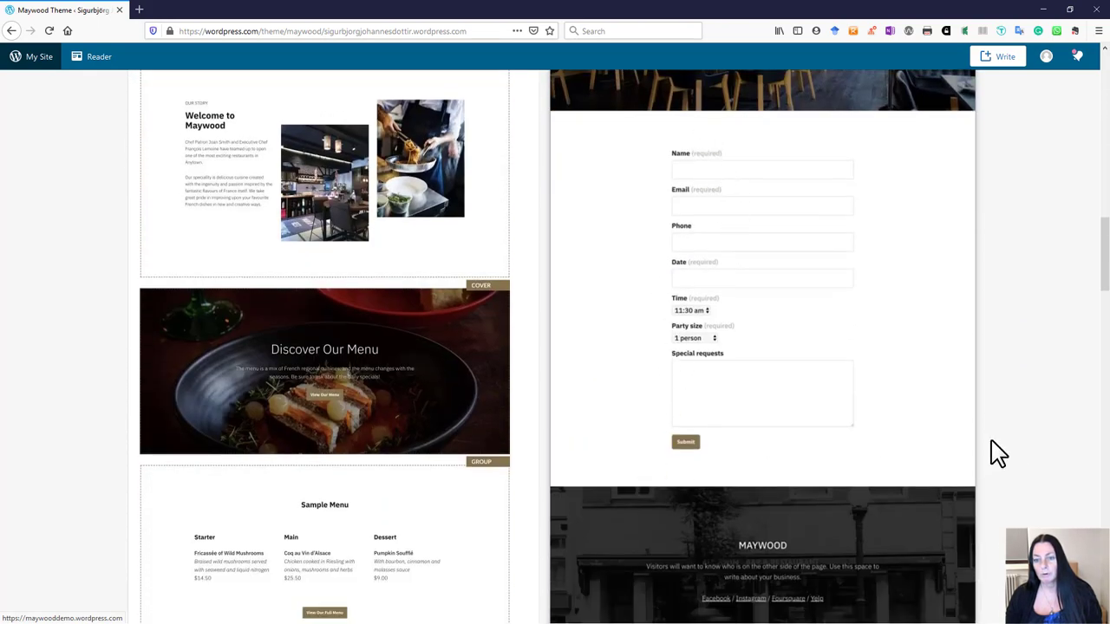
{"action": "scroll", "coordinate": [830, 440], "scroll_direction": "down", "scroll_amount": 3}
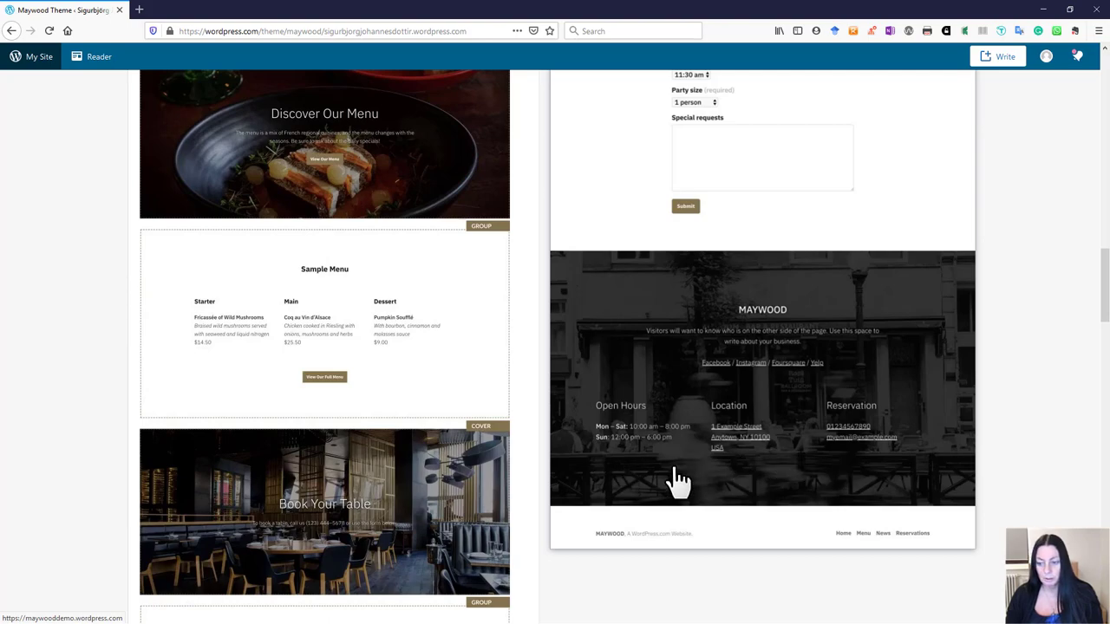
{"action": "scroll", "coordinate": [793, 477], "scroll_direction": "up", "scroll_amount": 10}
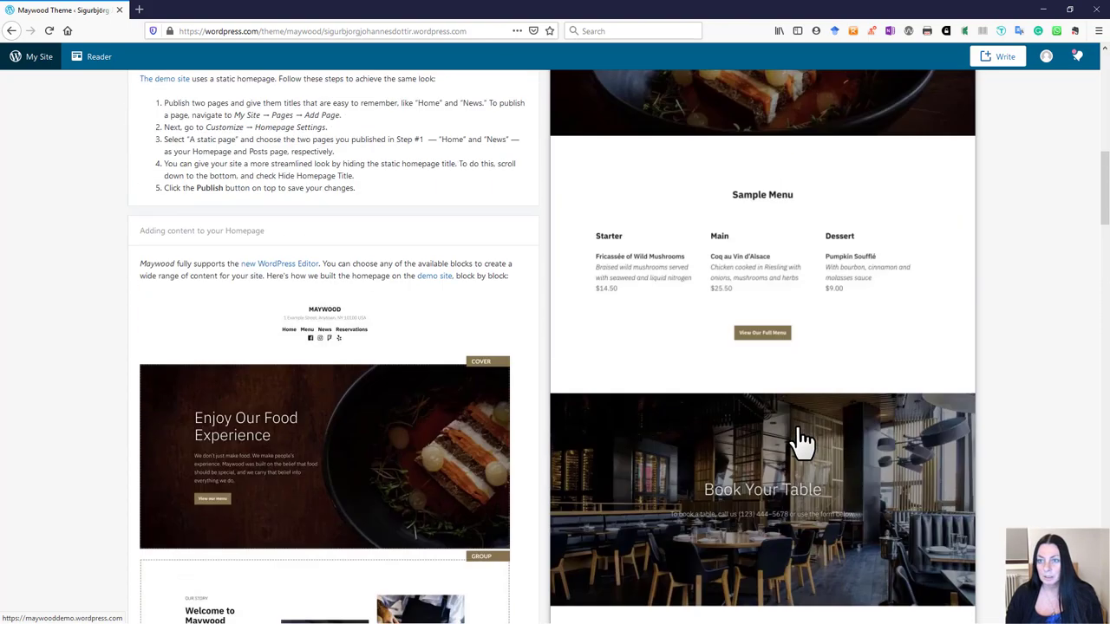
{"action": "scroll", "coordinate": [801, 442], "scroll_direction": "up", "scroll_amount": 10}
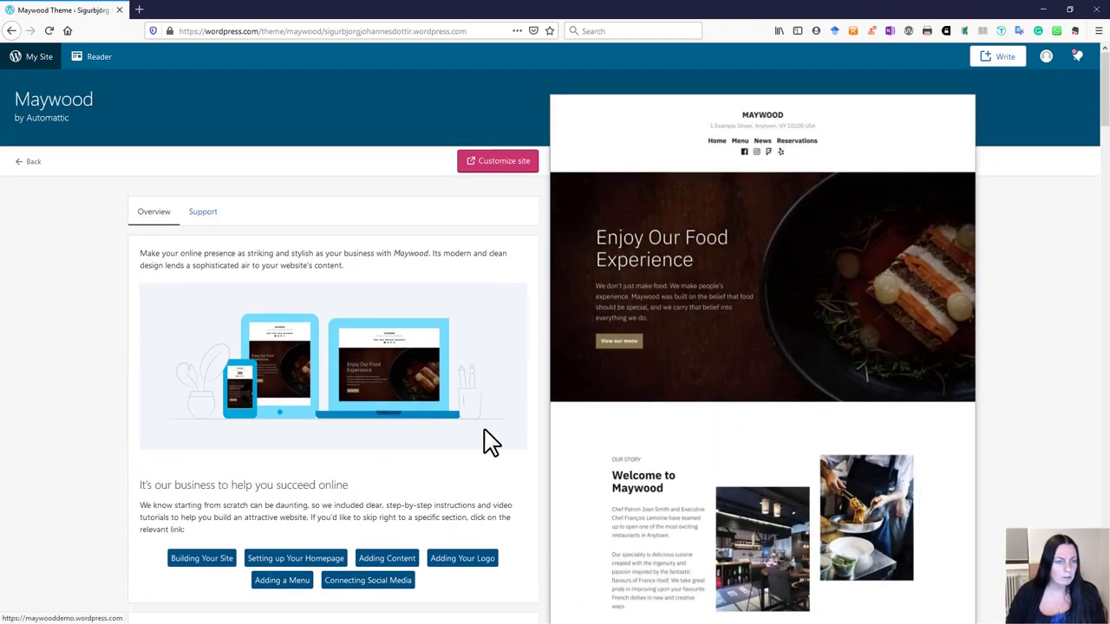
{"action": "scroll", "coordinate": [392, 447], "scroll_direction": "down", "scroll_amount": 5}
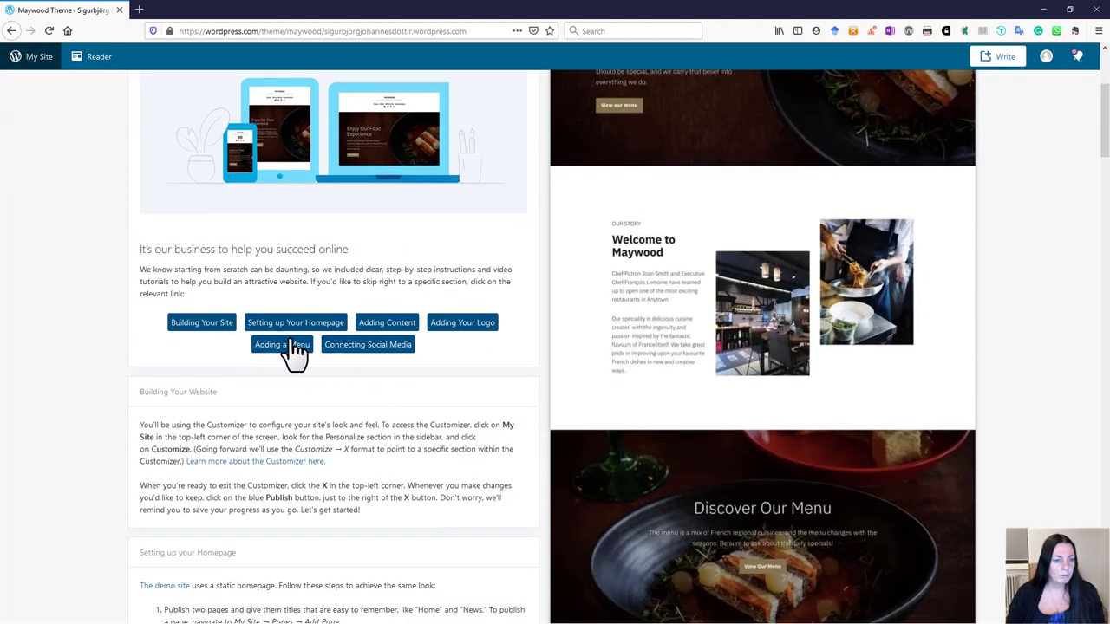
{"action": "scroll", "coordinate": [321, 449], "scroll_direction": "down", "scroll_amount": 10}
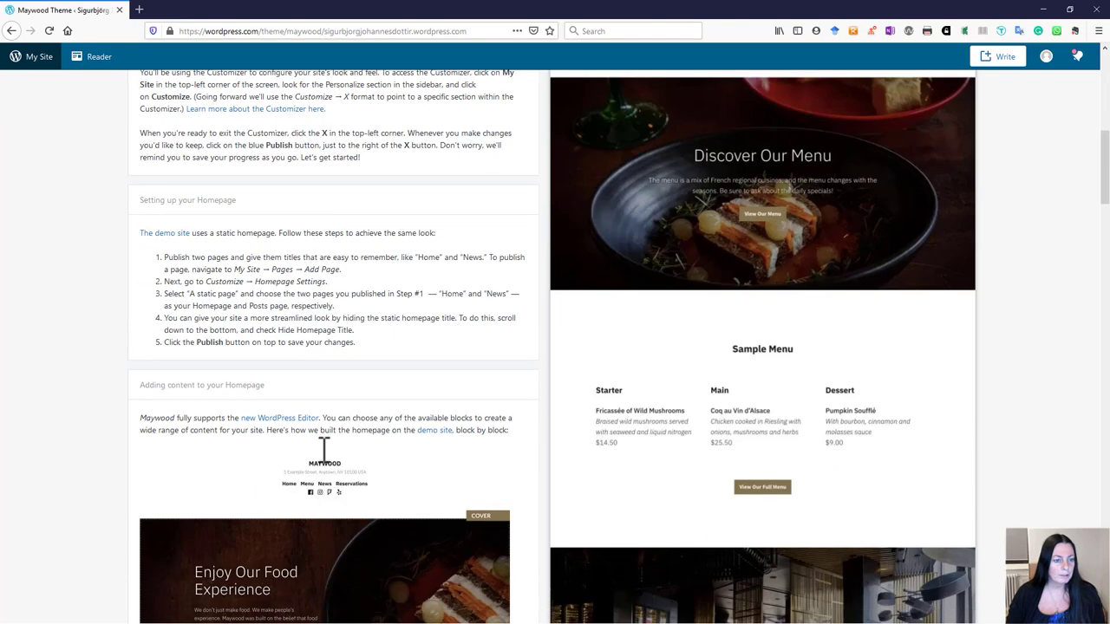
{"action": "scroll", "coordinate": [320, 451], "scroll_direction": "down", "scroll_amount": 18}
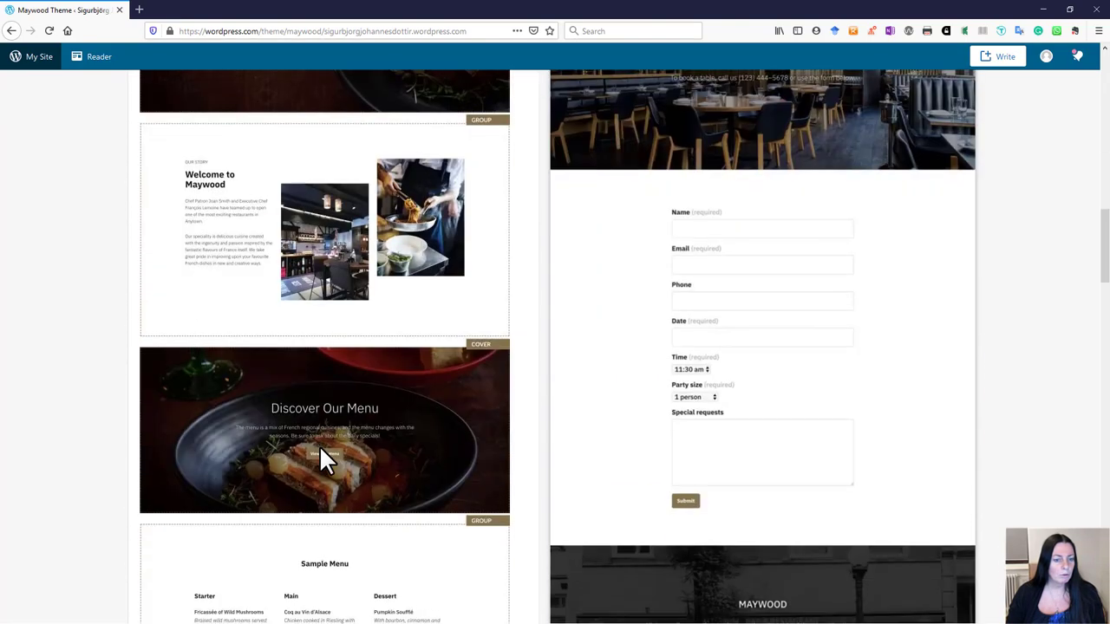
{"action": "scroll", "coordinate": [322, 459], "scroll_direction": "down", "scroll_amount": 20}
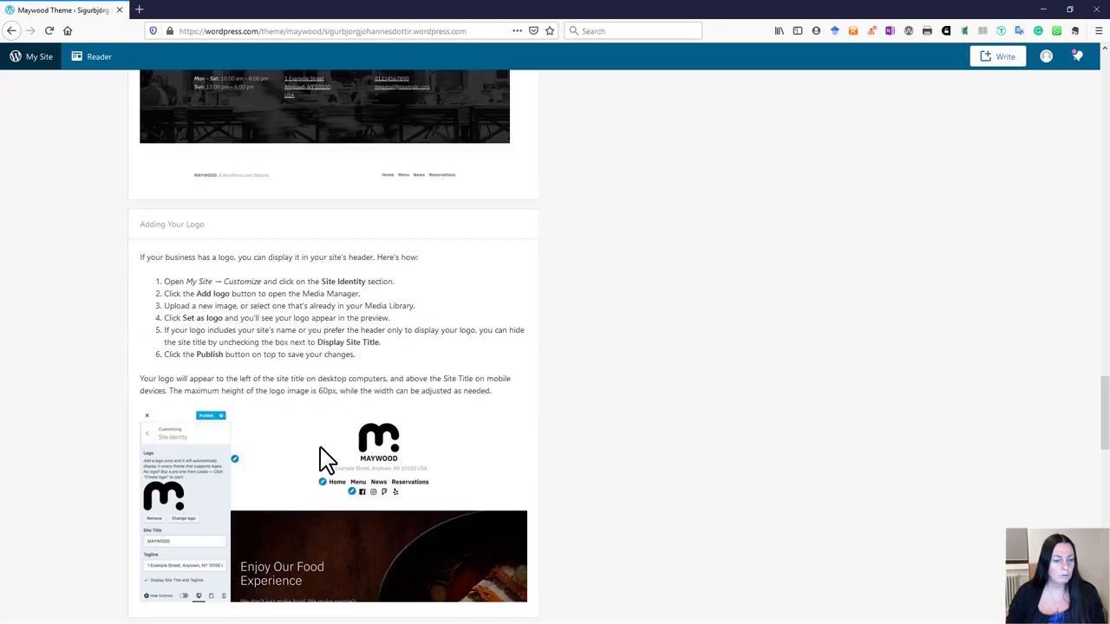
{"action": "scroll", "coordinate": [319, 445], "scroll_direction": "down", "scroll_amount": 3}
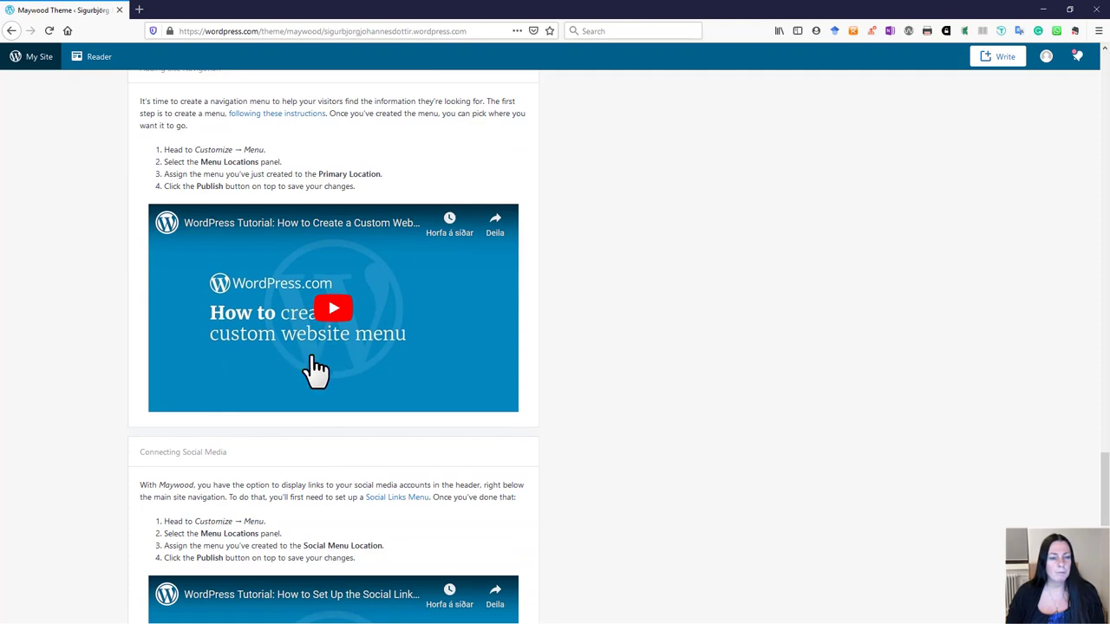
{"action": "scroll", "coordinate": [343, 413], "scroll_direction": "down", "scroll_amount": 4}
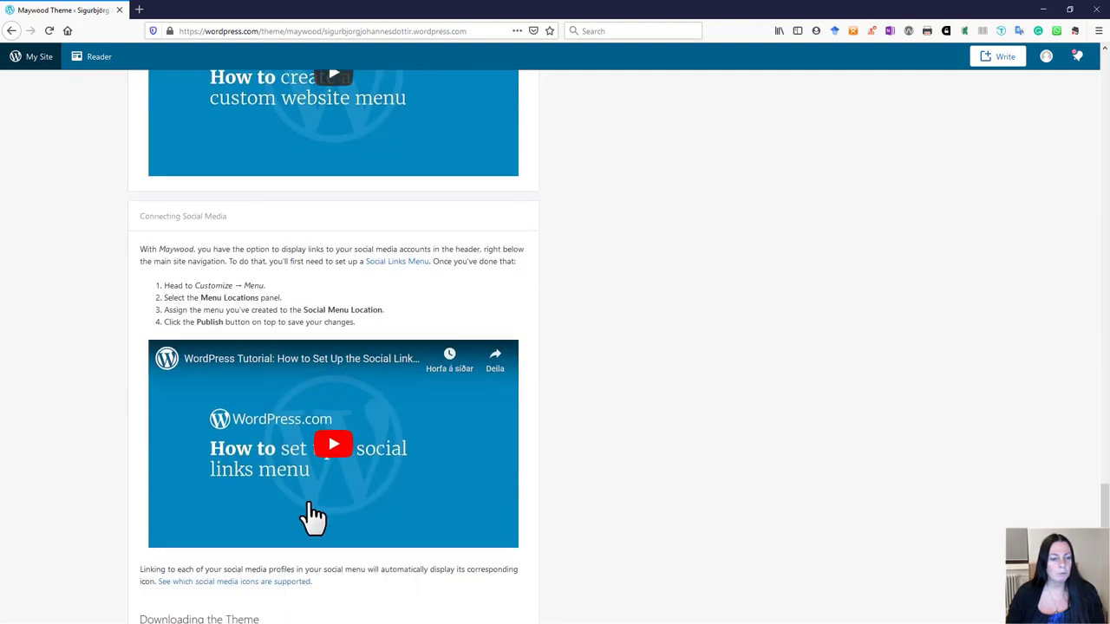
{"action": "scroll", "coordinate": [315, 518], "scroll_direction": "down", "scroll_amount": 6}
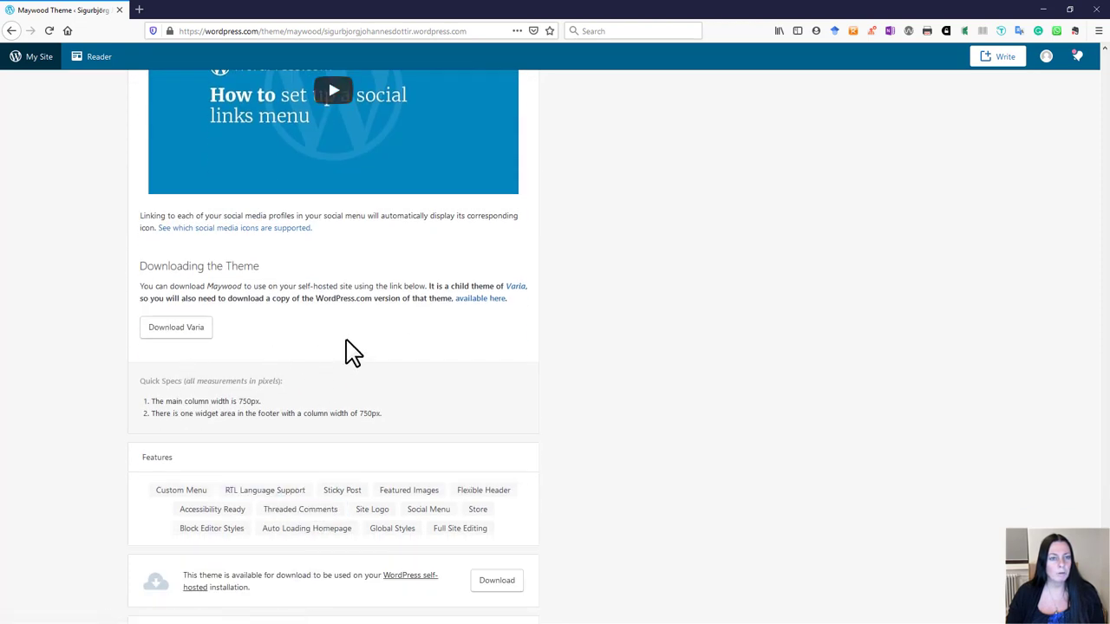
{"action": "scroll", "coordinate": [347, 351], "scroll_direction": "up", "scroll_amount": 4}
{"action": "scroll", "coordinate": [424, 292], "scroll_direction": "up", "scroll_amount": 4}
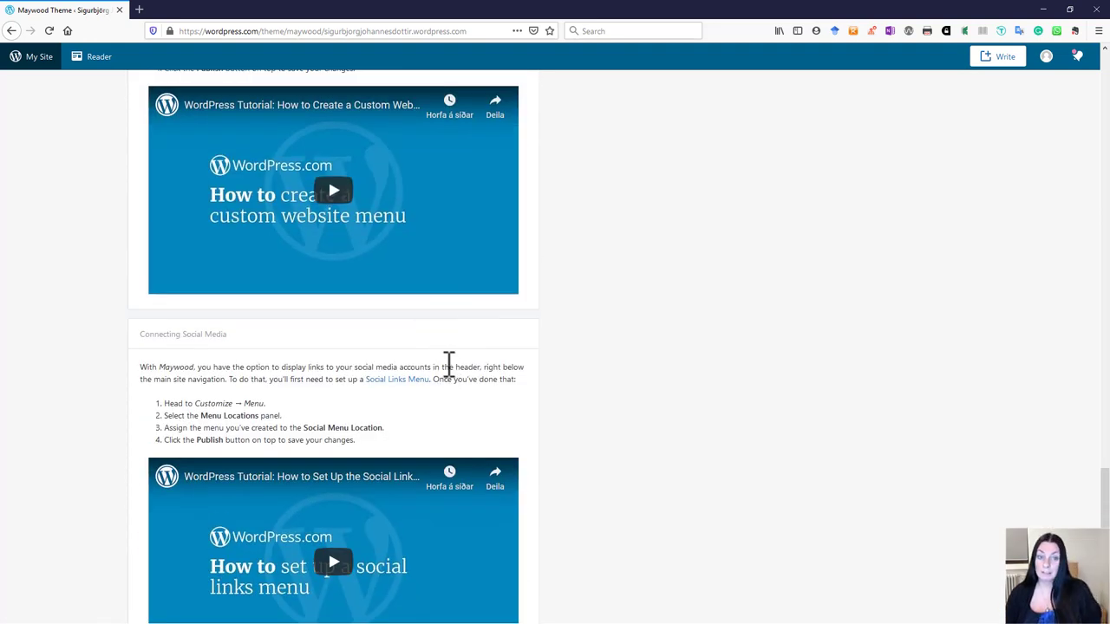
{"action": "scroll", "coordinate": [388, 367], "scroll_direction": "up", "scroll_amount": 15}
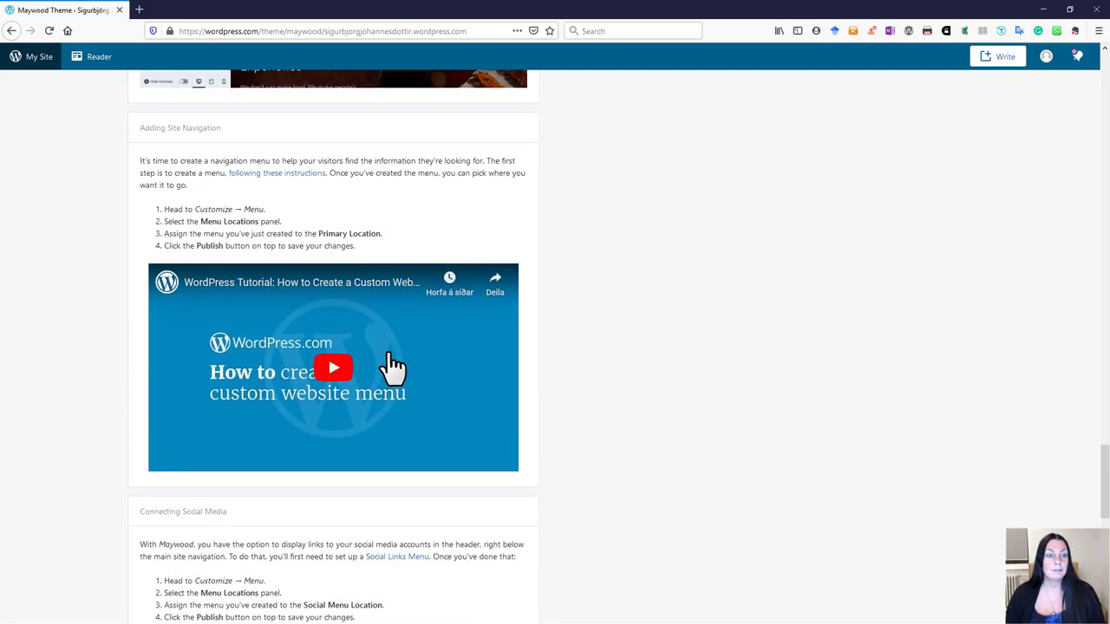
{"action": "scroll", "coordinate": [416, 308], "scroll_direction": "up", "scroll_amount": 15}
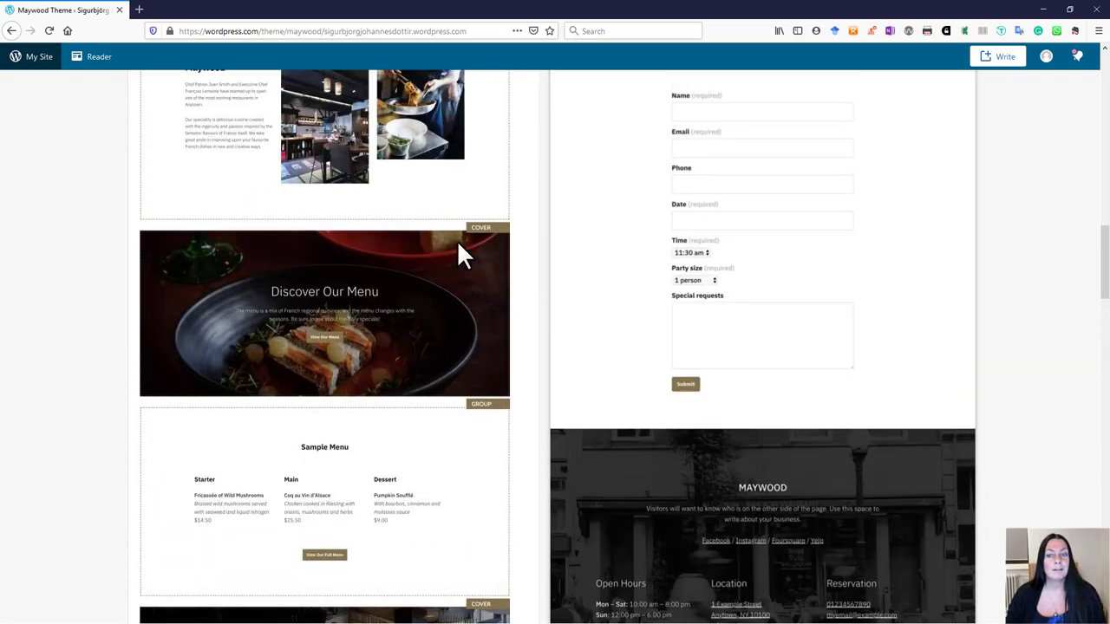
{"action": "scroll", "coordinate": [479, 241], "scroll_direction": "up", "scroll_amount": 5}
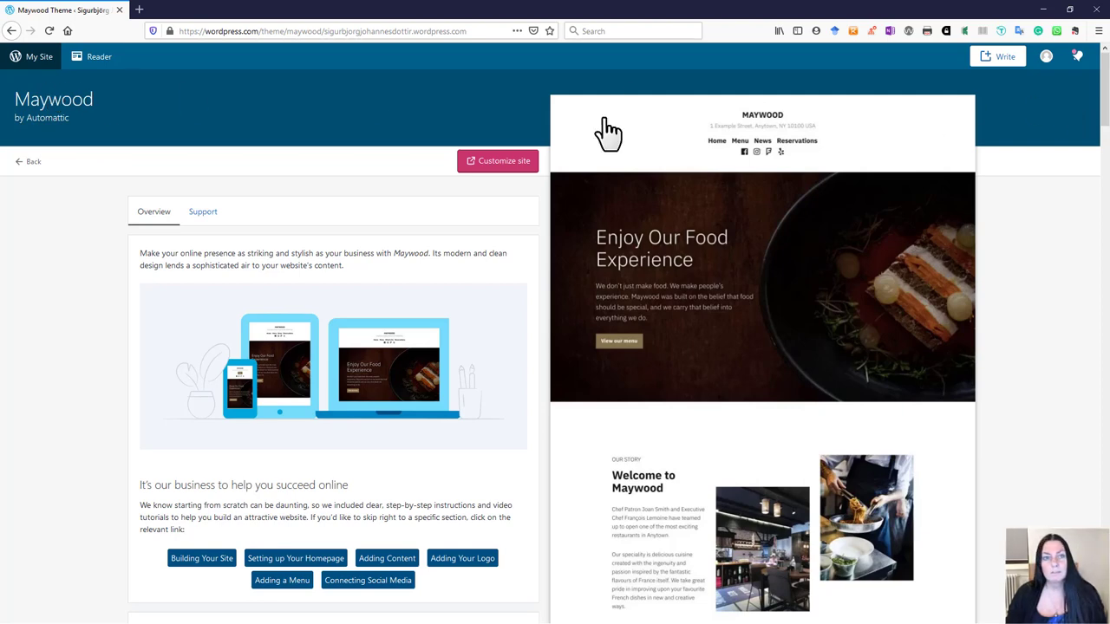
{"action": "left_click", "coordinate": [10, 31]}
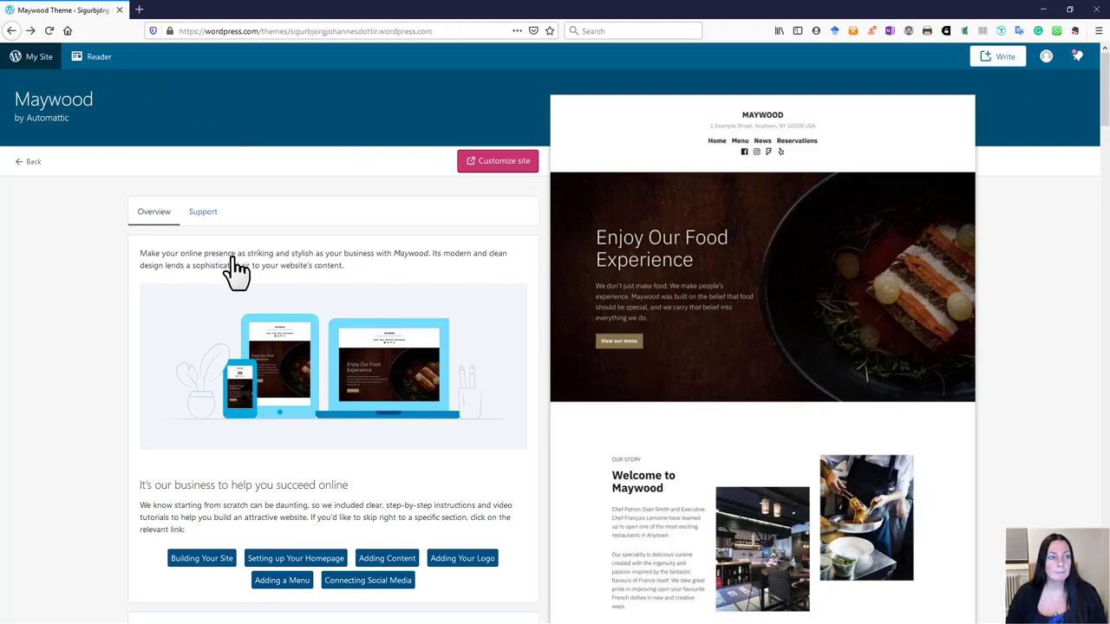
Step: Open the Twenty Twenty theme's details from the Themes list and launch its live demo
{"action": "left_click", "coordinate": [38, 165]}
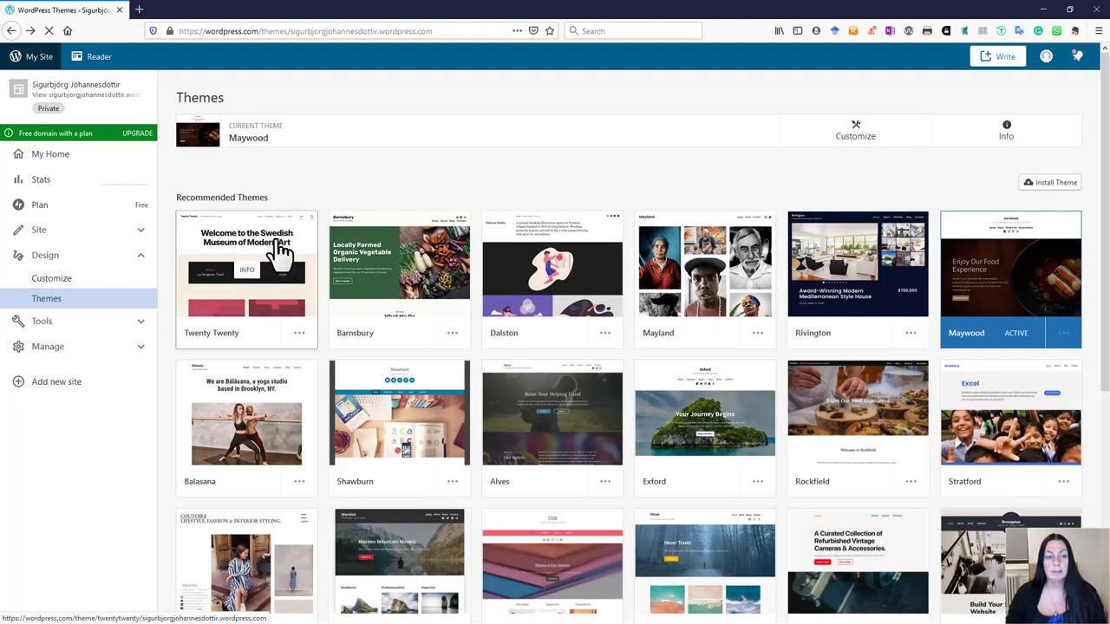
{"action": "left_click", "coordinate": [280, 251]}
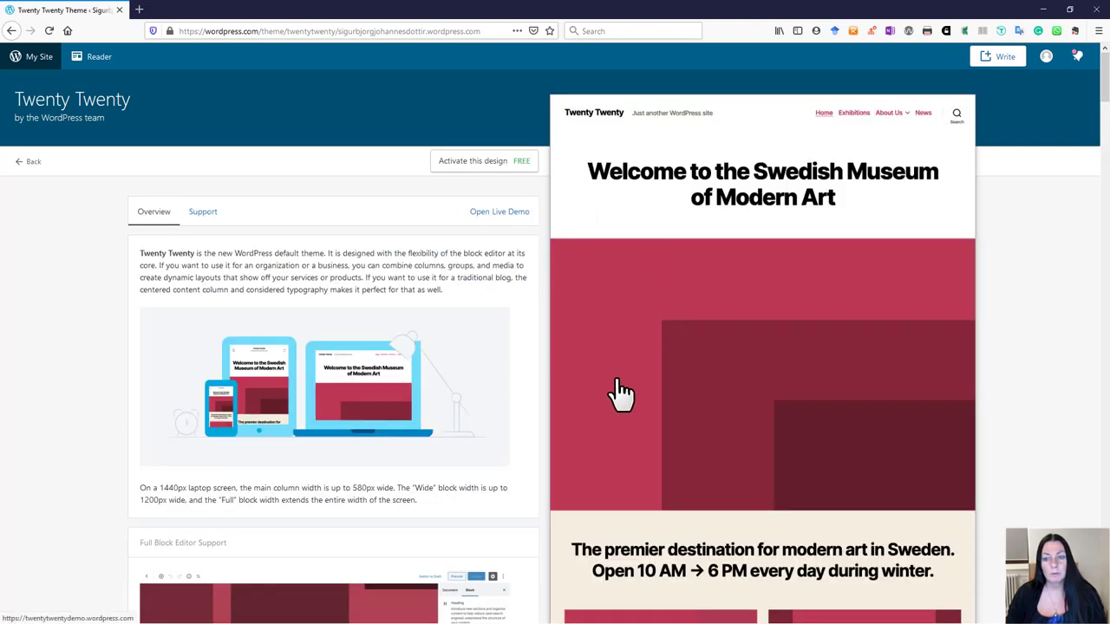
{"action": "scroll", "coordinate": [696, 411], "scroll_direction": "down", "scroll_amount": 8}
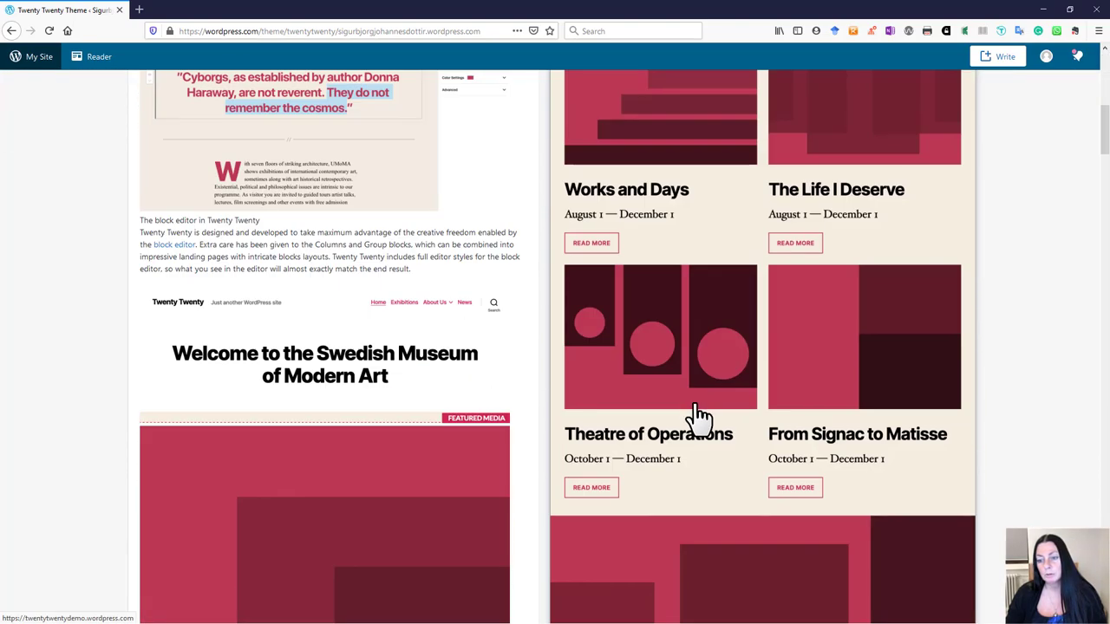
{"action": "scroll", "coordinate": [701, 417], "scroll_direction": "down", "scroll_amount": 10}
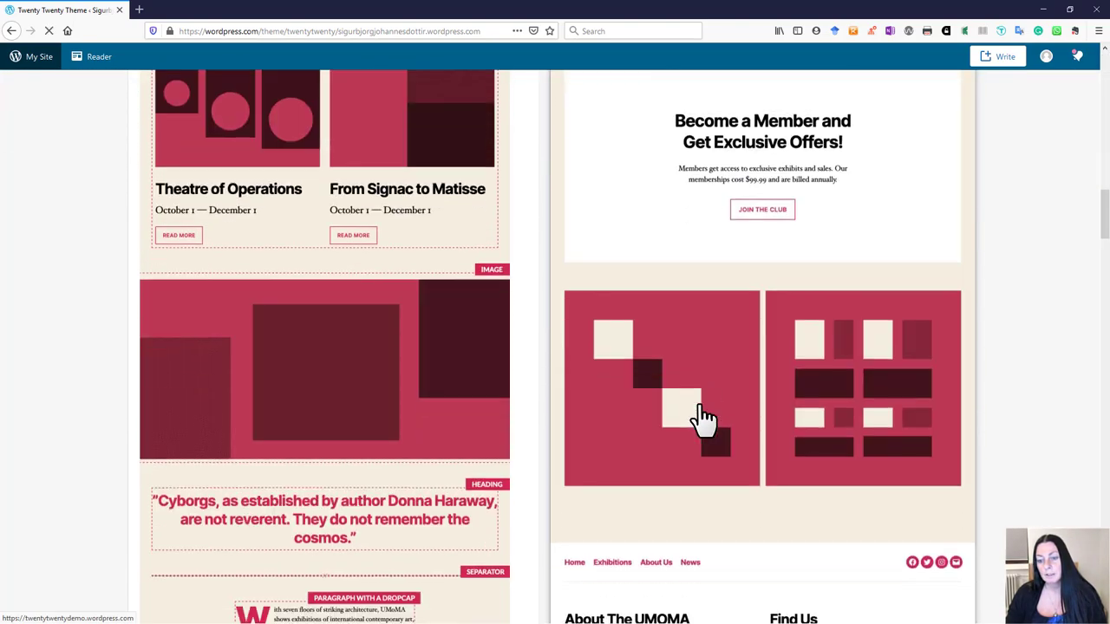
{"action": "scroll", "coordinate": [700, 417], "scroll_direction": "up", "scroll_amount": 15}
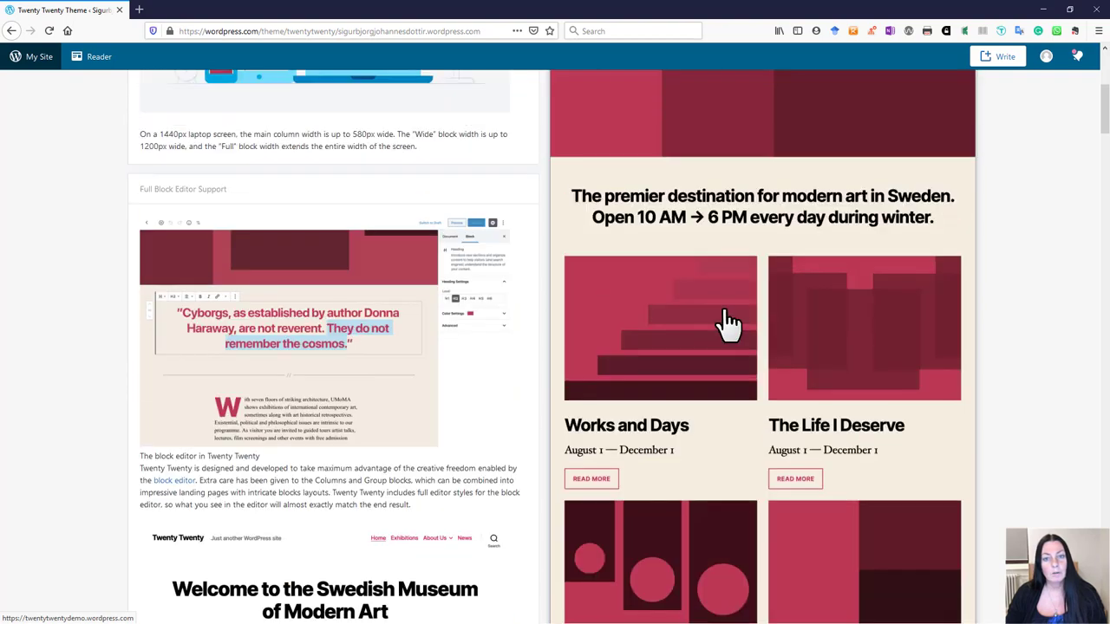
{"action": "scroll", "coordinate": [728, 319], "scroll_direction": "up", "scroll_amount": 4}
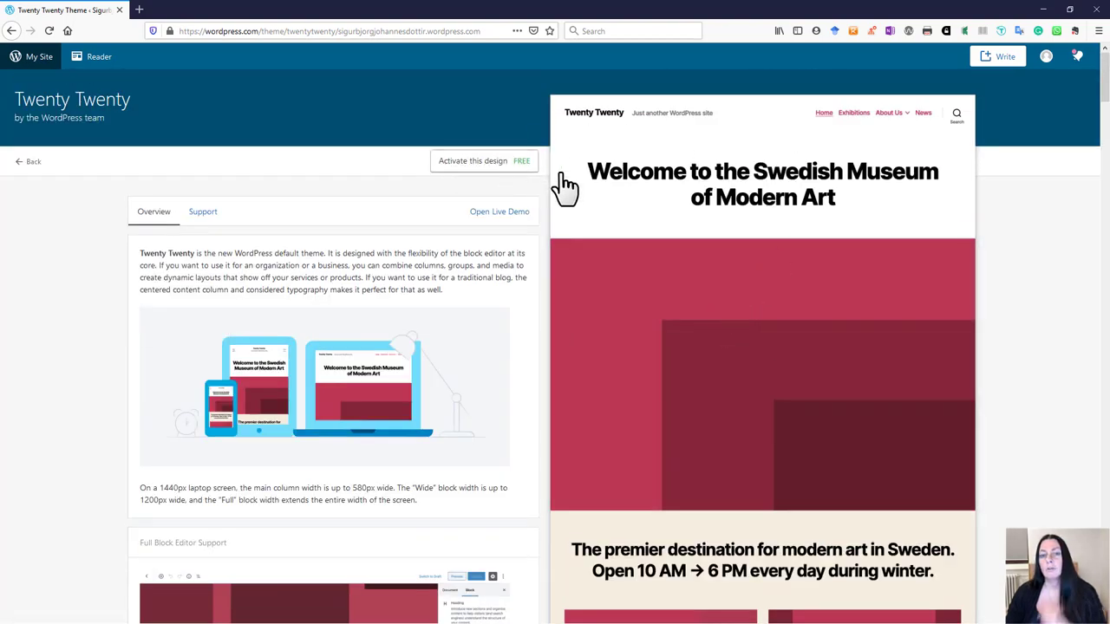
{"action": "left_click", "coordinate": [512, 219]}
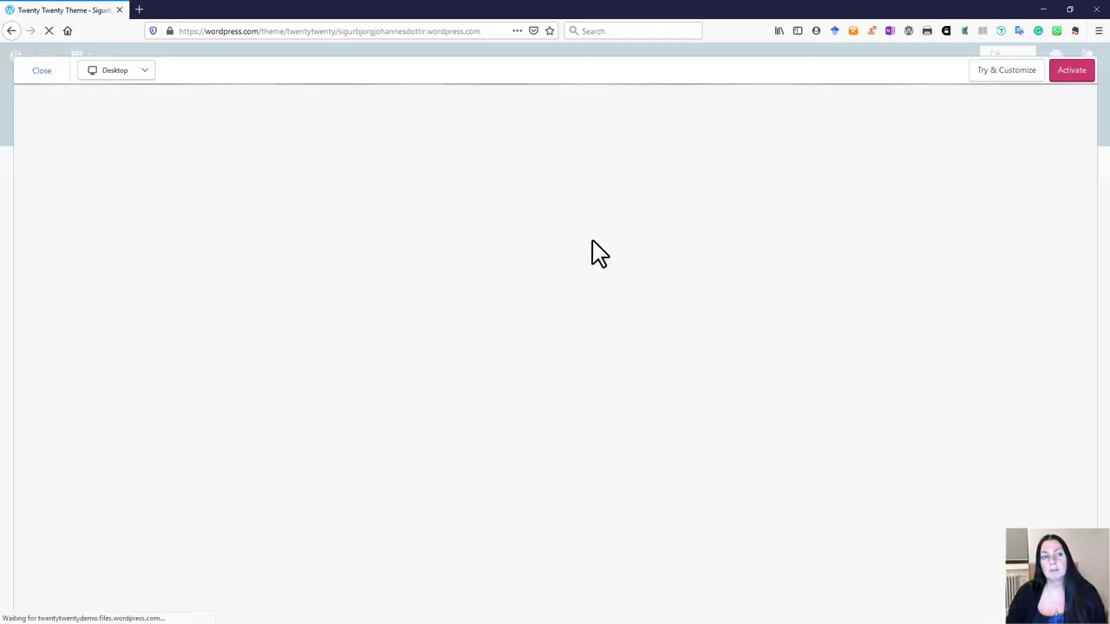
{"action": "scroll", "coordinate": [624, 320], "scroll_direction": "down", "scroll_amount": 4}
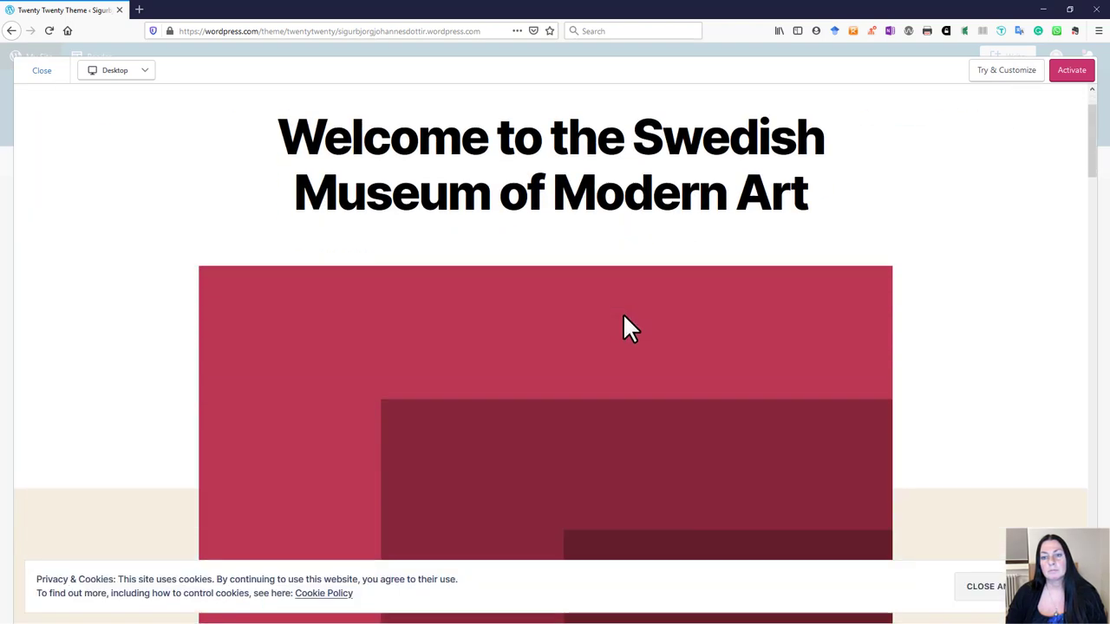
{"action": "scroll", "coordinate": [643, 381], "scroll_direction": "down", "scroll_amount": 9}
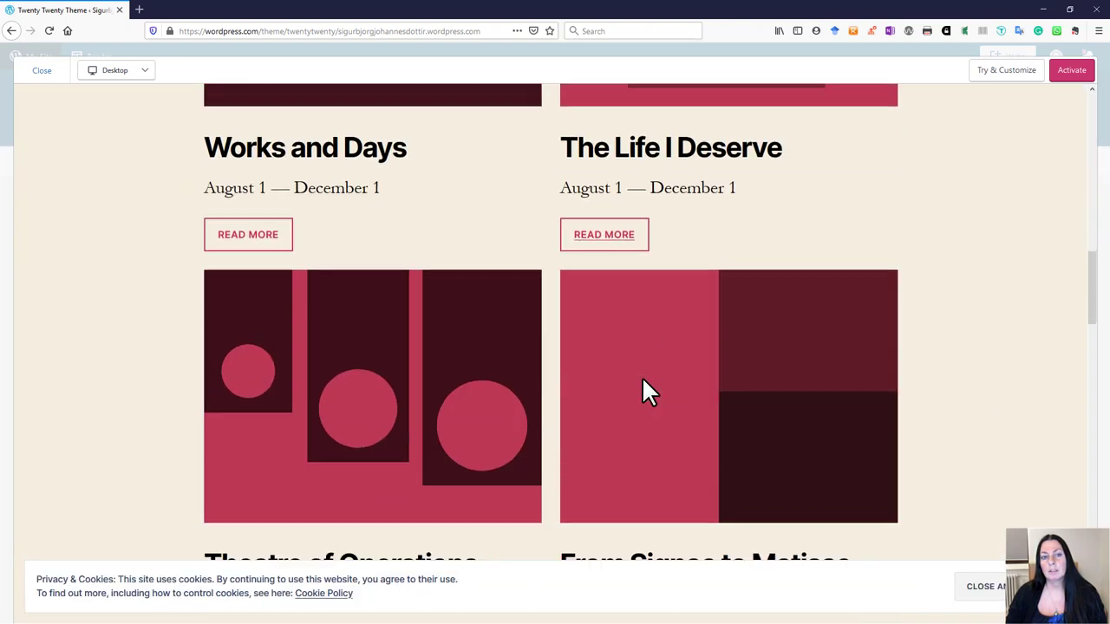
{"action": "scroll", "coordinate": [640, 378], "scroll_direction": "down", "scroll_amount": 8}
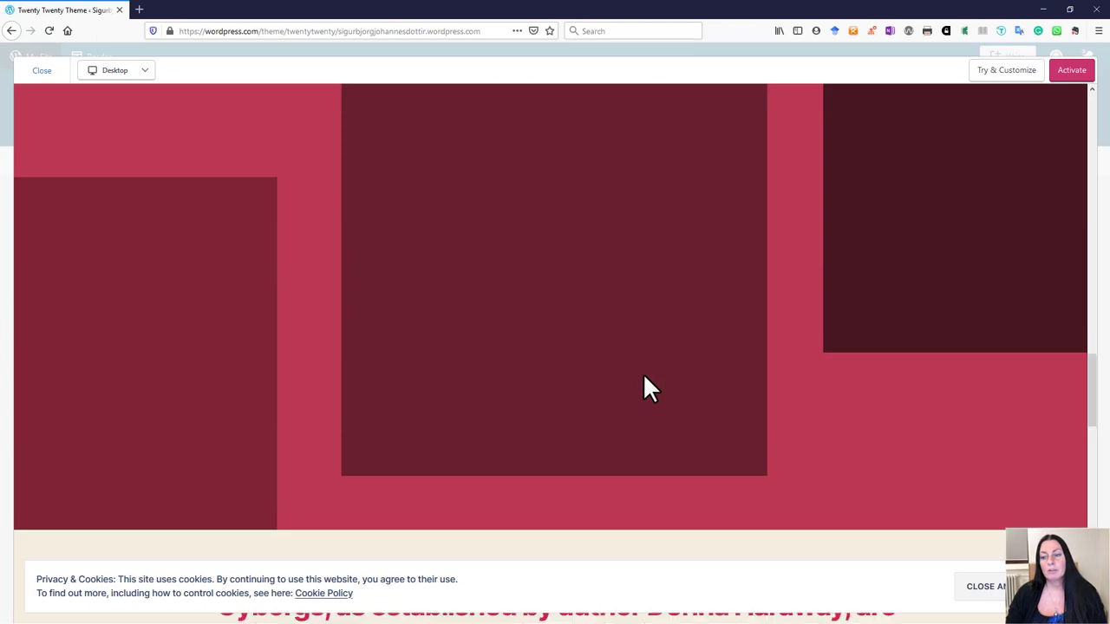
{"action": "scroll", "coordinate": [642, 372], "scroll_direction": "up", "scroll_amount": 4}
{"action": "scroll", "coordinate": [656, 363], "scroll_direction": "up", "scroll_amount": 15}
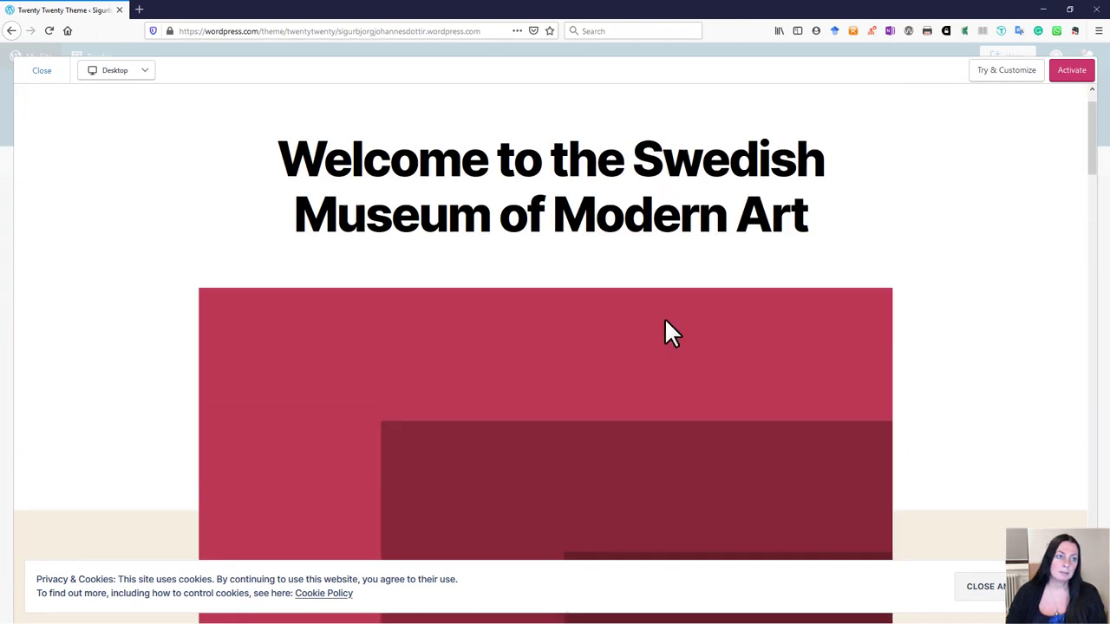
{"action": "left_click", "coordinate": [40, 72]}
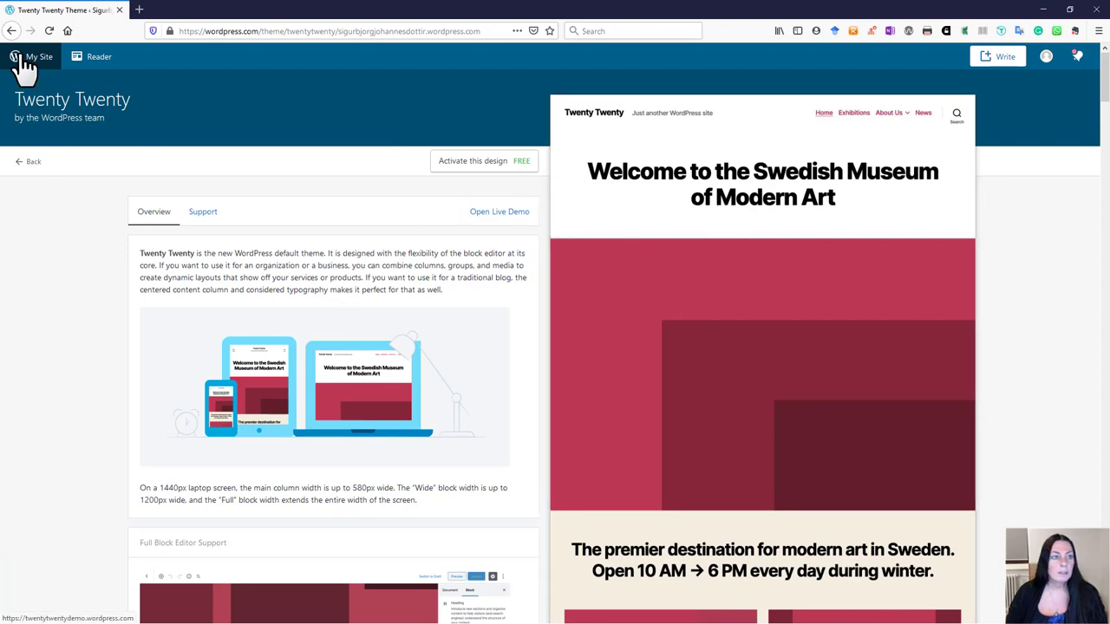
Step: Return to the Themes gallery and scroll down to the Show All Themes option
{"action": "left_click", "coordinate": [27, 163]}
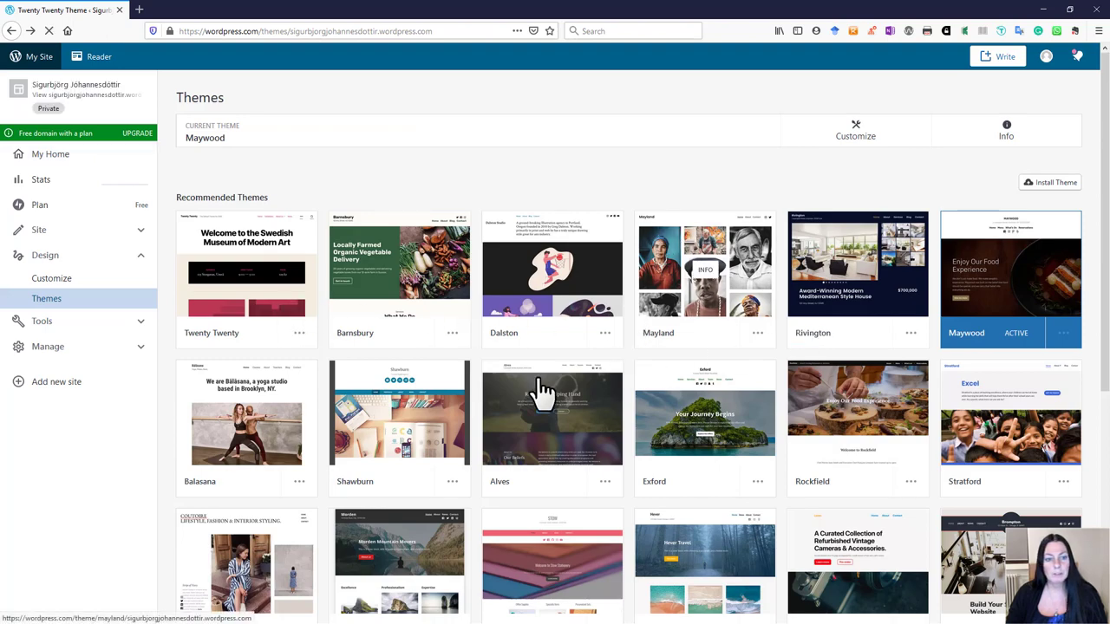
{"action": "scroll", "coordinate": [749, 470], "scroll_direction": "down", "scroll_amount": 3}
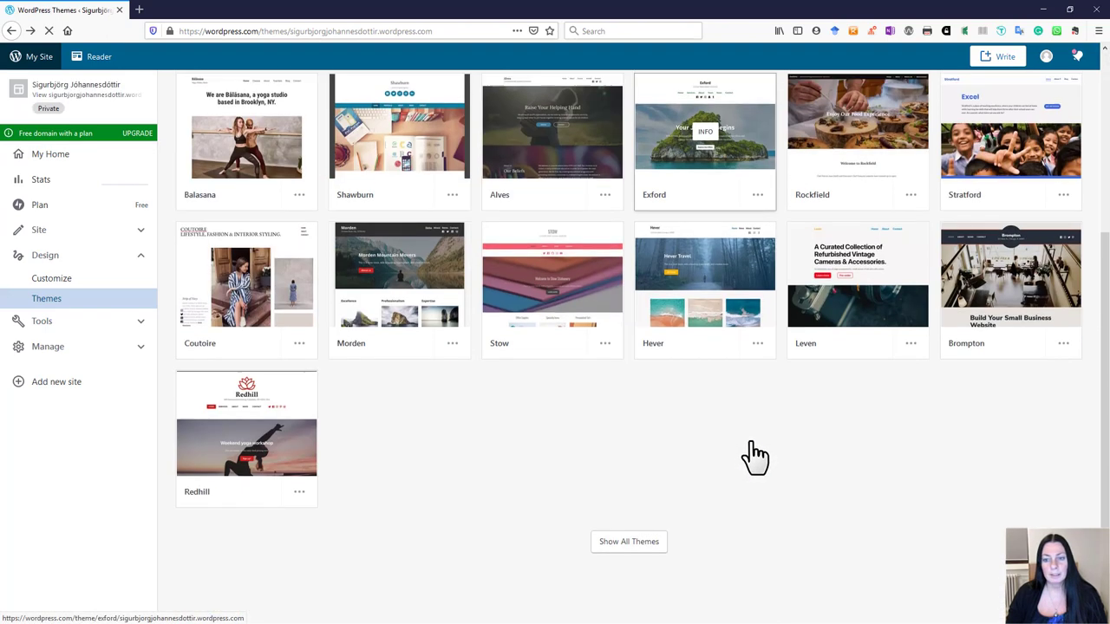
{"action": "scroll", "coordinate": [751, 456], "scroll_direction": "up", "scroll_amount": 3}
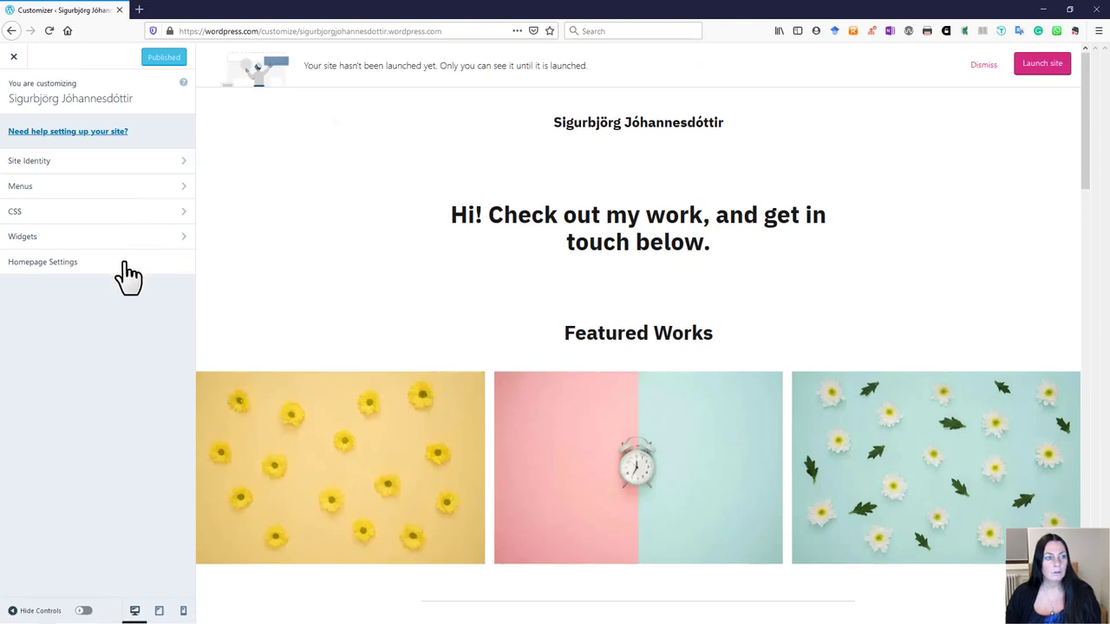
Step: In Site Identity, enter the tagline 'An artist'
{"action": "left_click", "coordinate": [184, 163]}
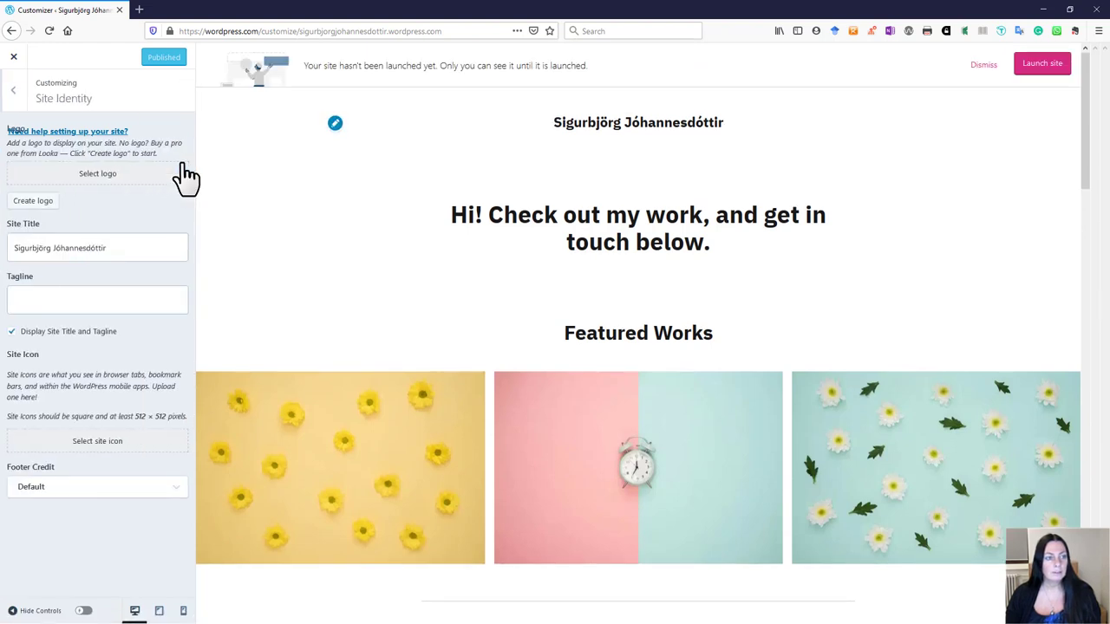
{"action": "left_click", "coordinate": [124, 249]}
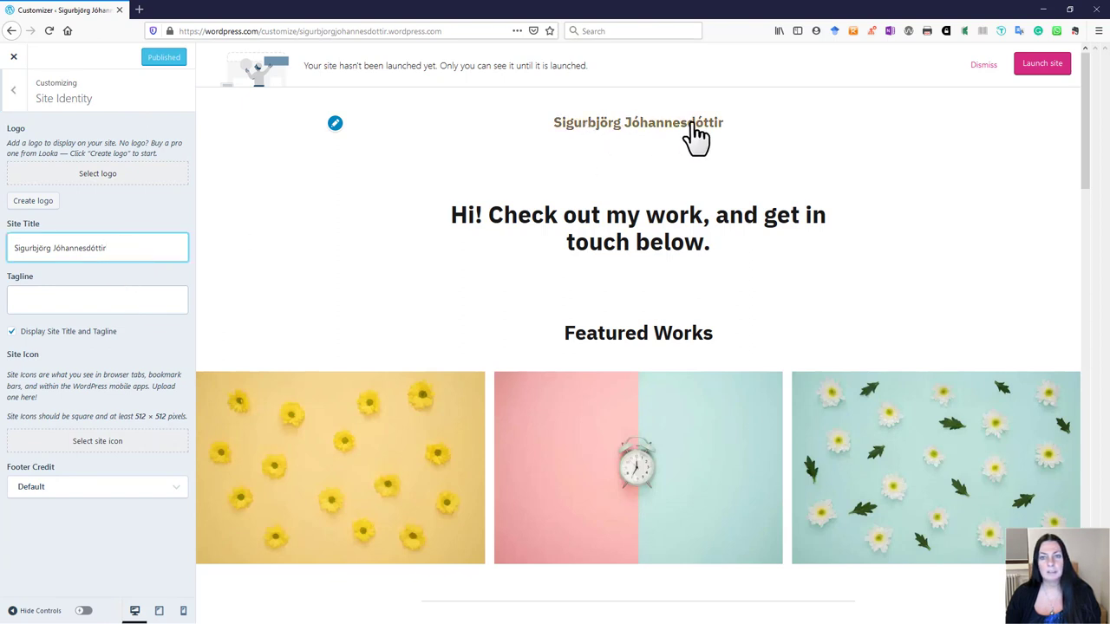
{"action": "left_click", "coordinate": [51, 294]}
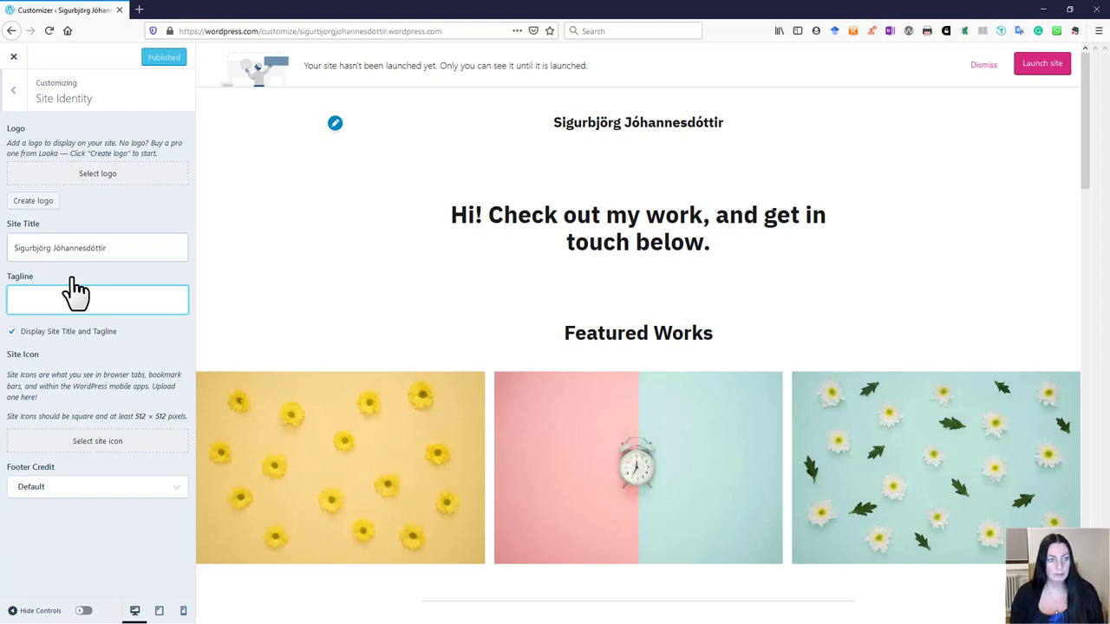
{"action": "type", "text": "Am"}
{"action": "key", "text": "BackSpace"}
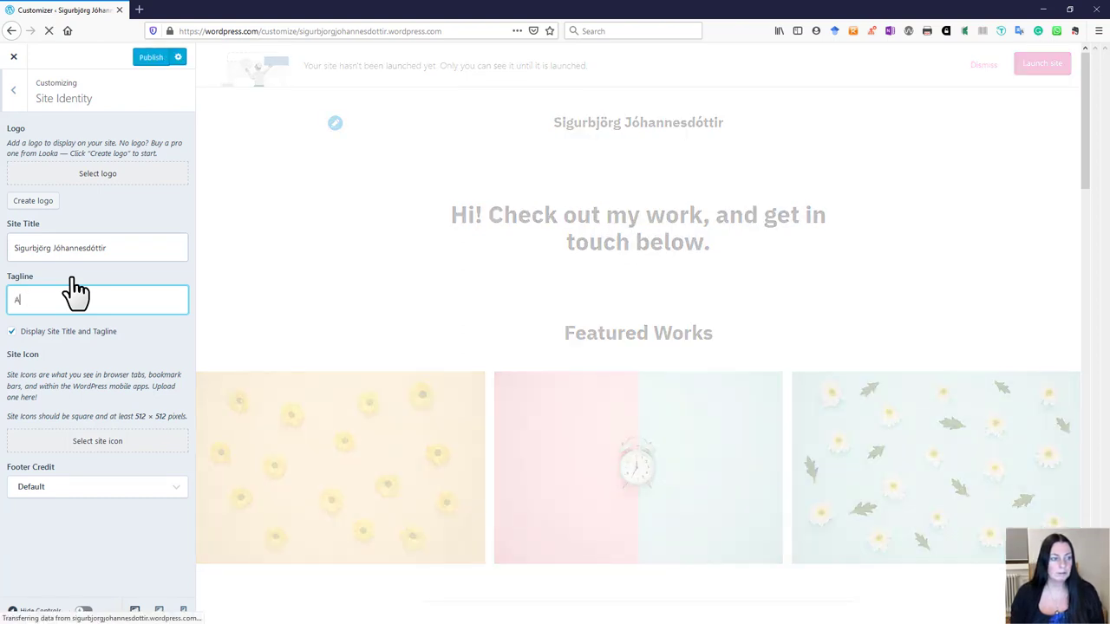
{"action": "type", "text": "n artist"}
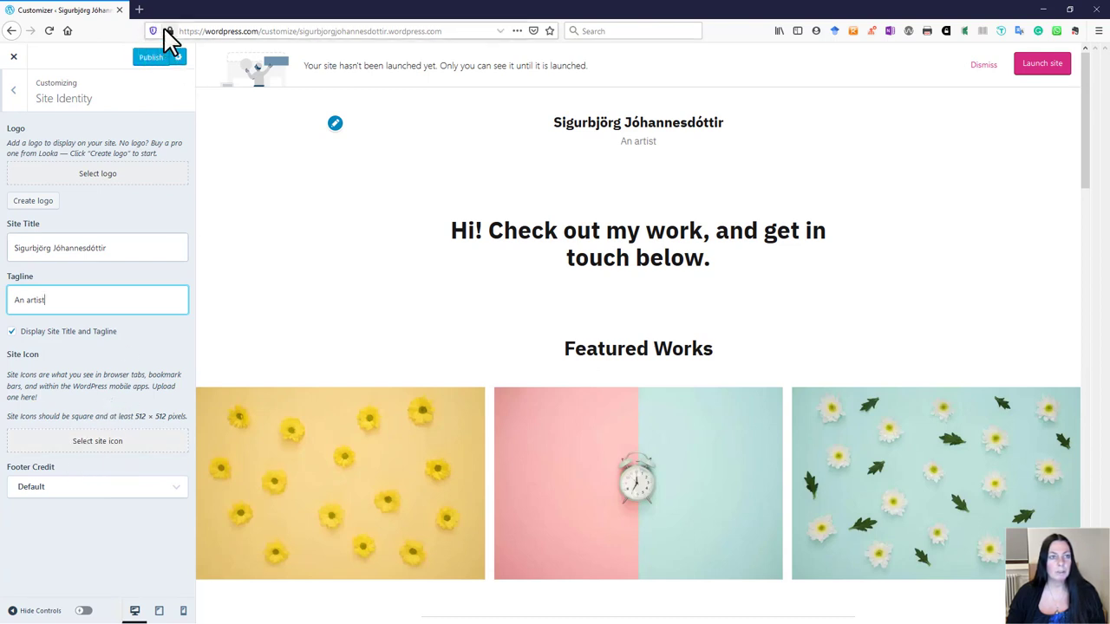
Step: Keep the Default footer credit, publish the changes, and go back to the main Customizer menu
{"action": "left_click", "coordinate": [178, 489]}
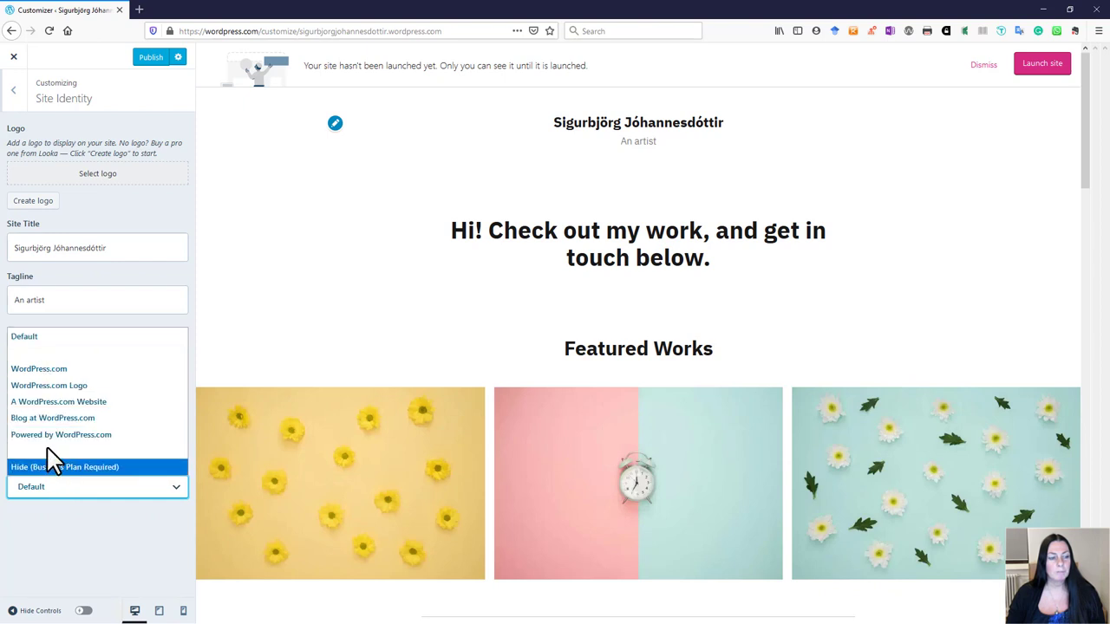
{"action": "left_click", "coordinate": [35, 340]}
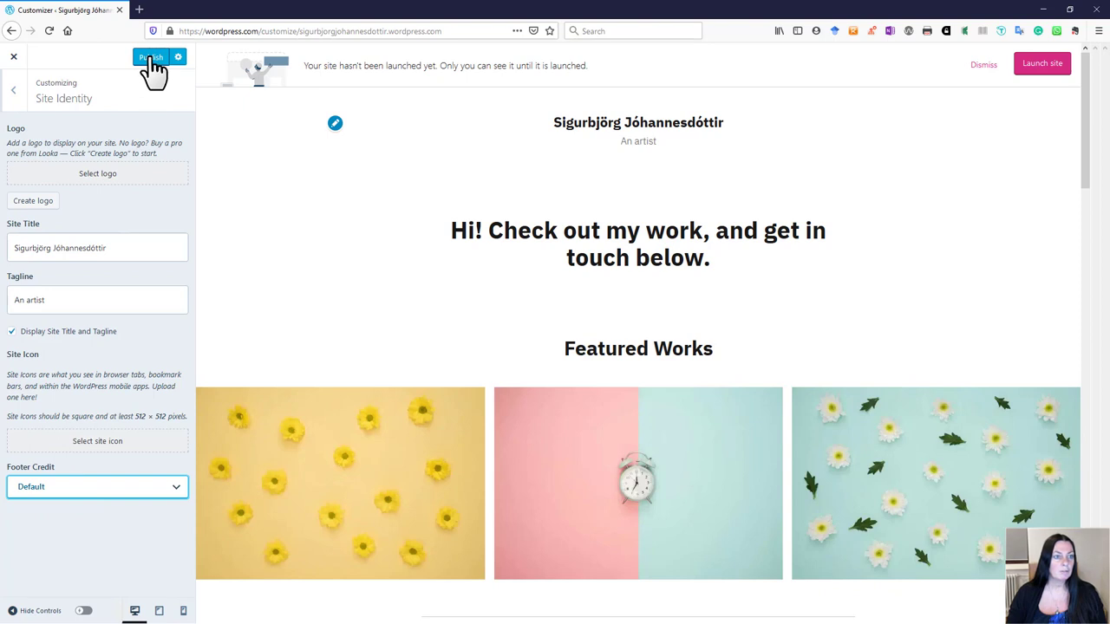
{"action": "left_click", "coordinate": [151, 58]}
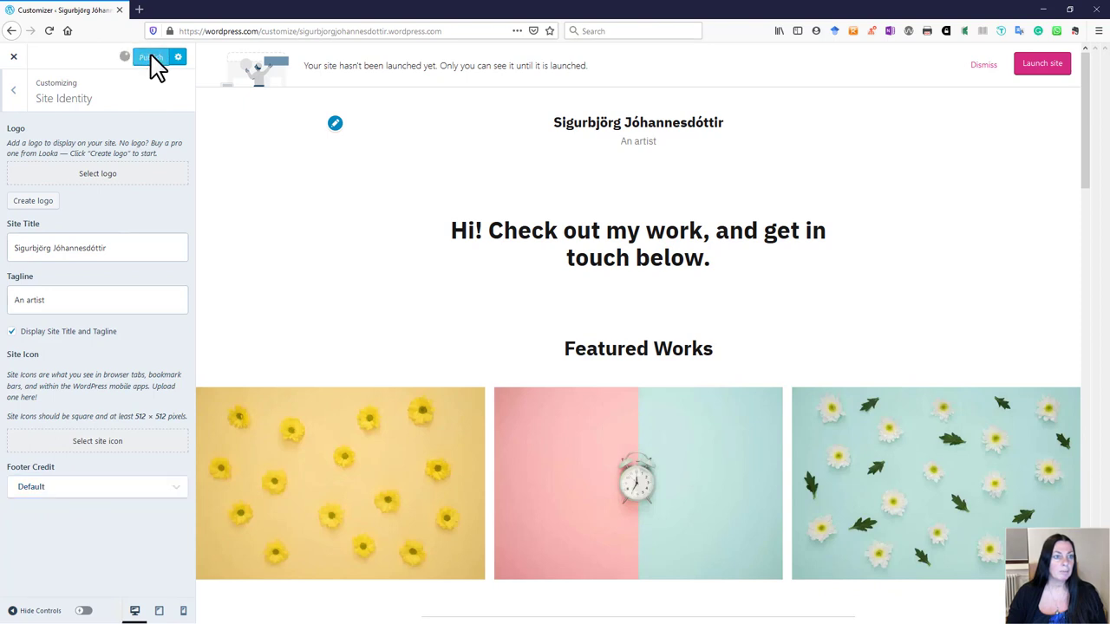
{"action": "left_click", "coordinate": [15, 93]}
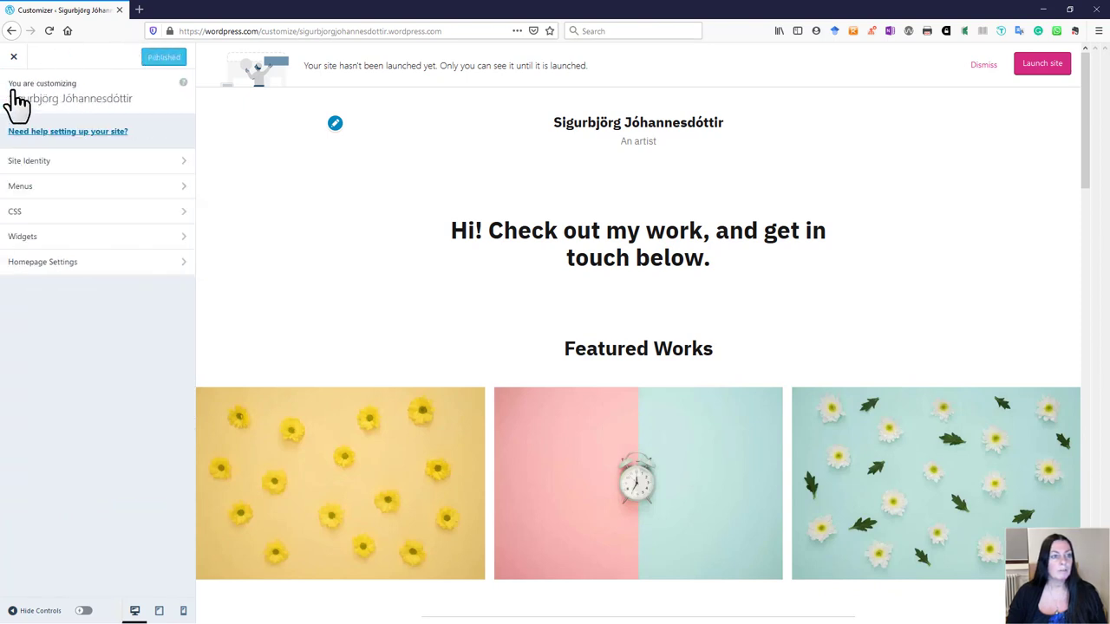
Step: Look over the Menus and CSS panels, then bring up the Footer widget area
{"action": "left_click", "coordinate": [131, 189]}
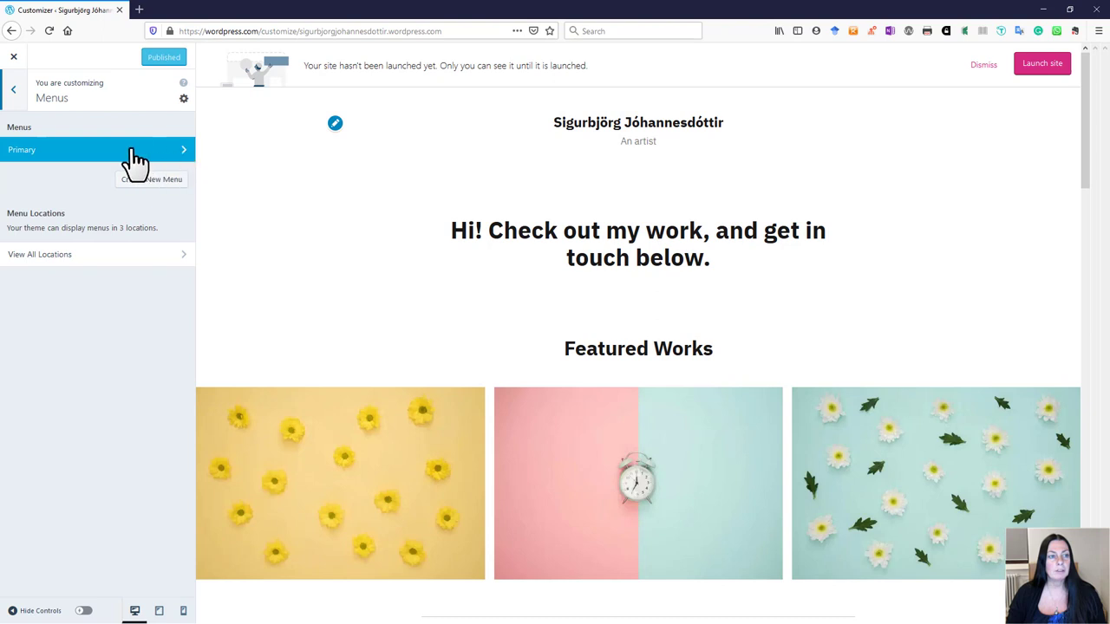
{"action": "left_click", "coordinate": [19, 98]}
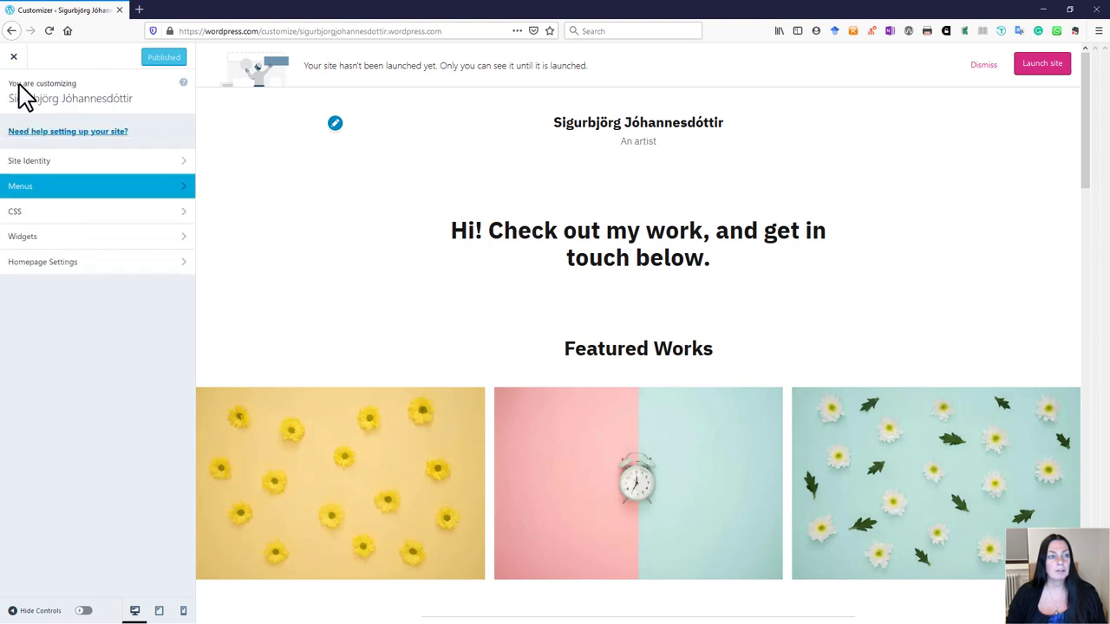
{"action": "left_click", "coordinate": [179, 225]}
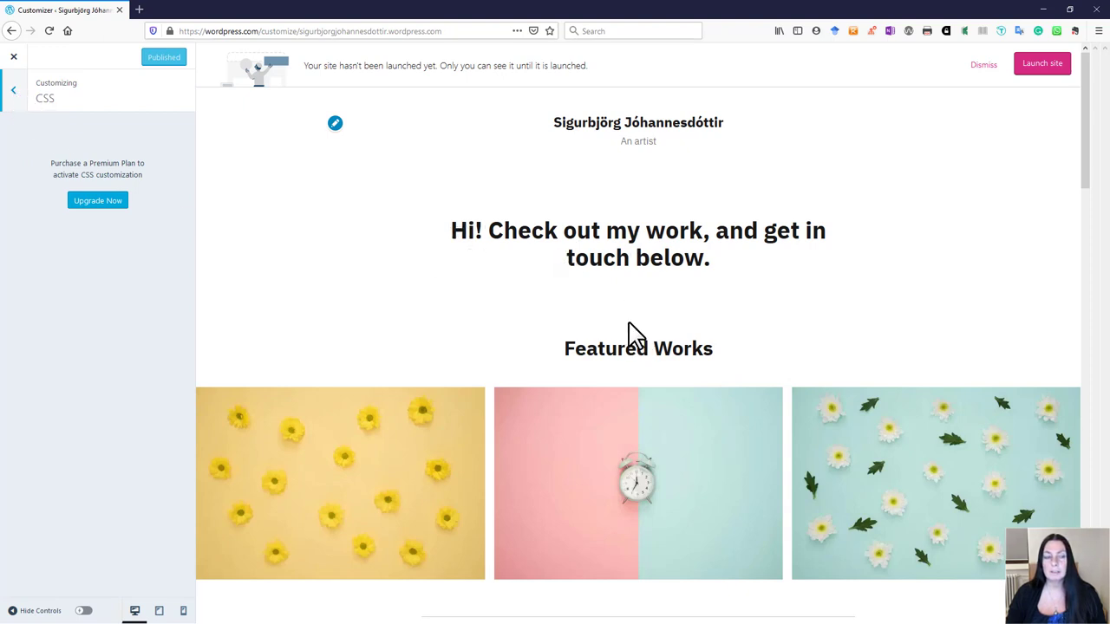
{"action": "left_click", "coordinate": [13, 97]}
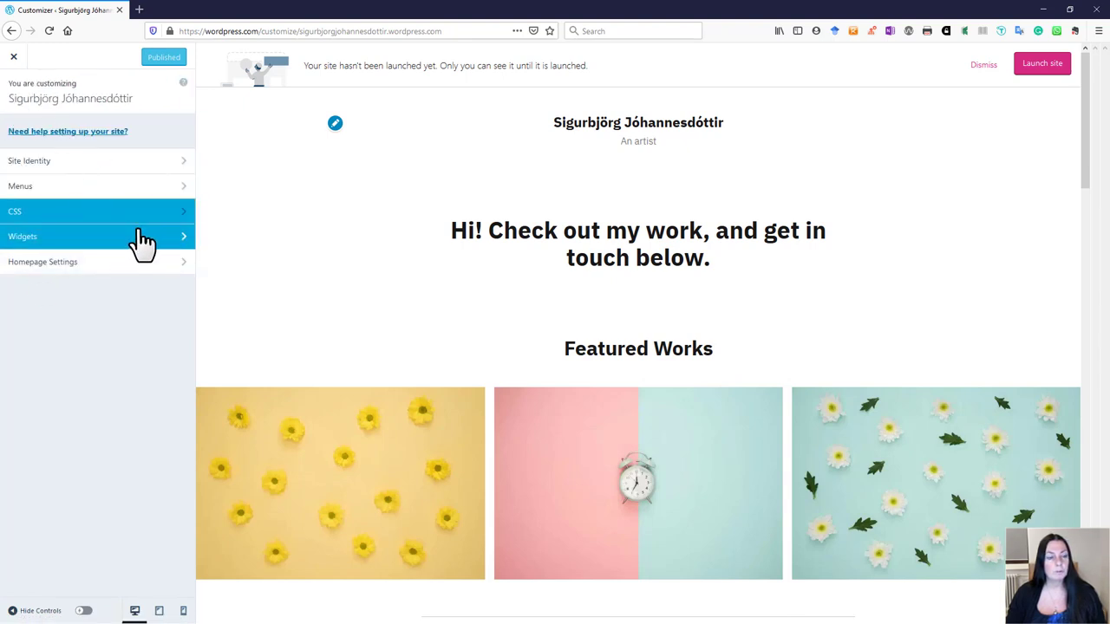
{"action": "left_click", "coordinate": [177, 239]}
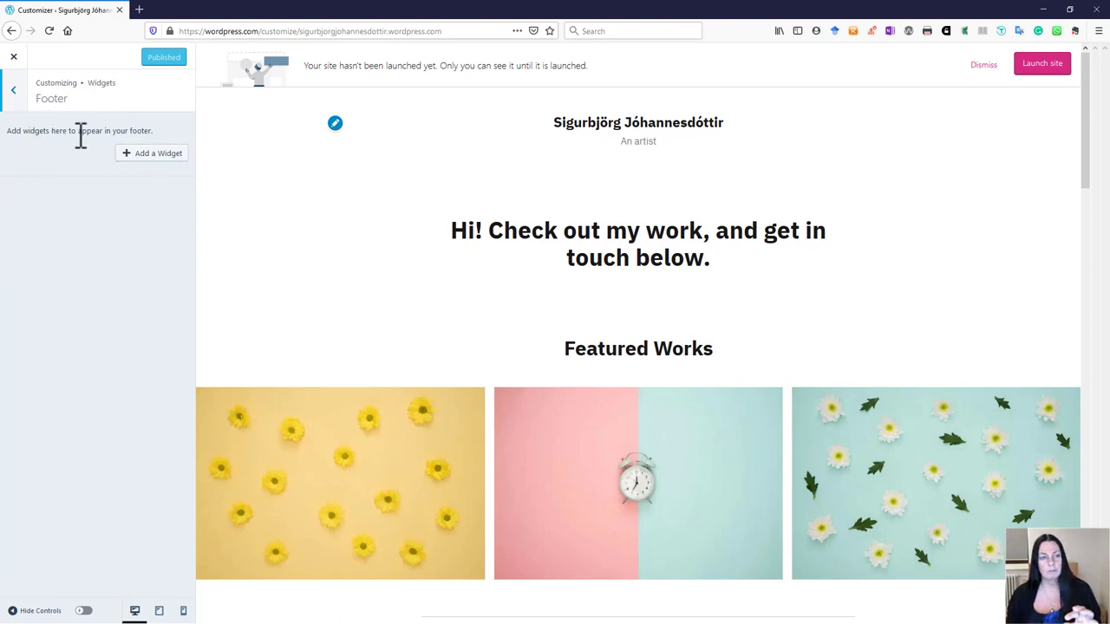
Step: List the widgets available for the Footer and scroll through Archives, Calendar, Categories and more
{"action": "left_click", "coordinate": [149, 164]}
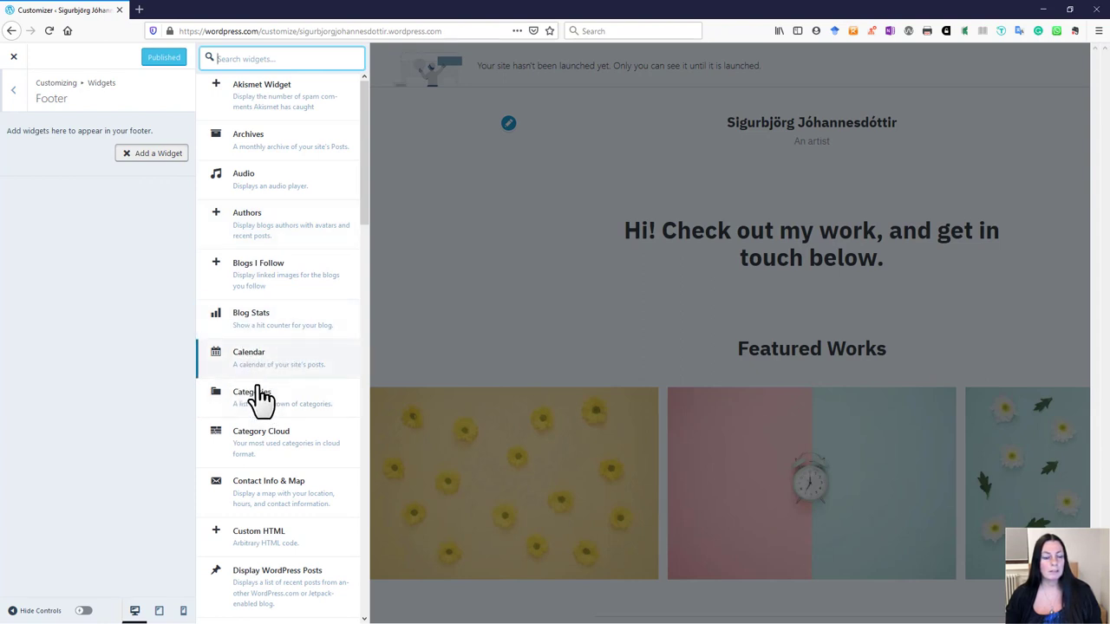
{"action": "scroll", "coordinate": [274, 374], "scroll_direction": "down", "scroll_amount": 3}
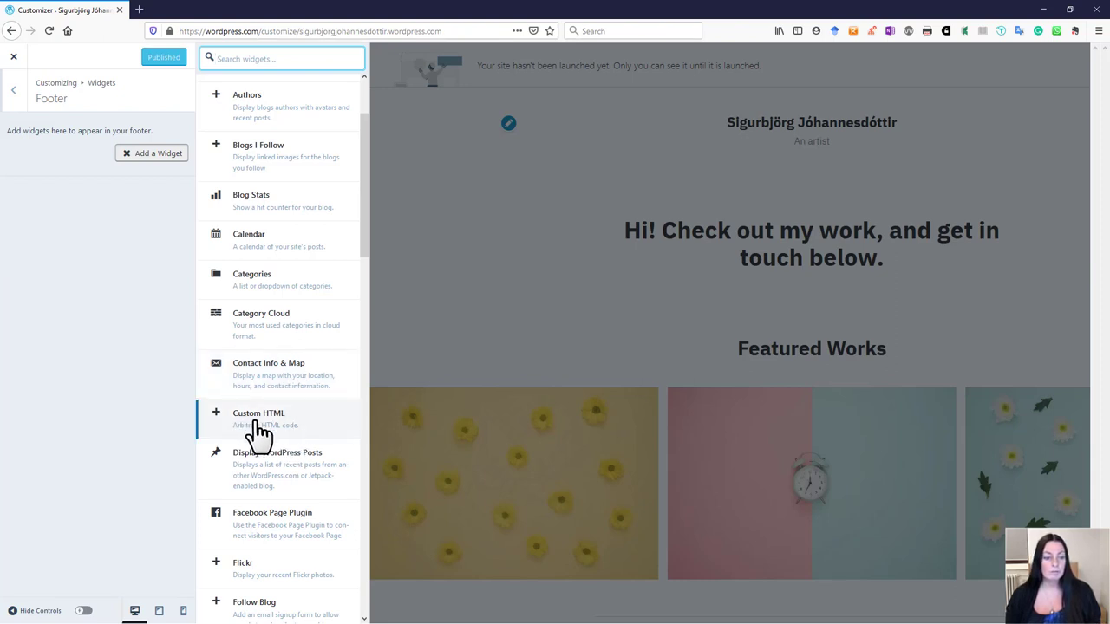
{"action": "scroll", "coordinate": [260, 431], "scroll_direction": "down", "scroll_amount": 3}
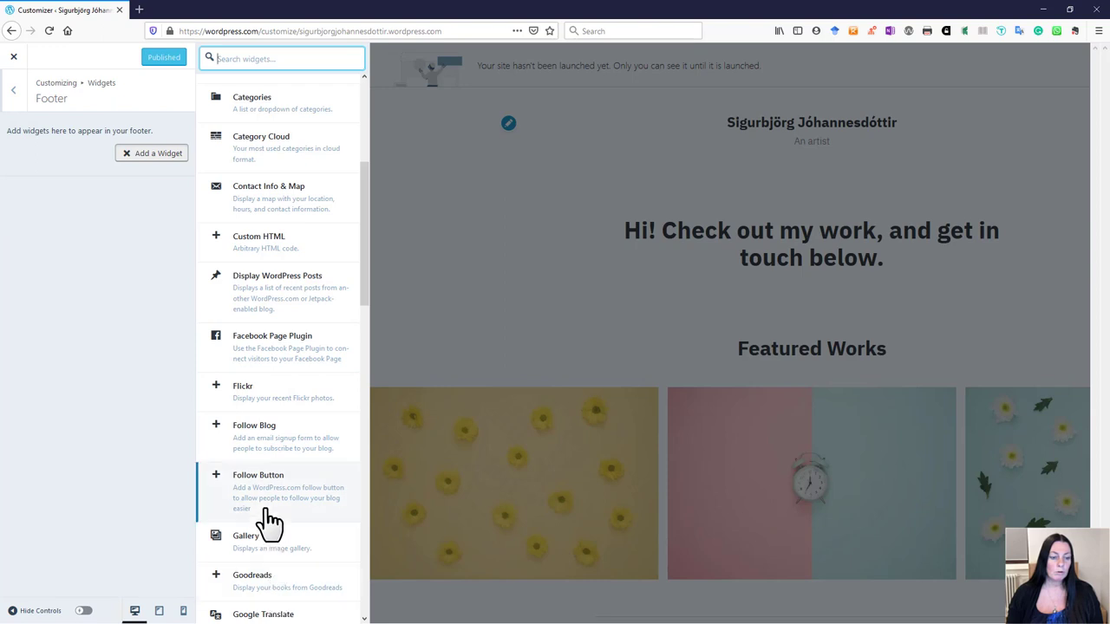
{"action": "scroll", "coordinate": [269, 522], "scroll_direction": "down", "scroll_amount": 3}
{"action": "scroll", "coordinate": [299, 468], "scroll_direction": "down", "scroll_amount": 1}
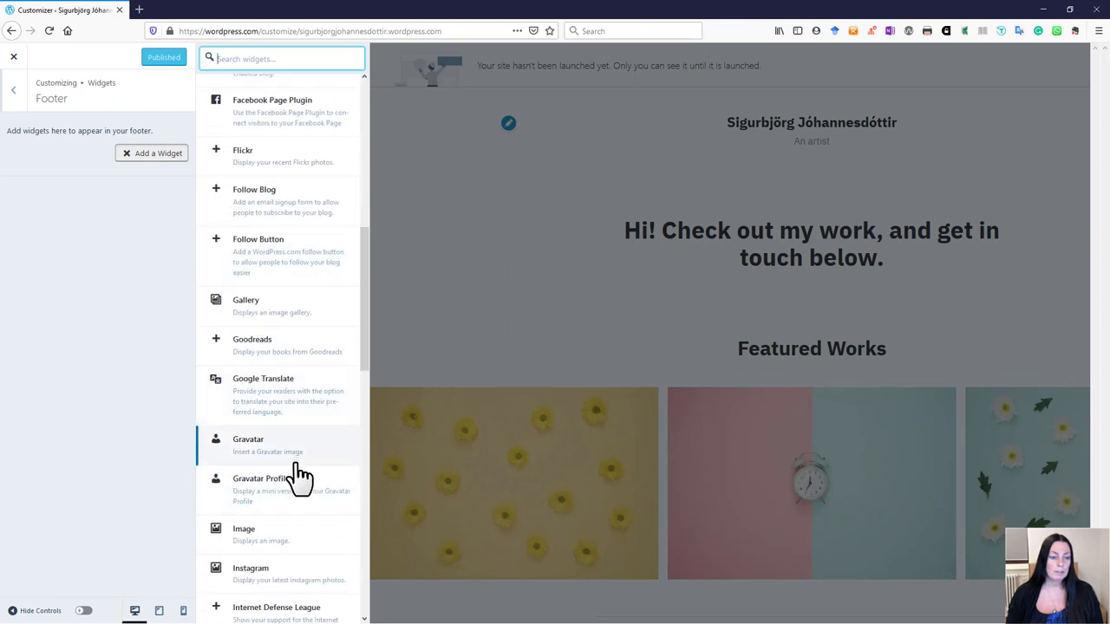
{"action": "scroll", "coordinate": [299, 478], "scroll_direction": "down", "scroll_amount": 3}
{"action": "scroll", "coordinate": [280, 459], "scroll_direction": "down", "scroll_amount": 1}
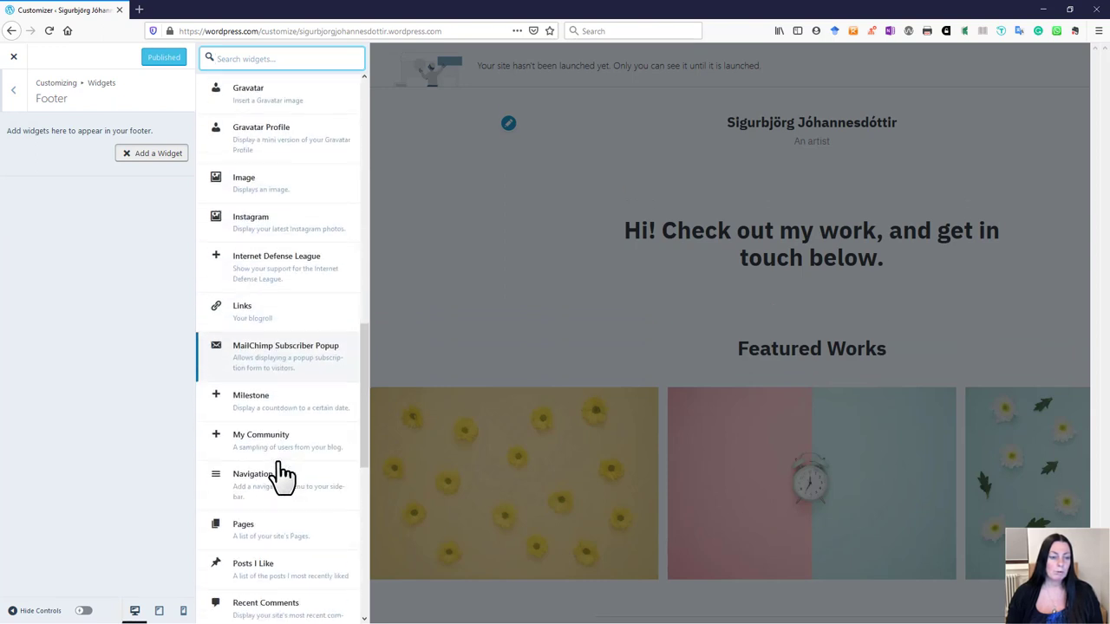
{"action": "scroll", "coordinate": [280, 476], "scroll_direction": "down", "scroll_amount": 6}
{"action": "scroll", "coordinate": [280, 476], "scroll_direction": "down", "scroll_amount": 1}
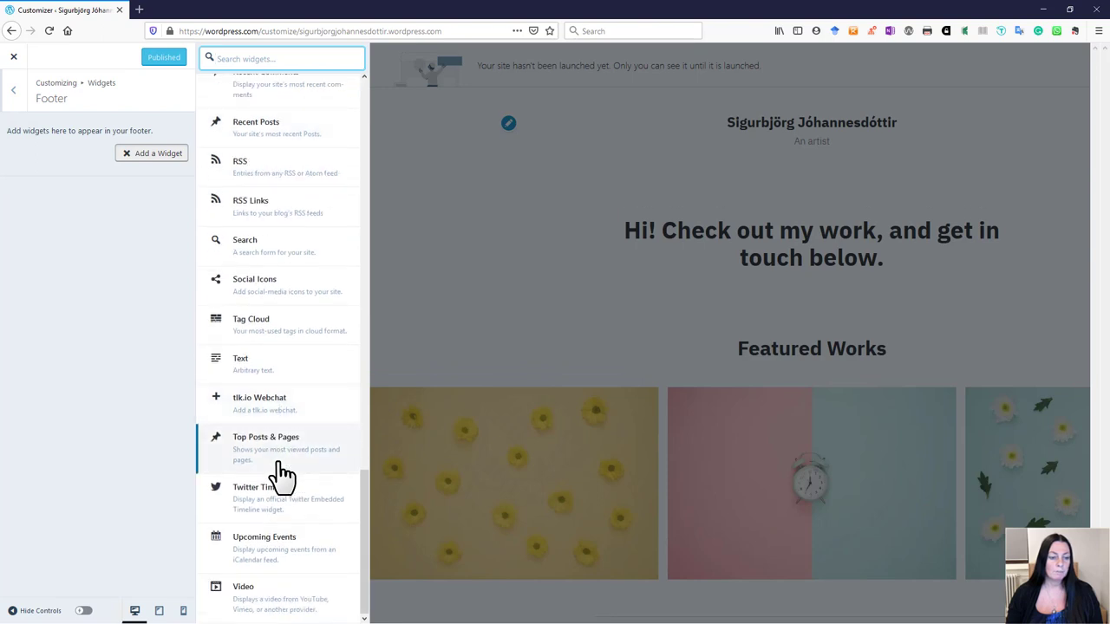
{"action": "scroll", "coordinate": [284, 464], "scroll_direction": "up", "scroll_amount": 4}
{"action": "scroll", "coordinate": [287, 461], "scroll_direction": "down", "scroll_amount": 4}
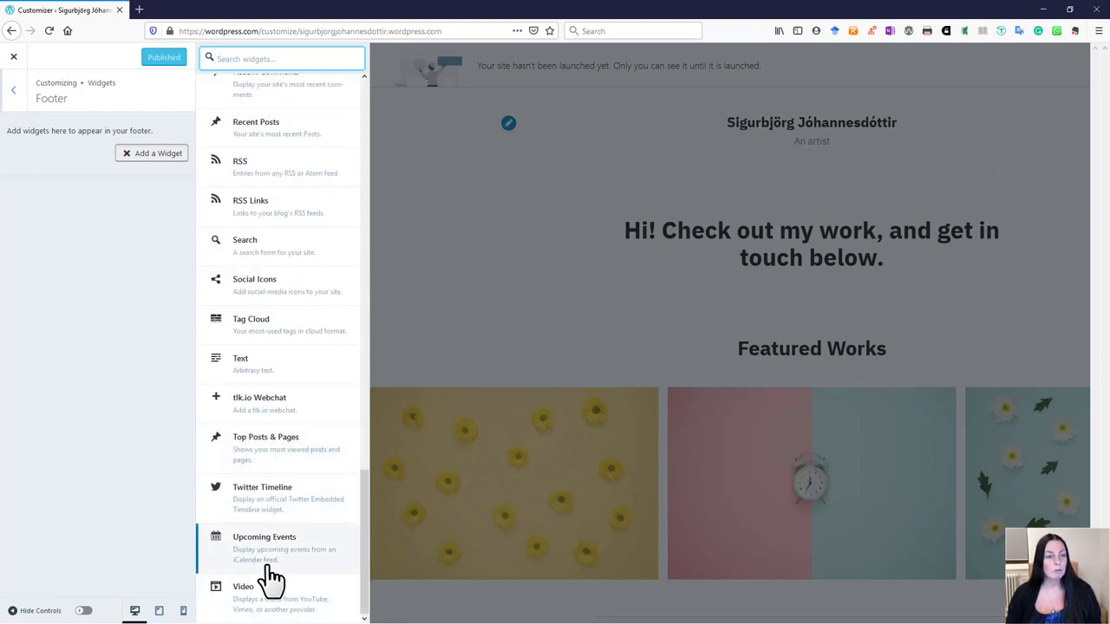
{"action": "scroll", "coordinate": [272, 523], "scroll_direction": "up", "scroll_amount": 14}
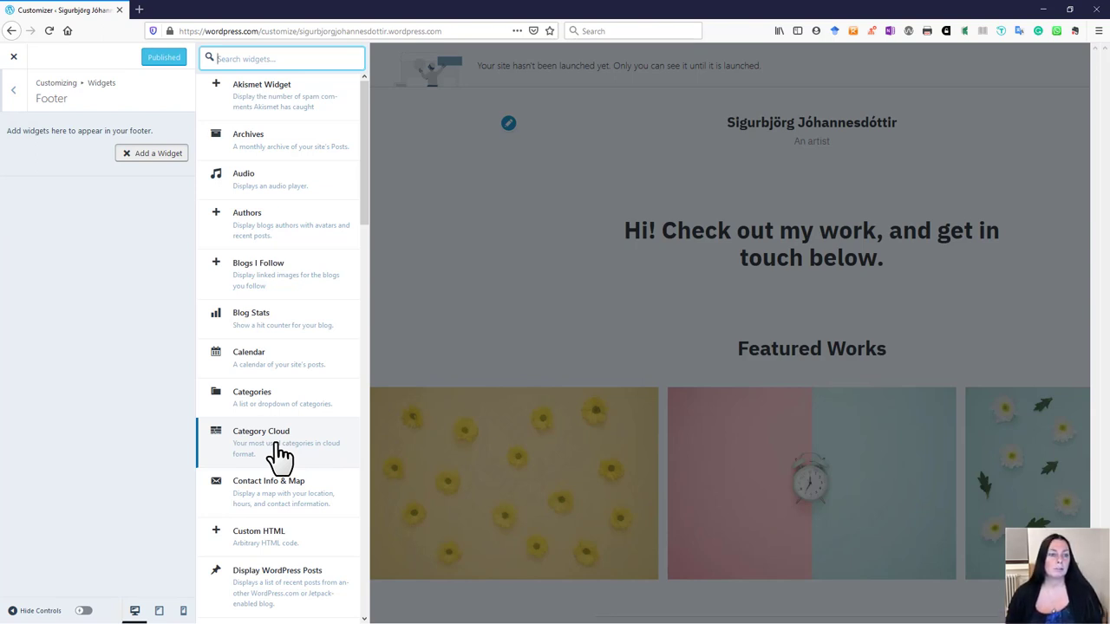
Step: In Homepage Settings, keep Home as the homepage, leave Posts page unselected, and exit the Customizer
{"action": "left_click", "coordinate": [15, 100]}
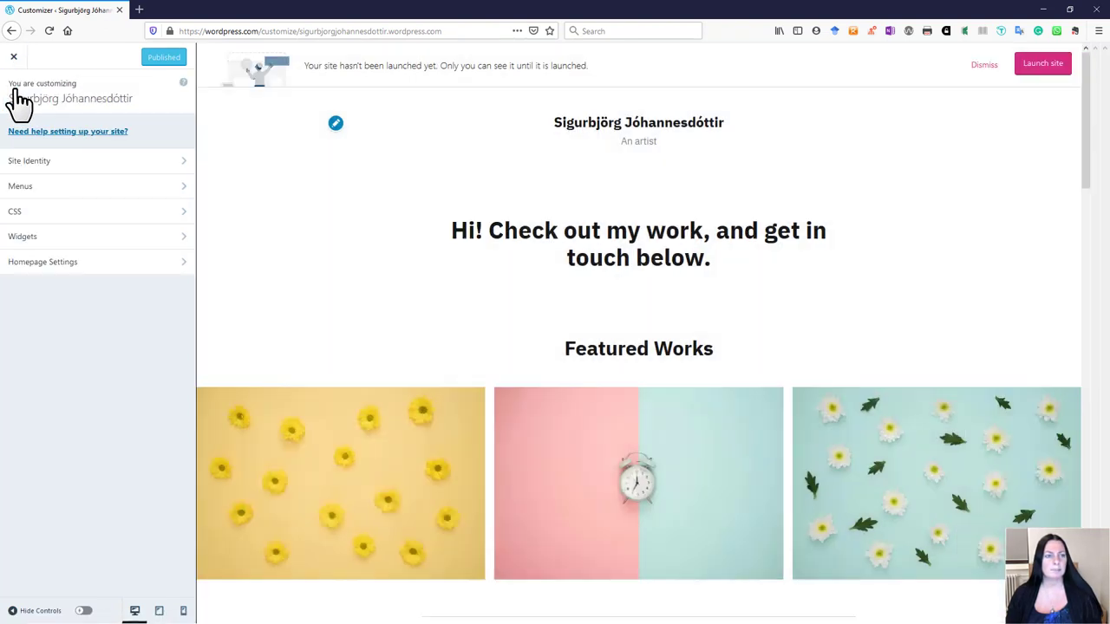
{"action": "left_click", "coordinate": [52, 269]}
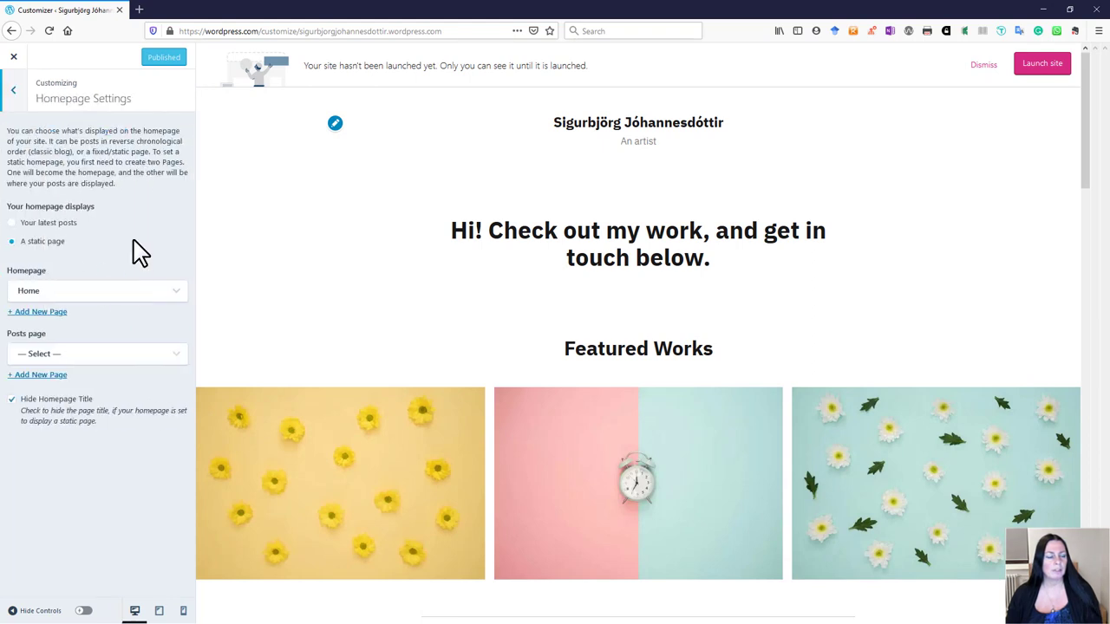
{"action": "left_click", "coordinate": [177, 294]}
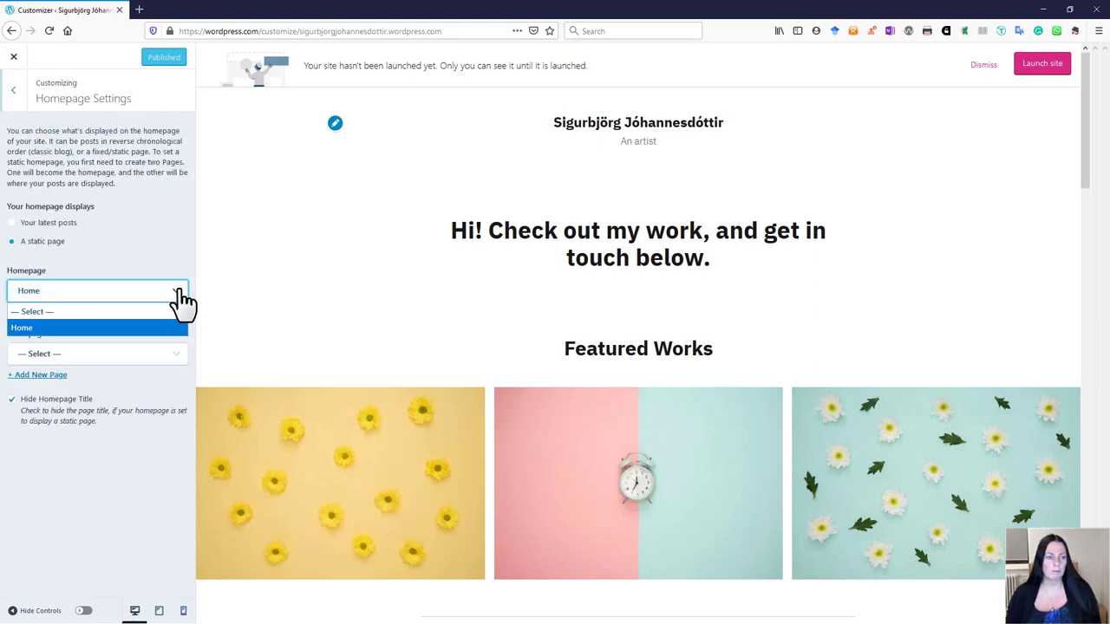
{"action": "left_click", "coordinate": [101, 329]}
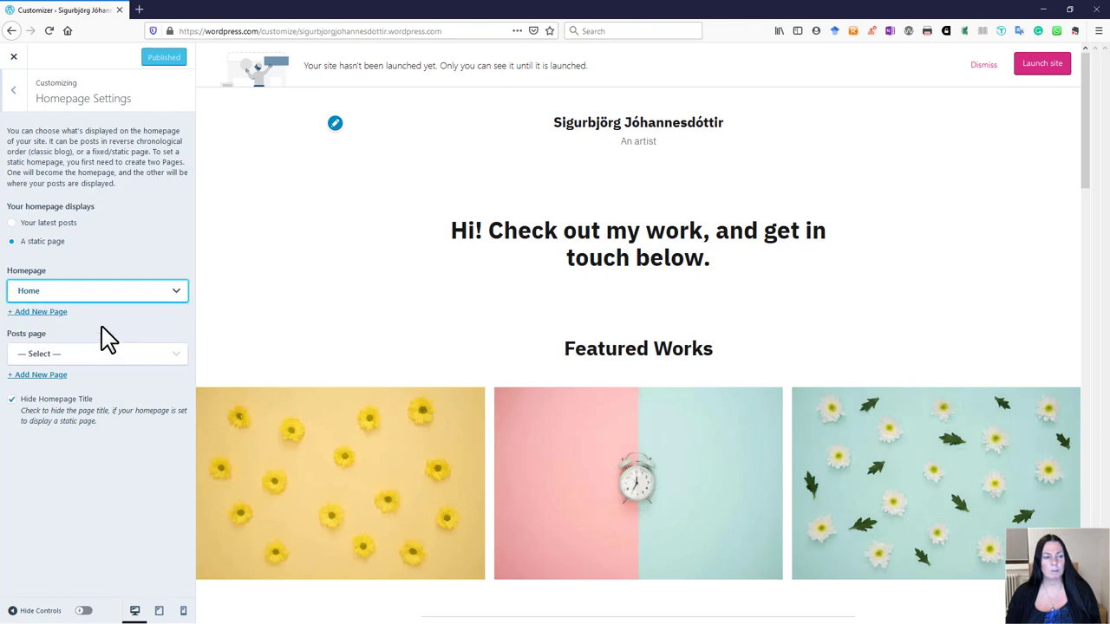
{"action": "left_click", "coordinate": [171, 355]}
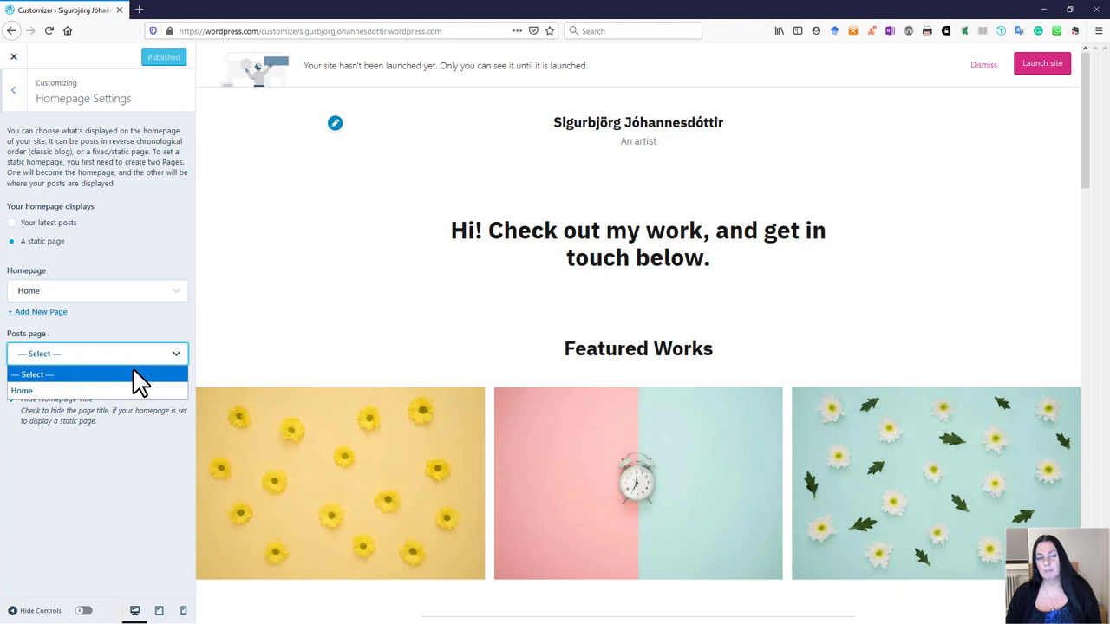
{"action": "left_click", "coordinate": [129, 350]}
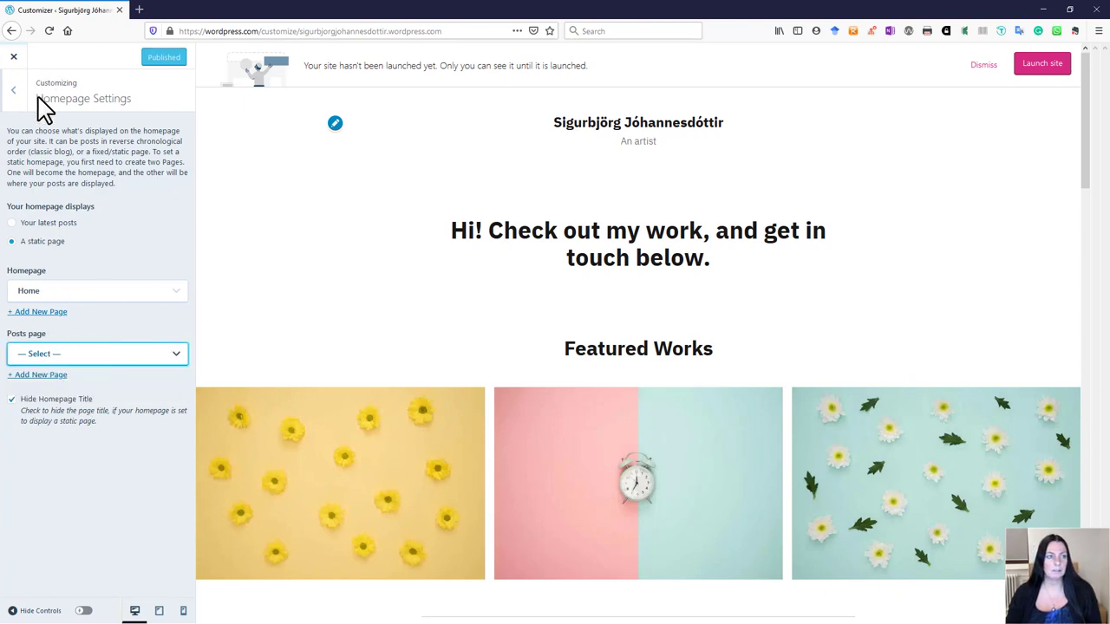
{"action": "left_click", "coordinate": [15, 56]}
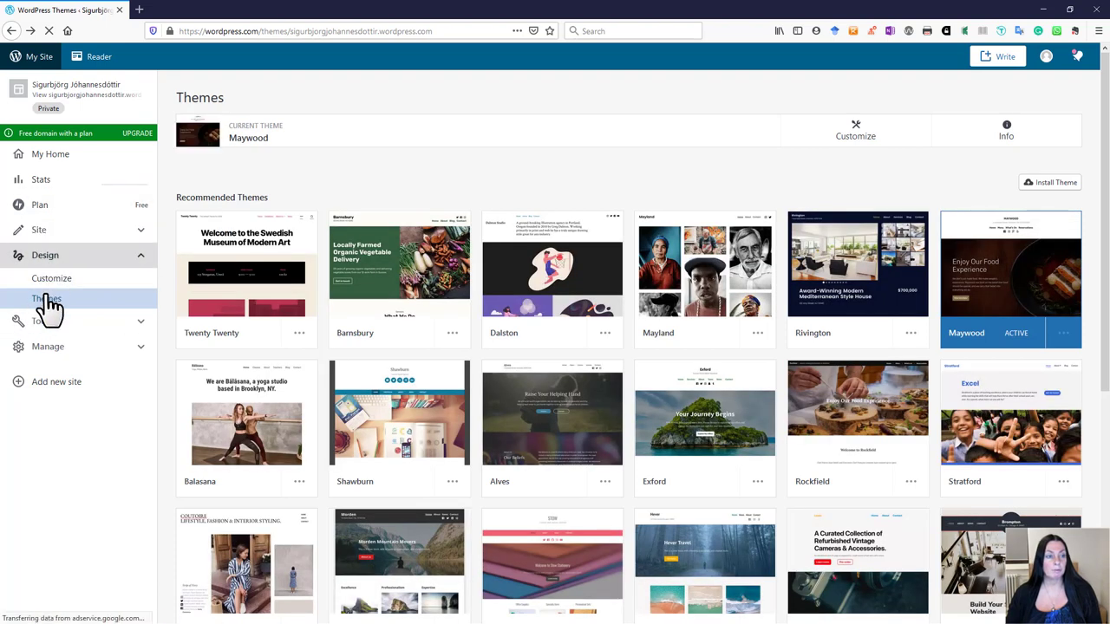
Step: Expand Site in the sidebar and go to Pages, which lists the Home page
{"action": "left_click", "coordinate": [50, 229]}
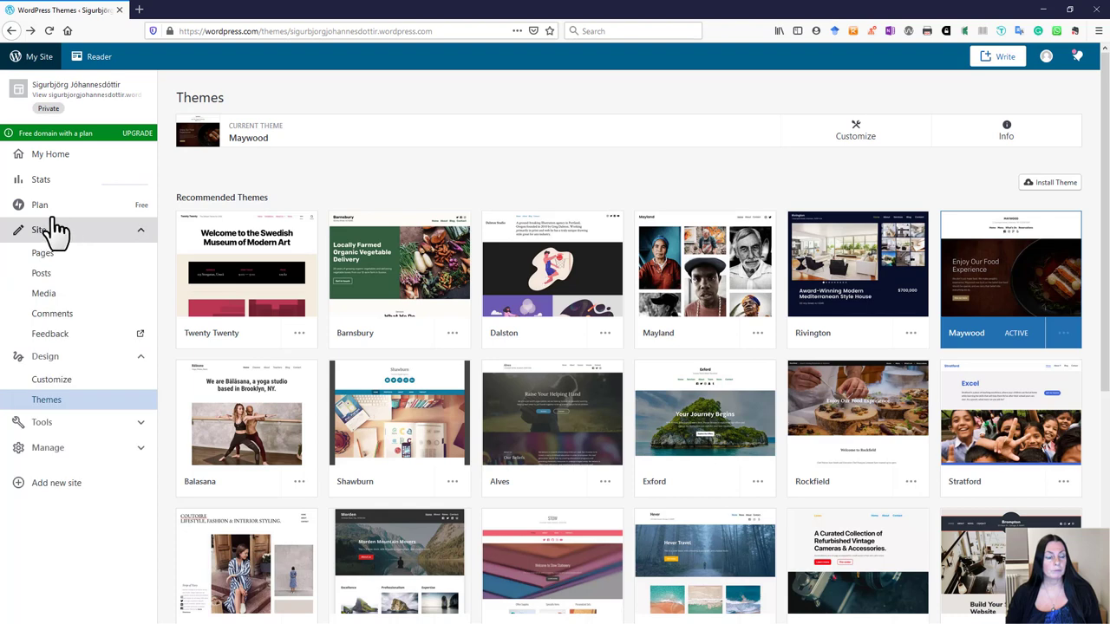
{"action": "left_click", "coordinate": [135, 357]}
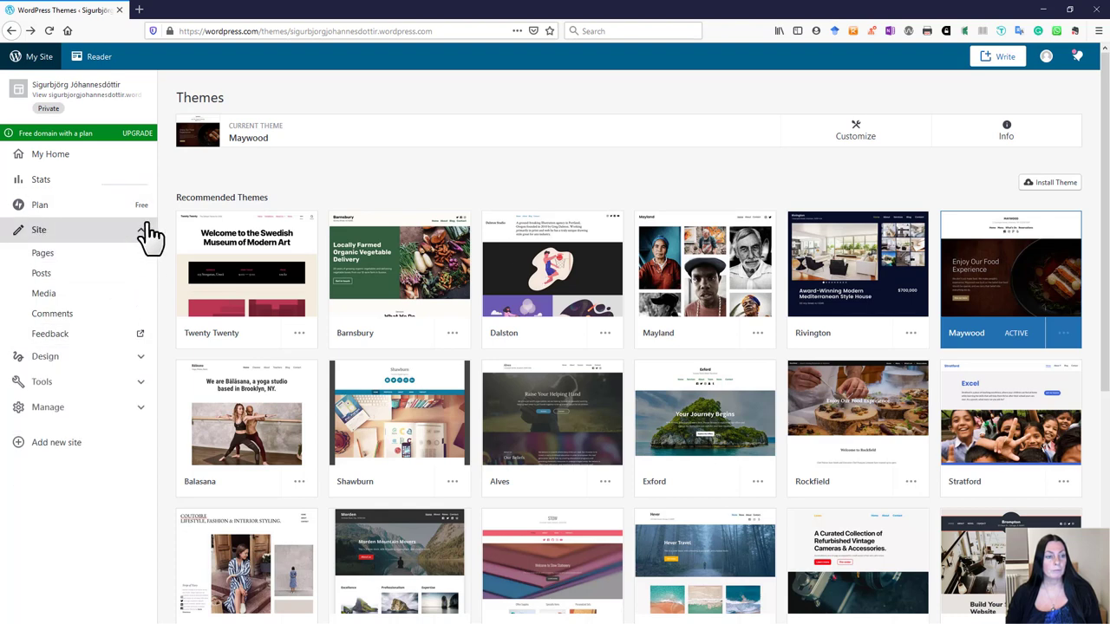
{"action": "left_click", "coordinate": [141, 231]}
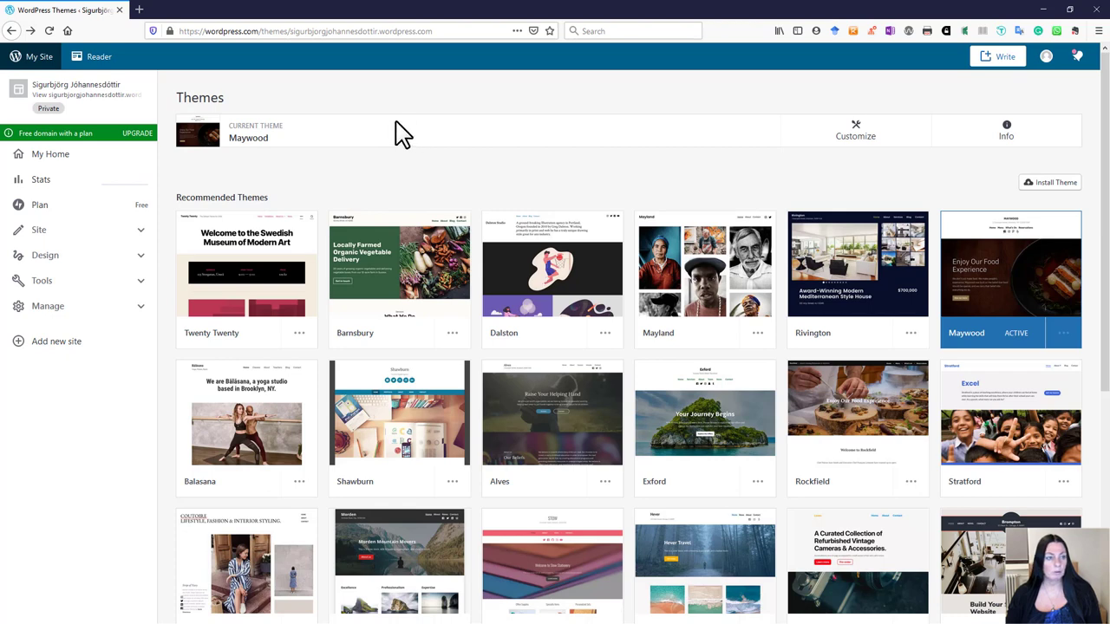
{"action": "left_click", "coordinate": [39, 233]}
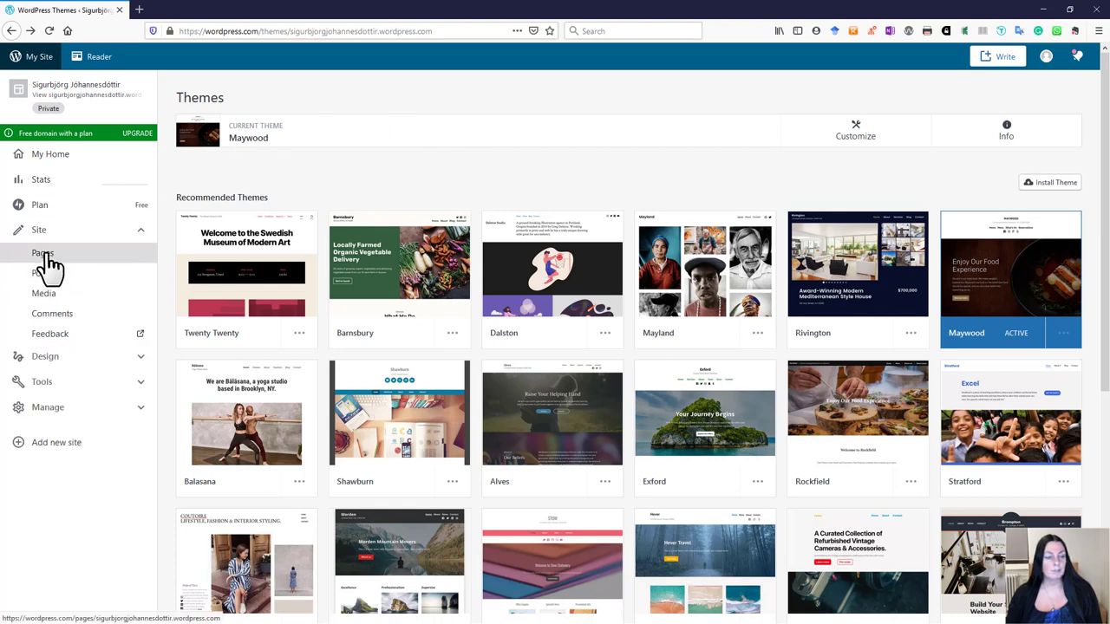
{"action": "left_click", "coordinate": [49, 254]}
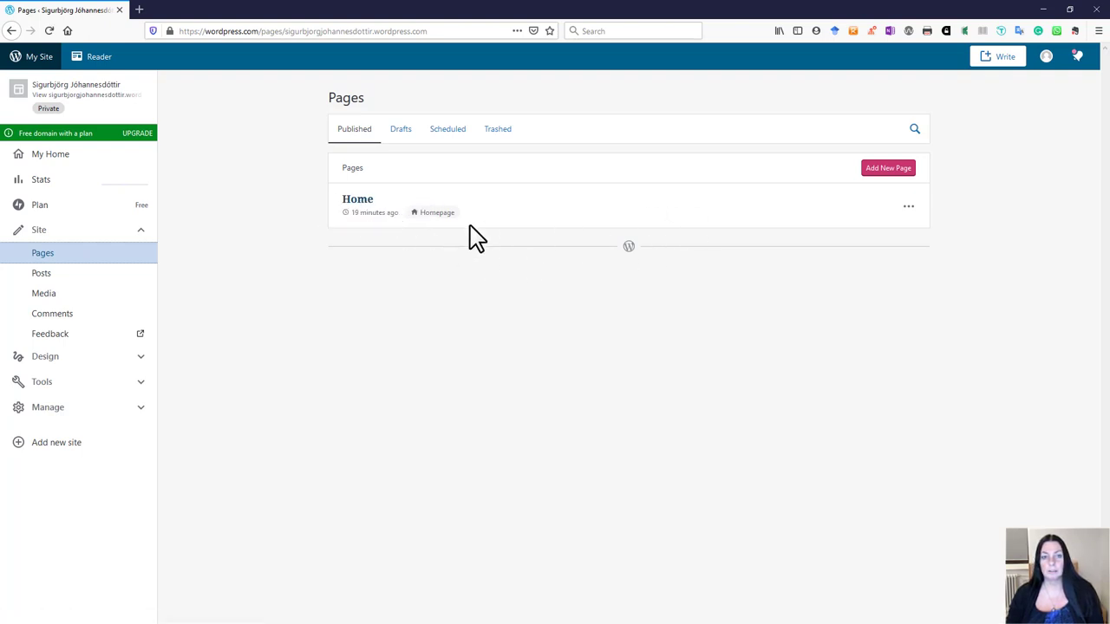
Step: Add a new page using the Portfolio layout from Recommended Layouts
{"action": "left_click", "coordinate": [885, 172]}
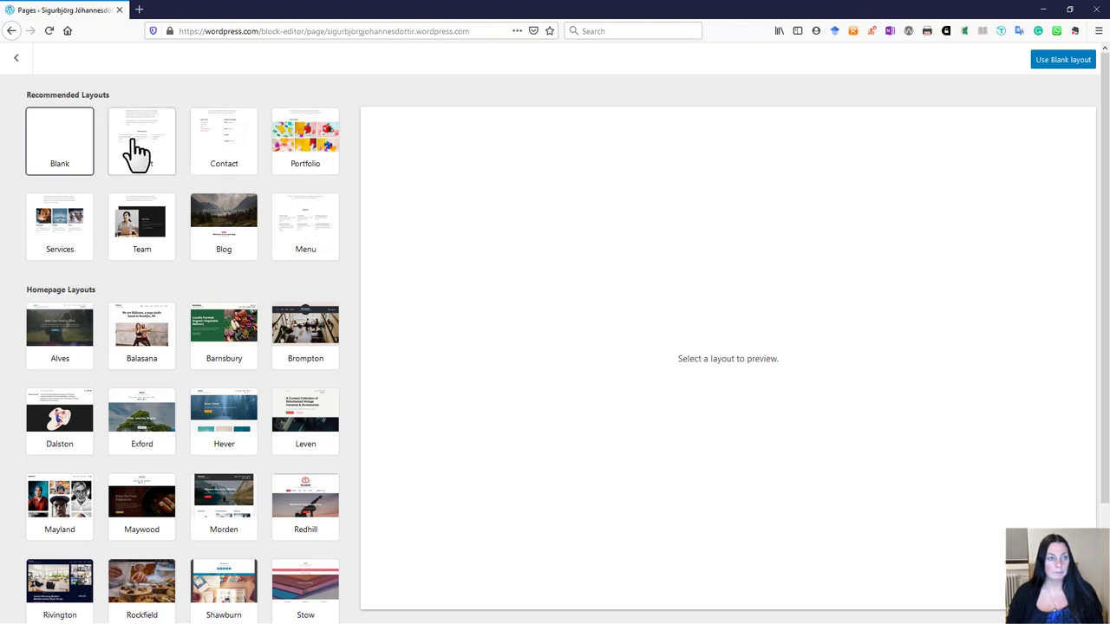
{"action": "left_click", "coordinate": [304, 155]}
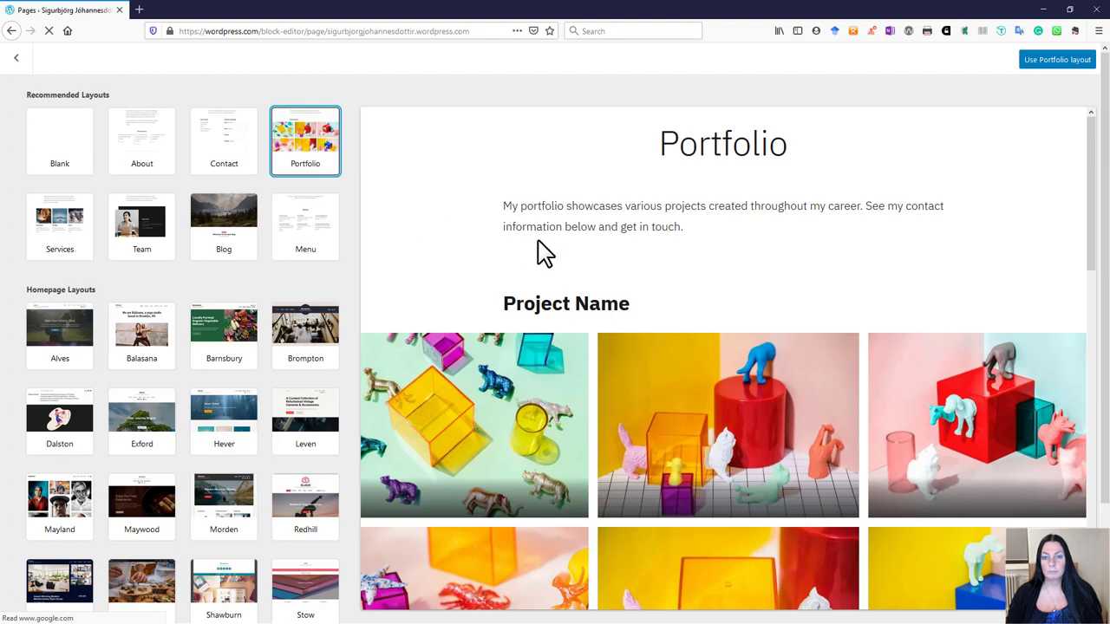
{"action": "left_click", "coordinate": [1045, 61]}
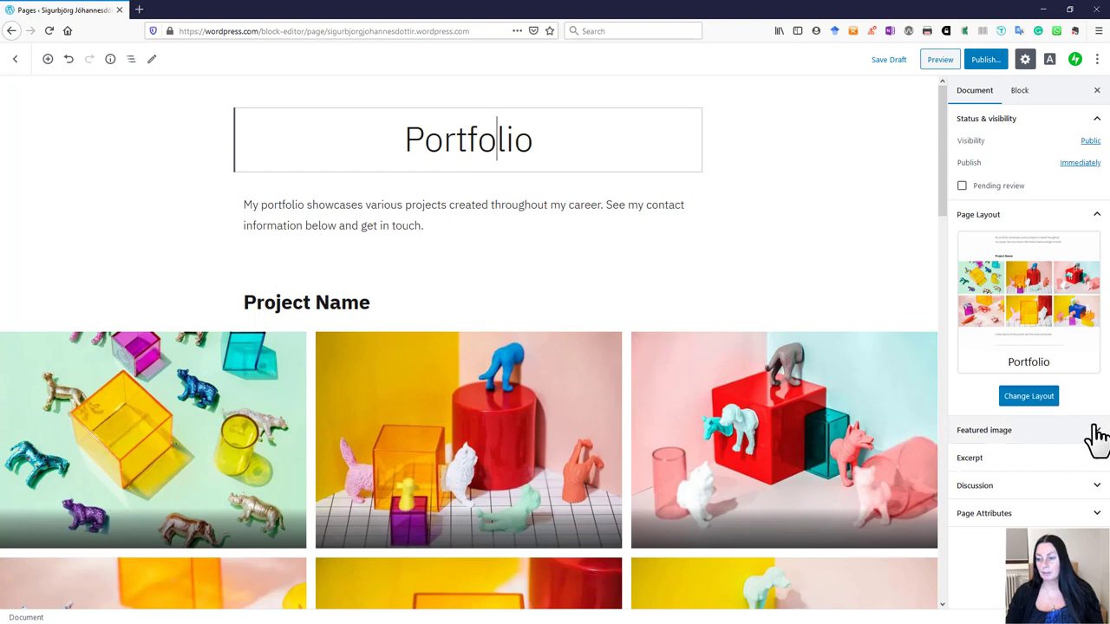
{"action": "left_click", "coordinate": [1089, 440]}
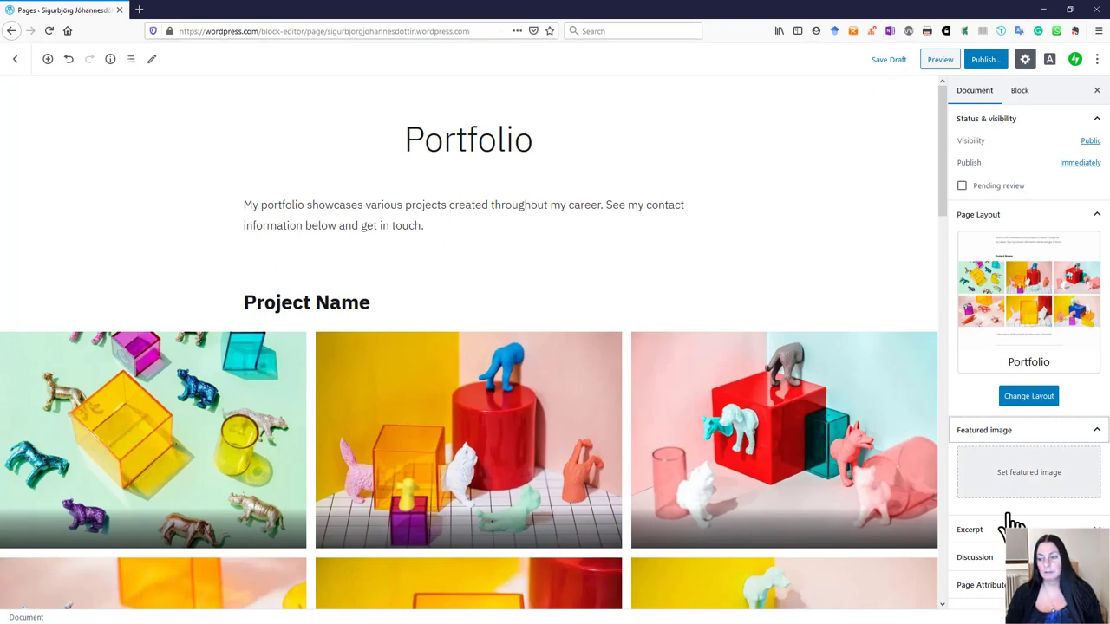
{"action": "left_click", "coordinate": [1095, 433]}
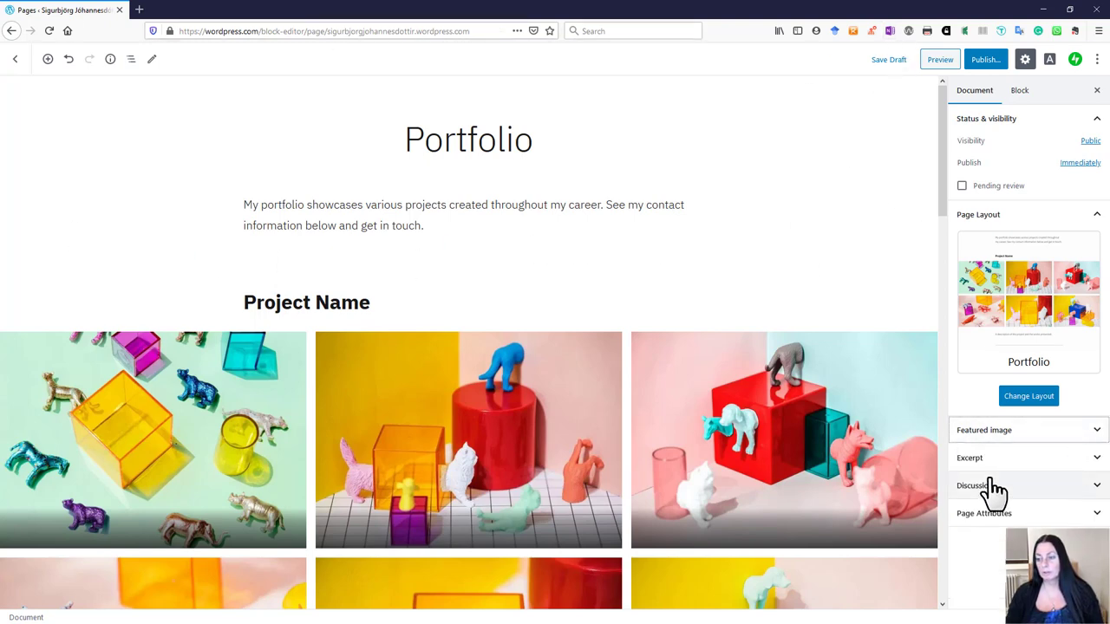
{"action": "left_click", "coordinate": [1096, 465]}
{"action": "left_click", "coordinate": [1097, 464]}
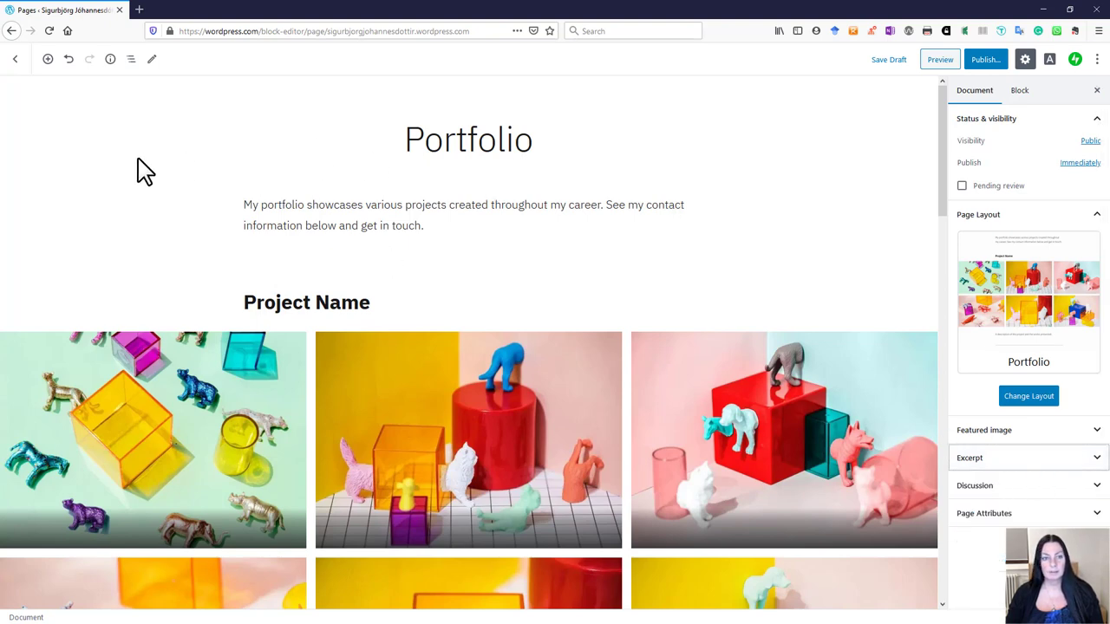
{"action": "left_click", "coordinate": [1095, 485]}
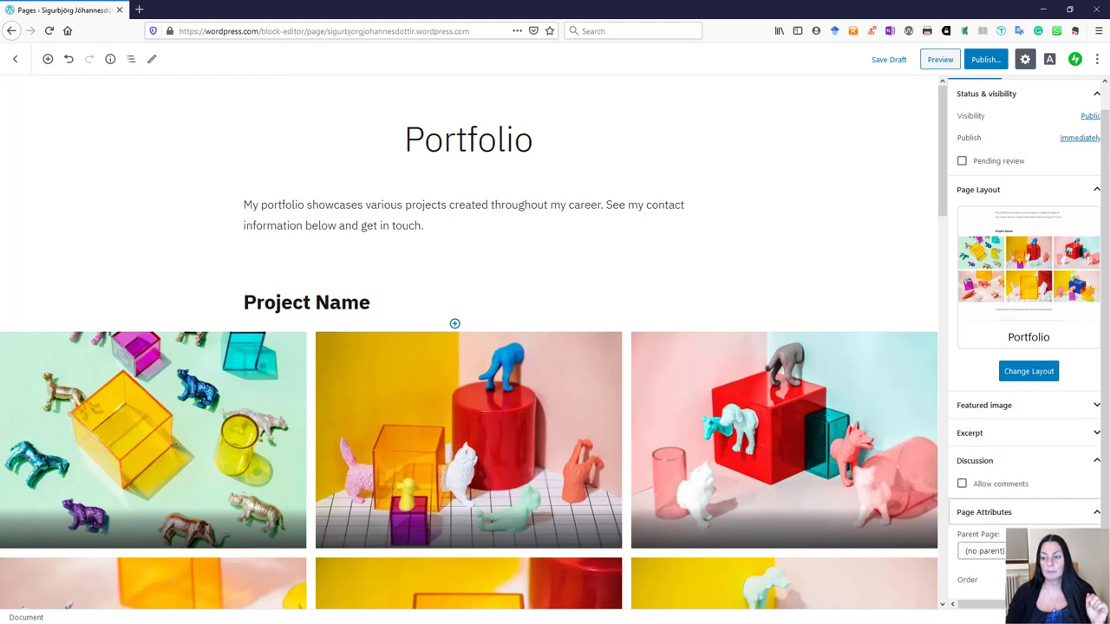
{"action": "left_click", "coordinate": [984, 551]}
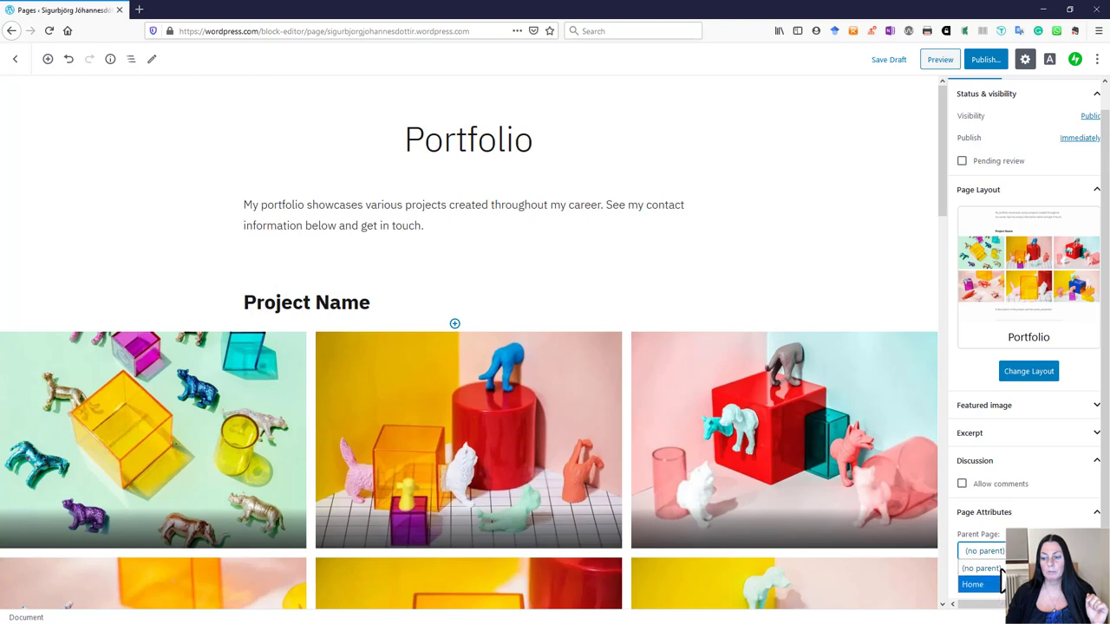
{"action": "left_click", "coordinate": [980, 568]}
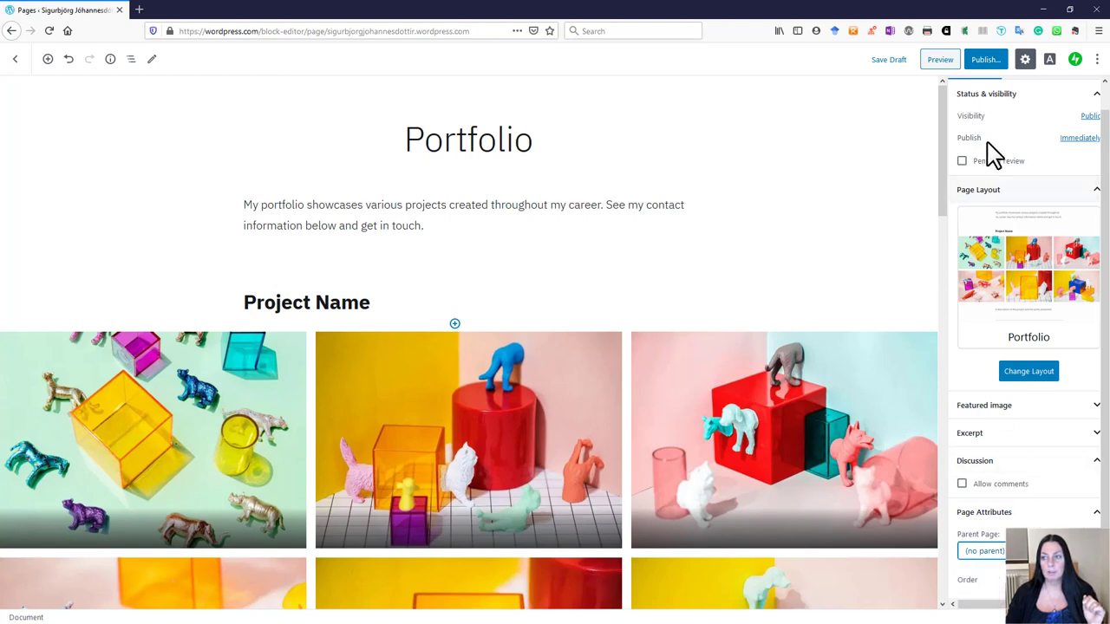
{"action": "scroll", "coordinate": [997, 173], "scroll_direction": "up", "scroll_amount": 2}
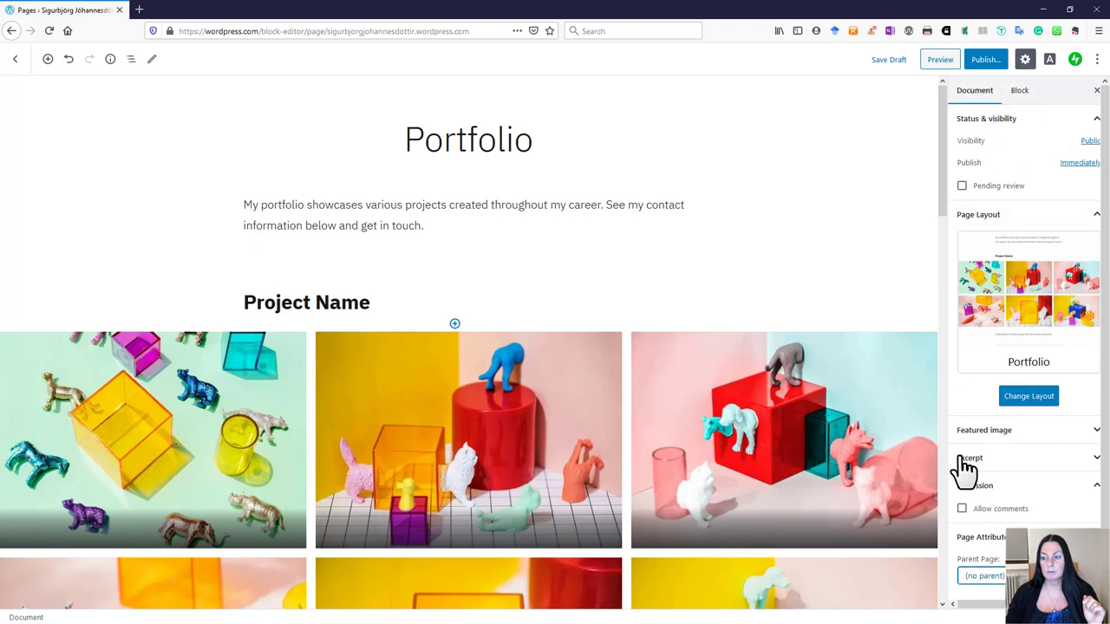
{"action": "scroll", "coordinate": [959, 472], "scroll_direction": "down", "scroll_amount": 1}
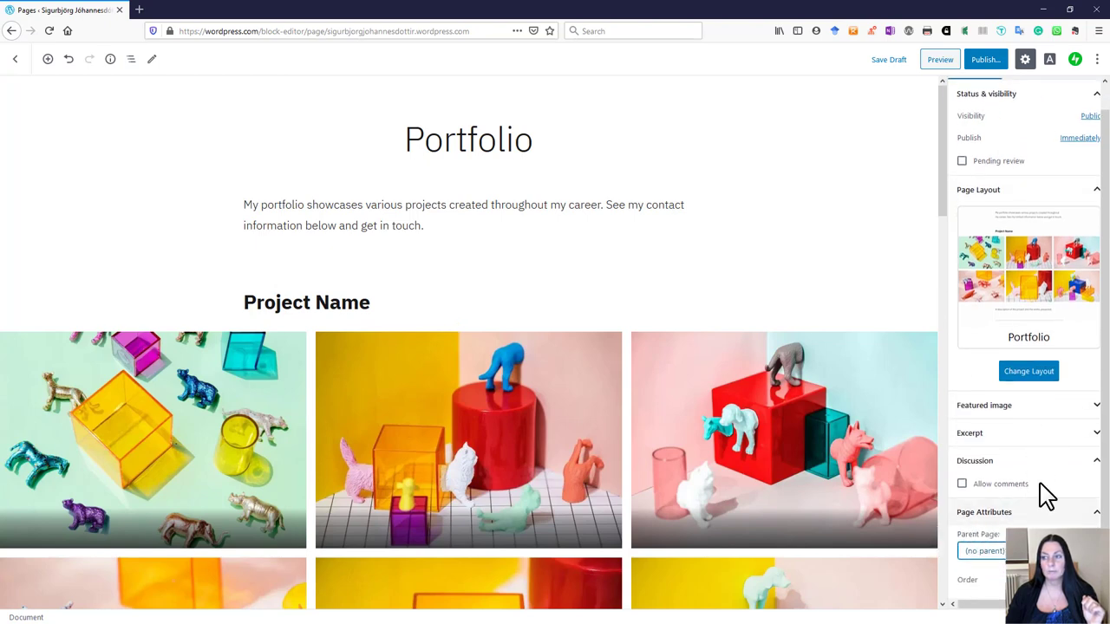
{"action": "scroll", "coordinate": [999, 199], "scroll_direction": "up", "scroll_amount": 1}
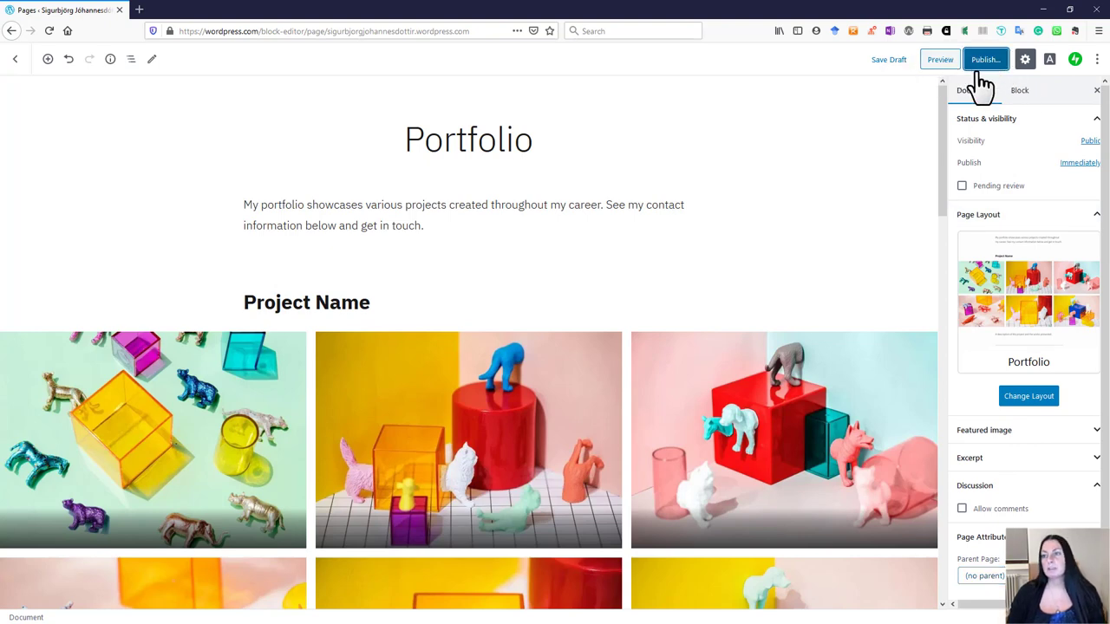
Step: Publish the Portfolio page, check its new address, and return to the Pages list
{"action": "left_click", "coordinate": [985, 61]}
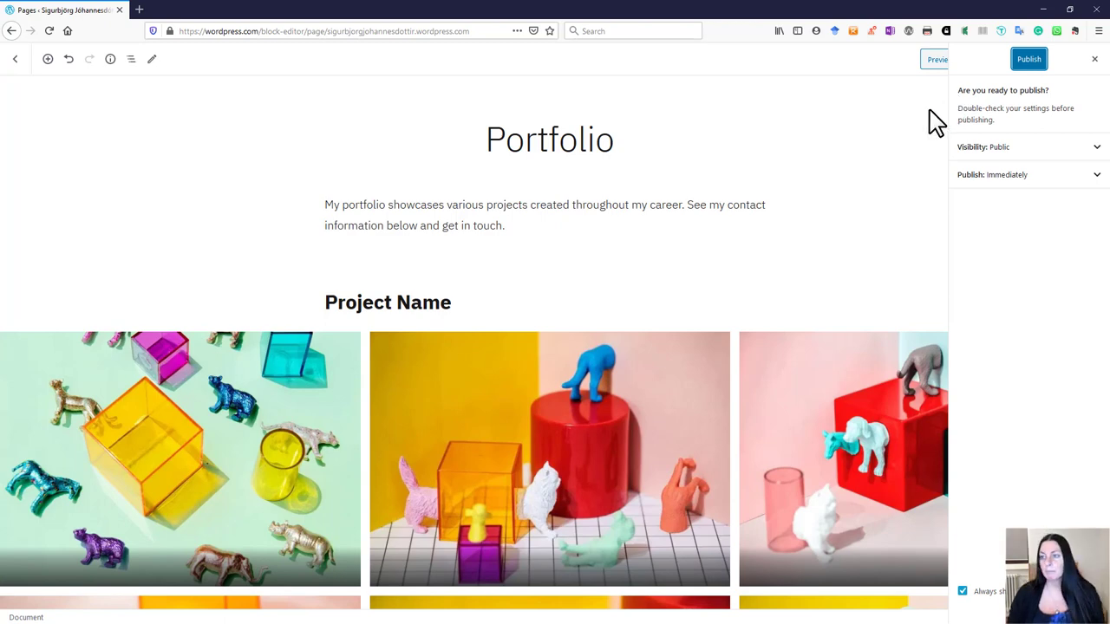
{"action": "left_click", "coordinate": [1024, 61]}
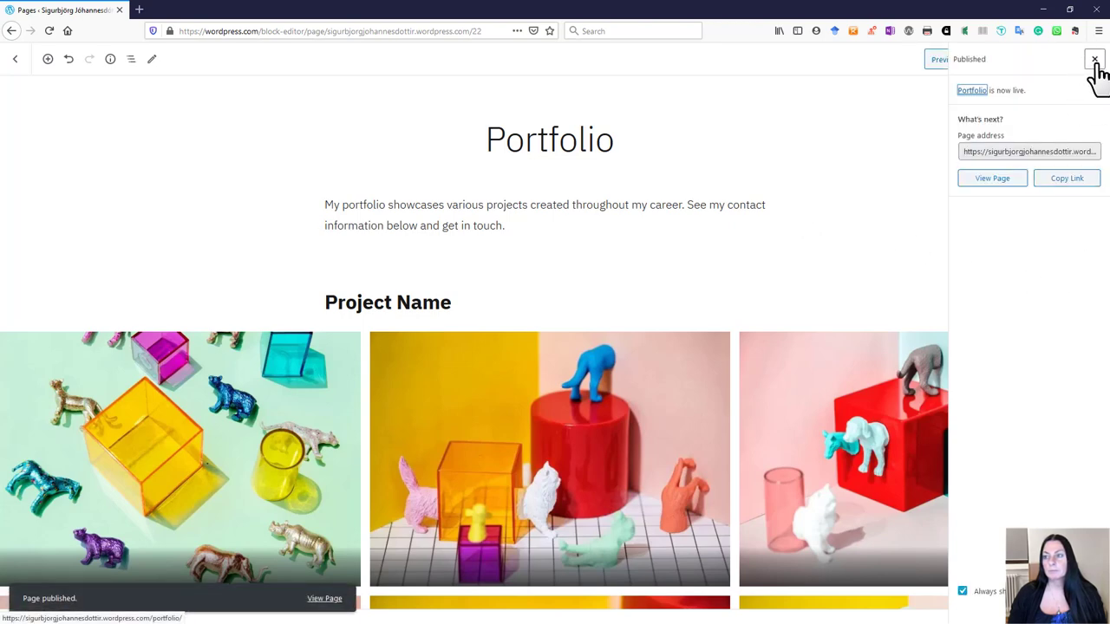
{"action": "left_click", "coordinate": [1028, 149]}
{"action": "left_click", "coordinate": [1056, 149]}
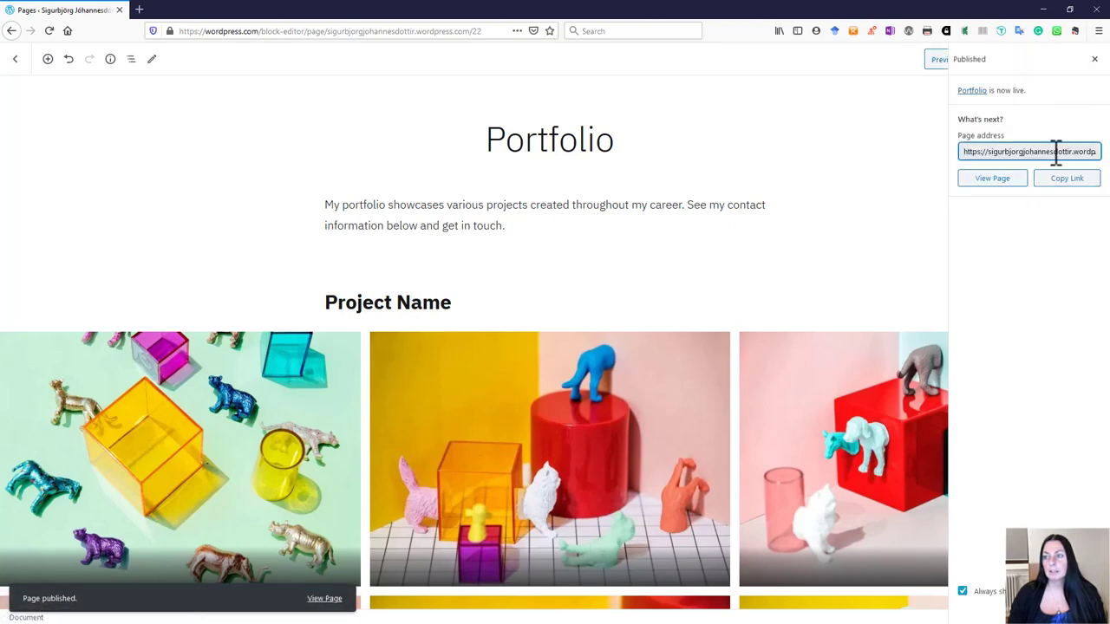
{"action": "left_click_drag", "start_coordinate": [1073, 151], "coordinate": [1101, 151]}
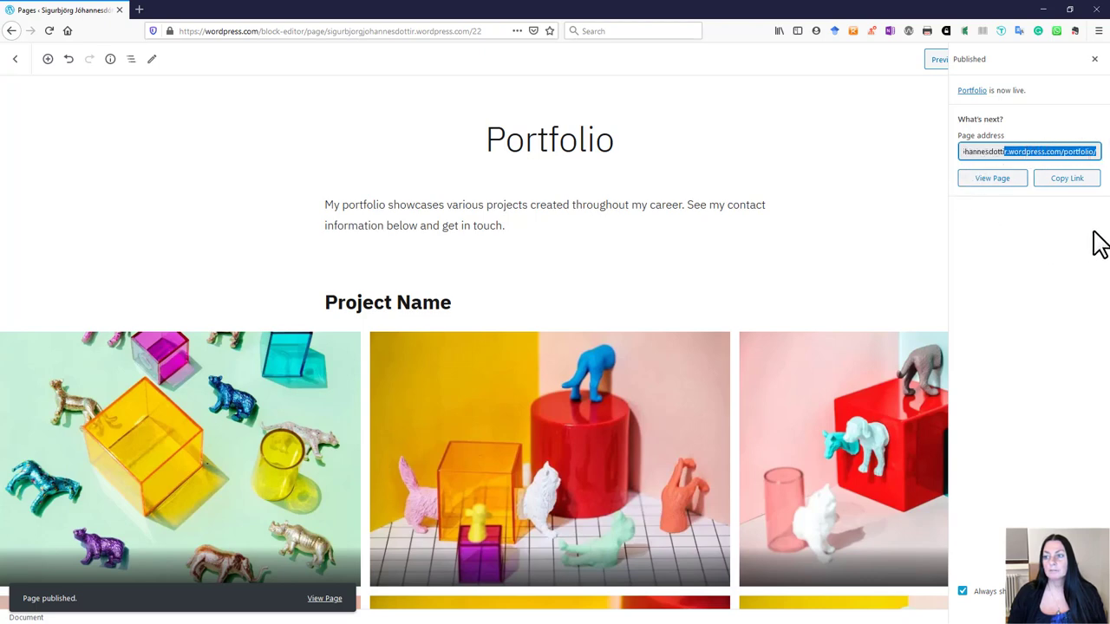
{"action": "left_click", "coordinate": [1094, 63]}
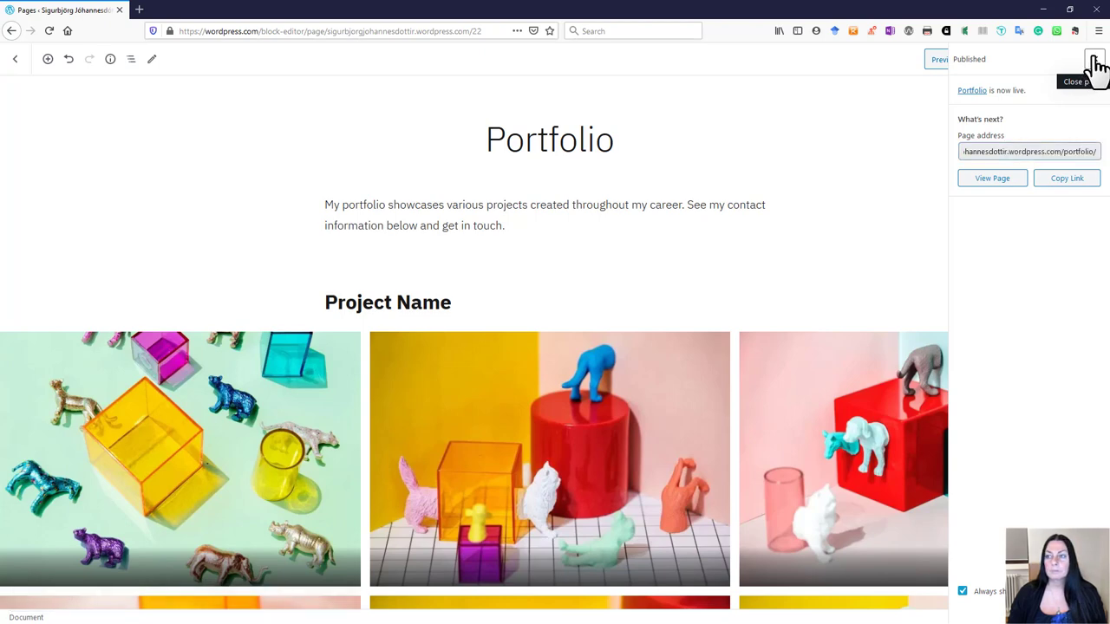
{"action": "left_click", "coordinate": [1094, 62]}
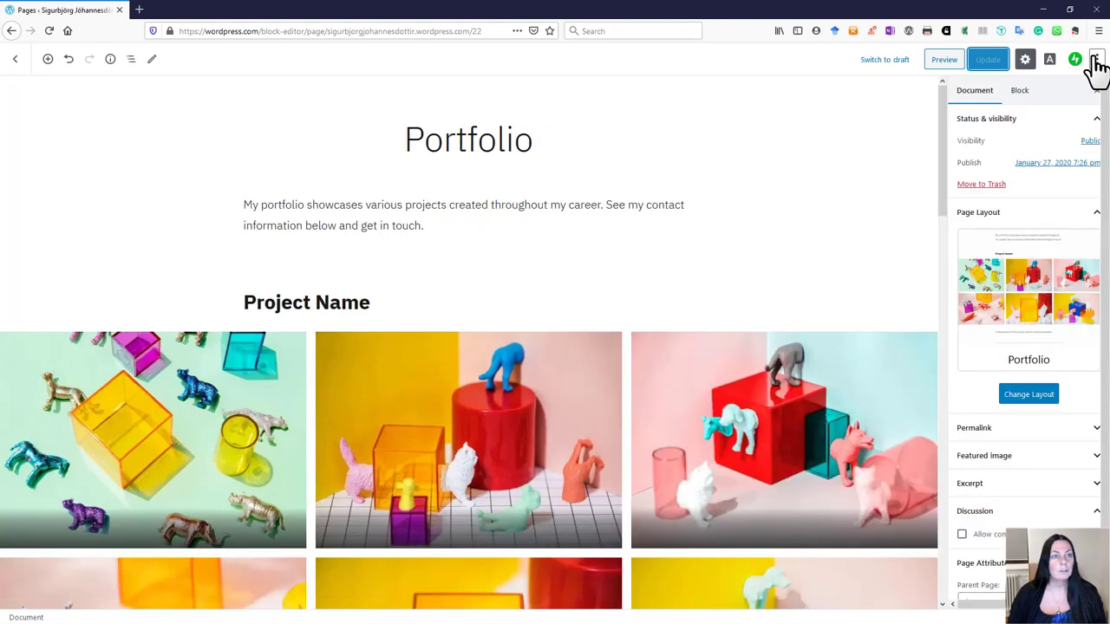
{"action": "left_click", "coordinate": [17, 62]}
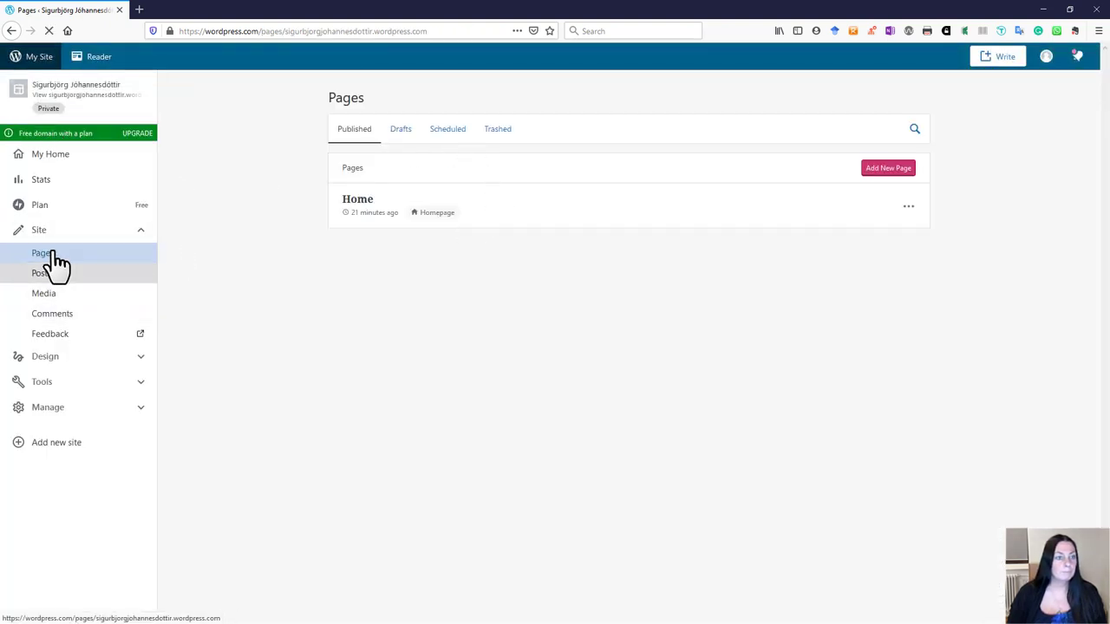
Step: Refresh Pages to show Portfolio, then add a new page using the About layout
{"action": "left_click", "coordinate": [47, 254]}
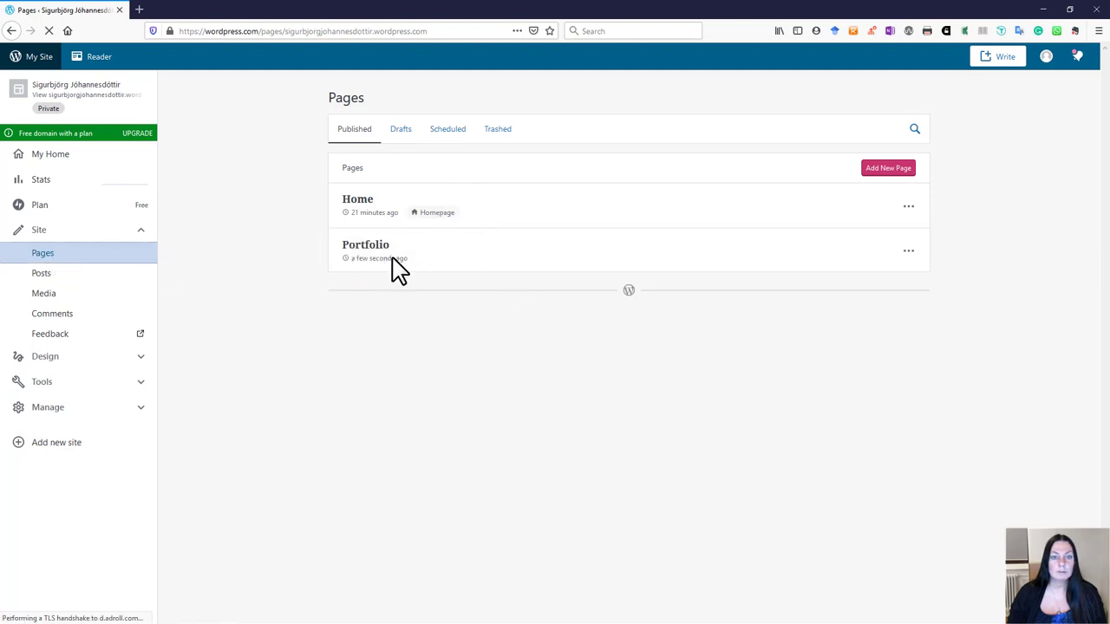
{"action": "left_click", "coordinate": [890, 170]}
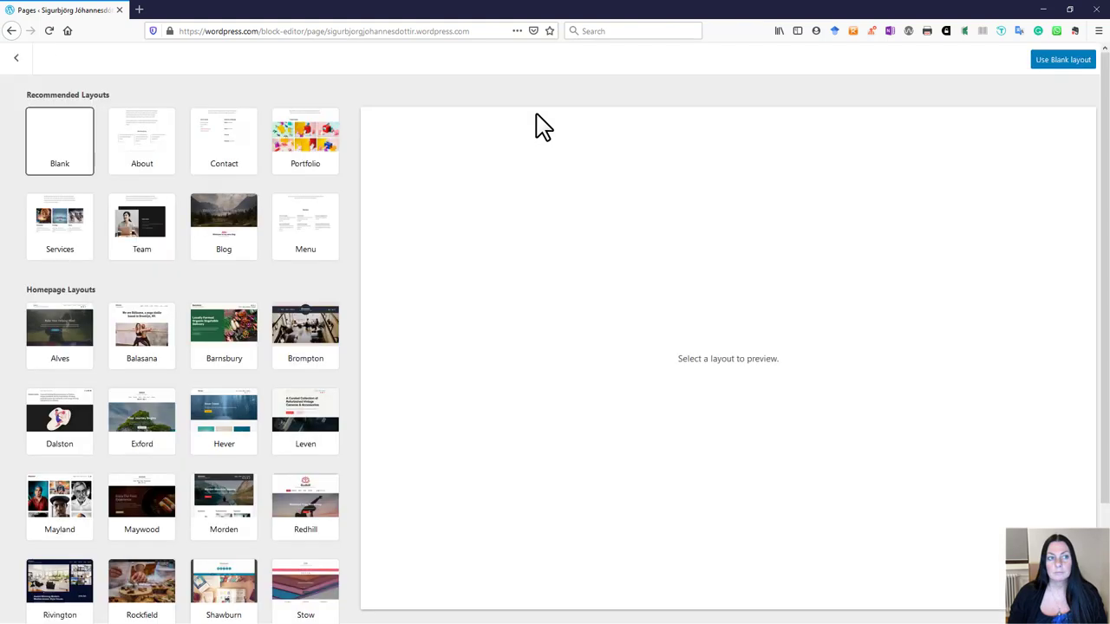
{"action": "left_click", "coordinate": [147, 154]}
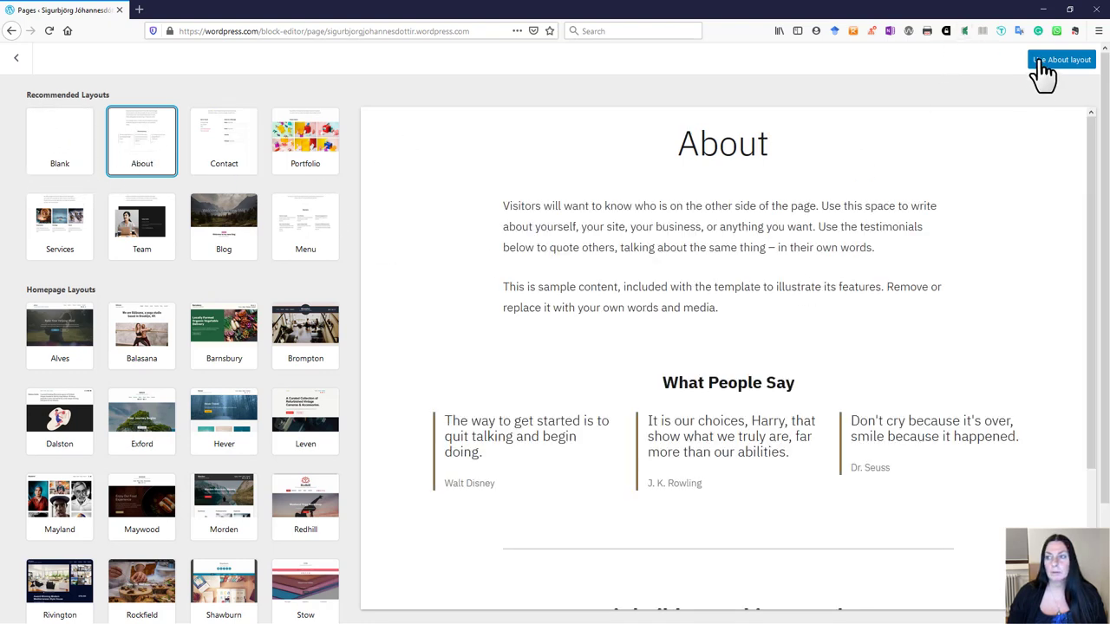
{"action": "left_click", "coordinate": [1059, 60]}
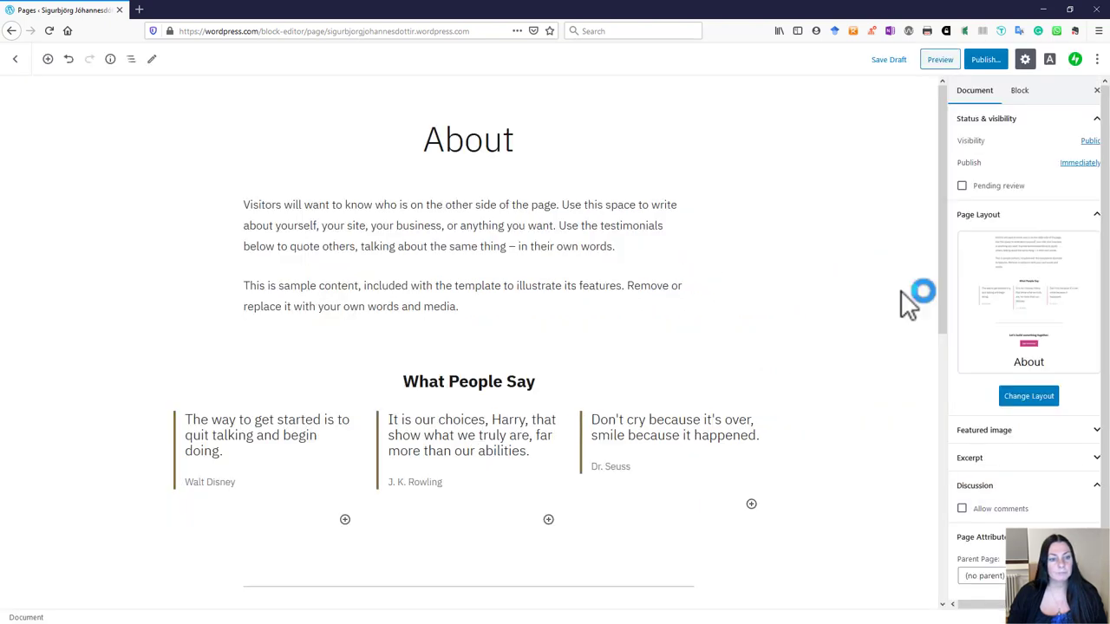
Step: Review the About page, publish it, and go back to Pages listing Home, Portfolio and About
{"action": "scroll", "coordinate": [1031, 477], "scroll_direction": "down", "scroll_amount": 1}
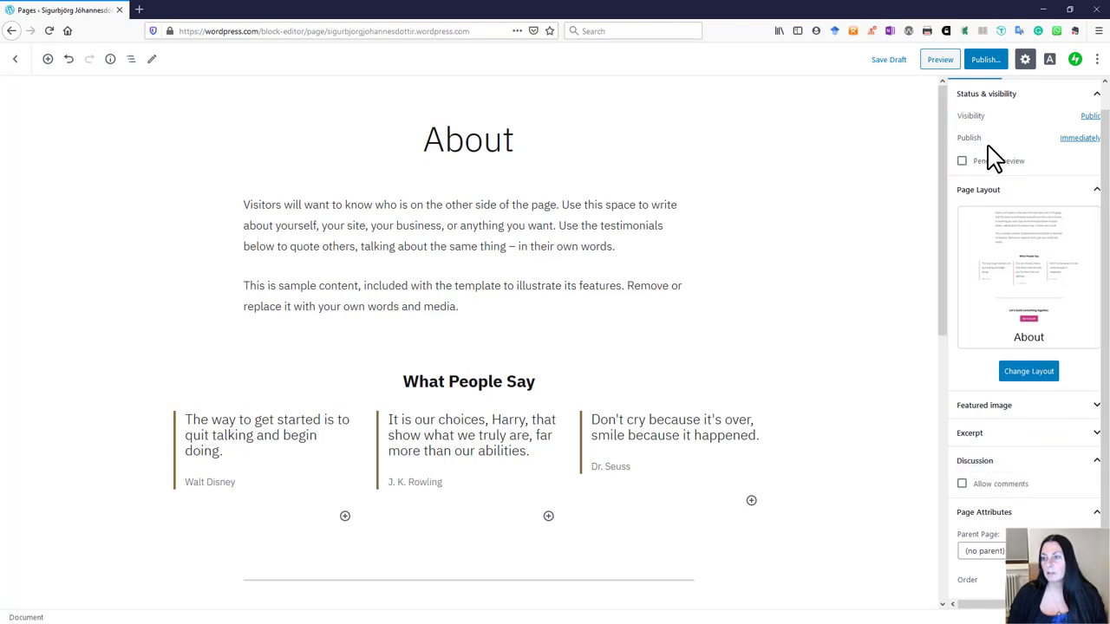
{"action": "scroll", "coordinate": [995, 158], "scroll_direction": "up", "scroll_amount": 1}
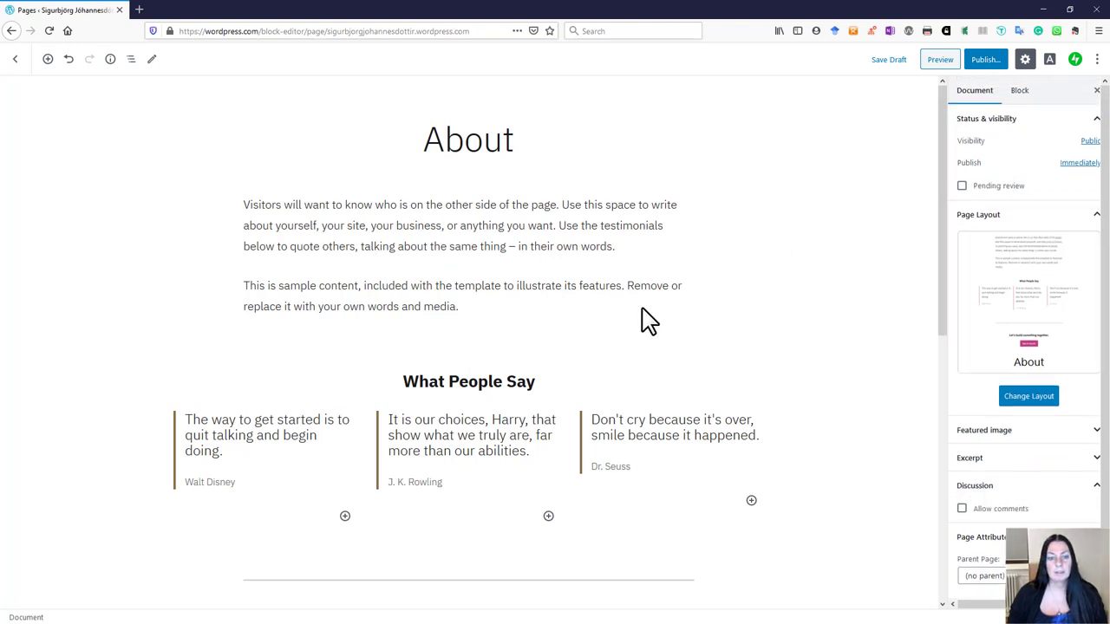
{"action": "left_click", "coordinate": [985, 60]}
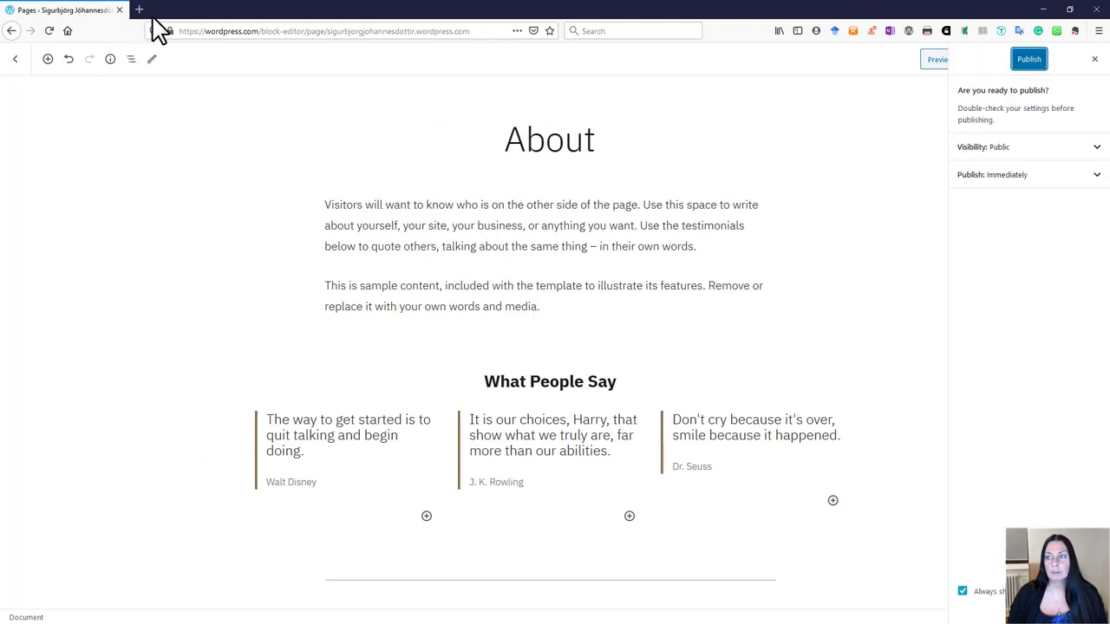
{"action": "left_click", "coordinate": [1029, 61]}
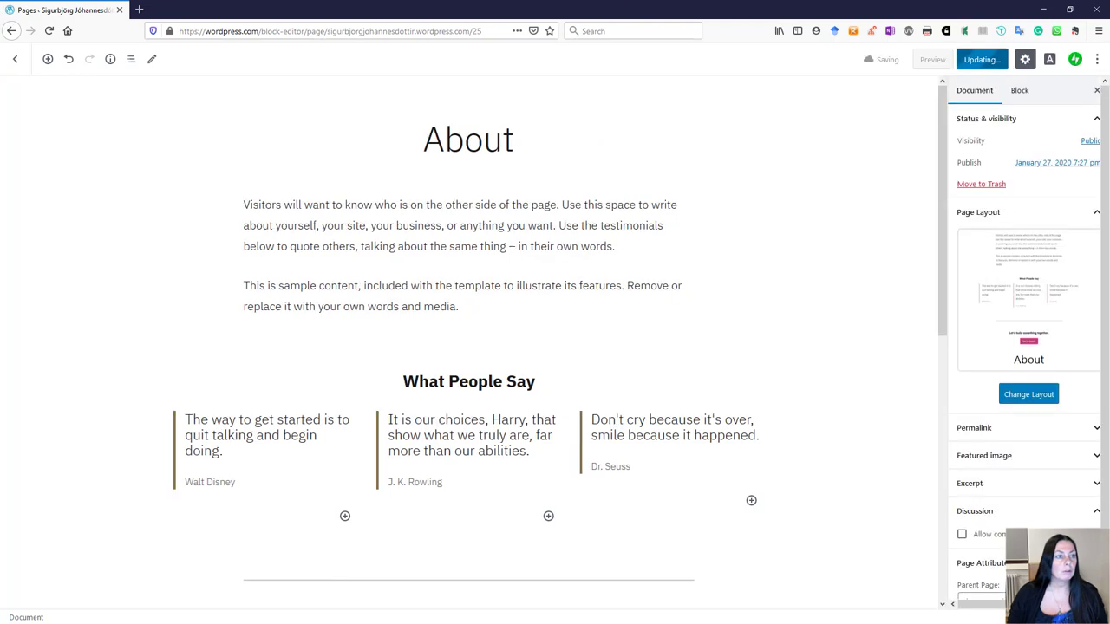
{"action": "left_click", "coordinate": [18, 69]}
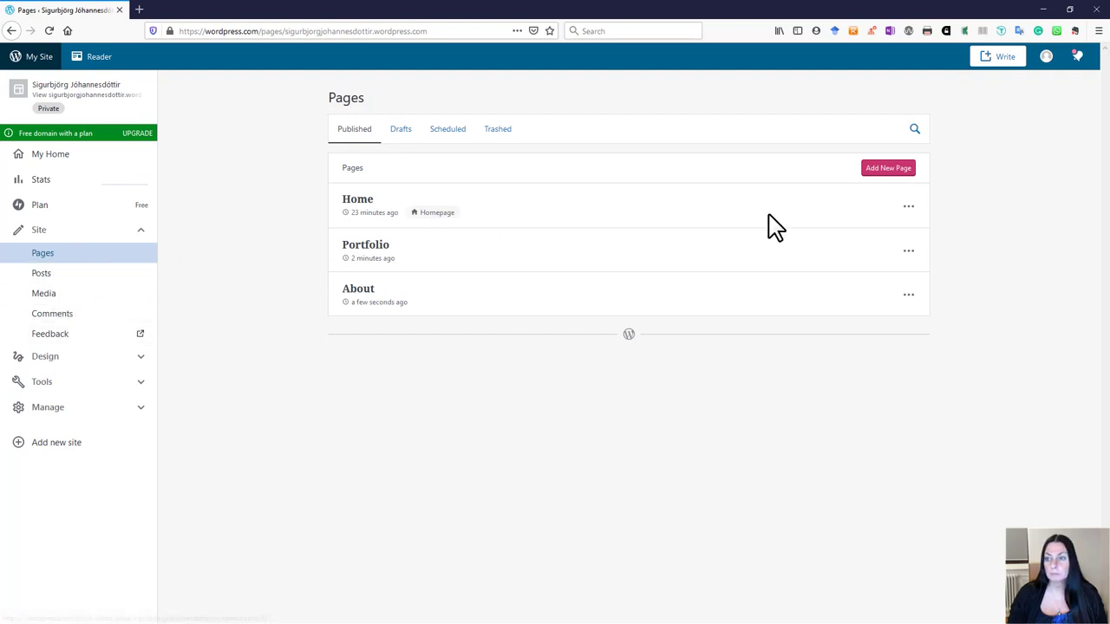
Step: Start a new blank page and give it the title 'Blogg'
{"action": "left_click", "coordinate": [884, 170]}
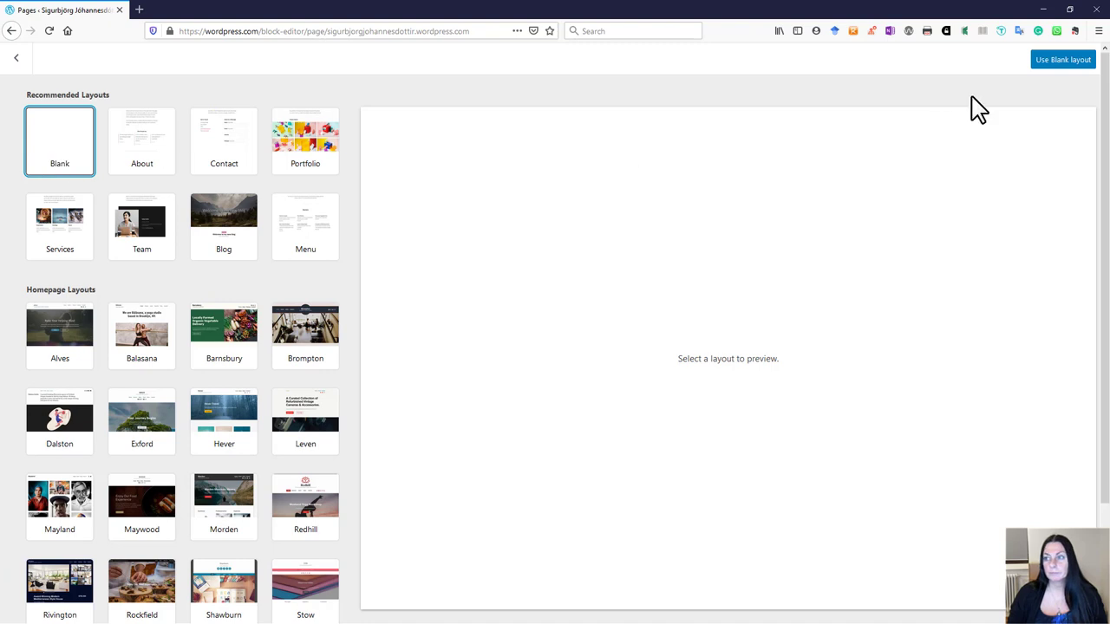
{"action": "left_click", "coordinate": [1040, 63]}
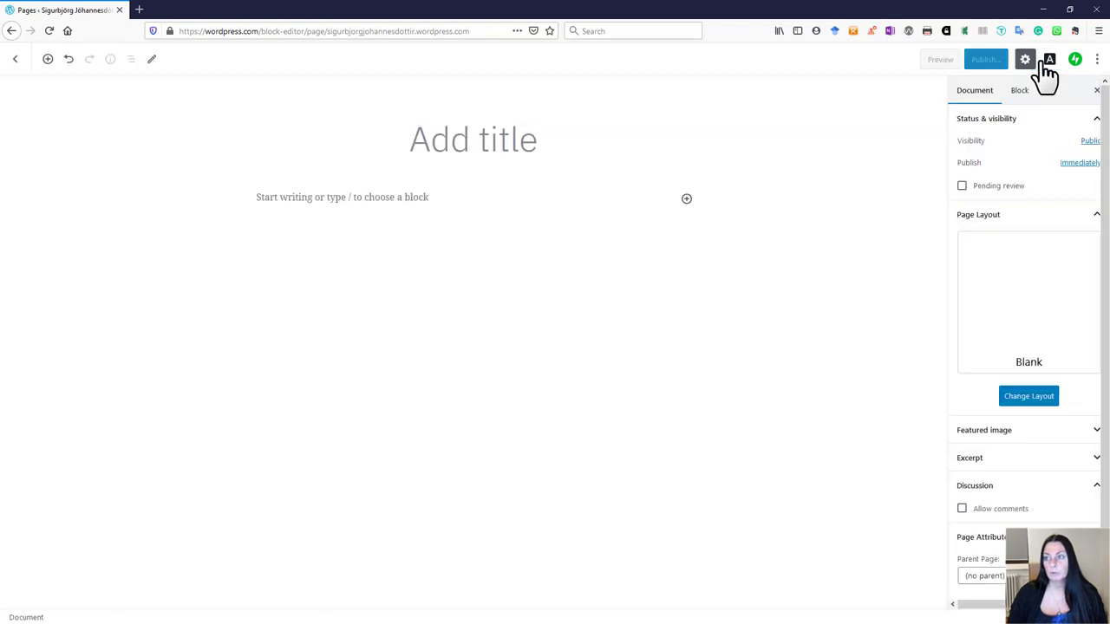
{"action": "left_click", "coordinate": [508, 137]}
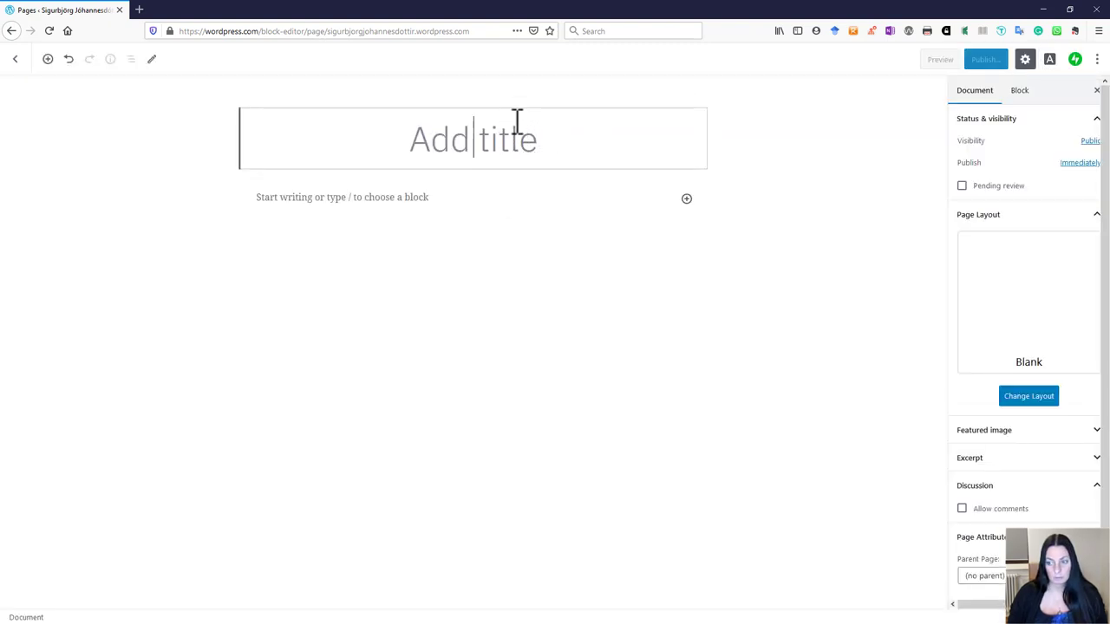
{"action": "left_click", "coordinate": [606, 199]}
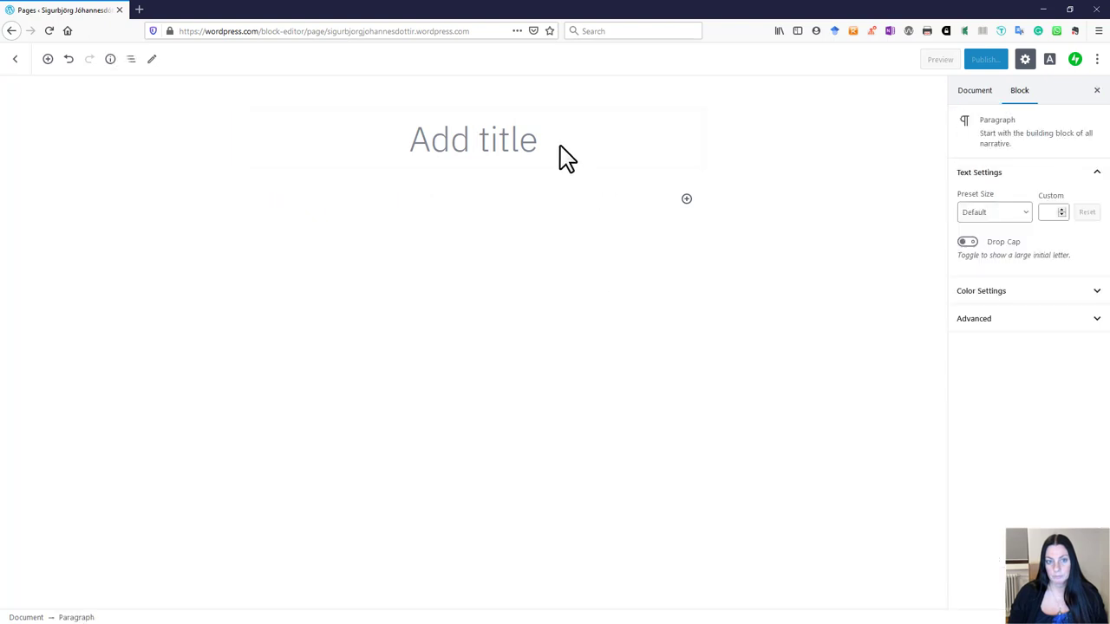
{"action": "left_click", "coordinate": [563, 144]}
{"action": "type", "text": "Bæpg"}
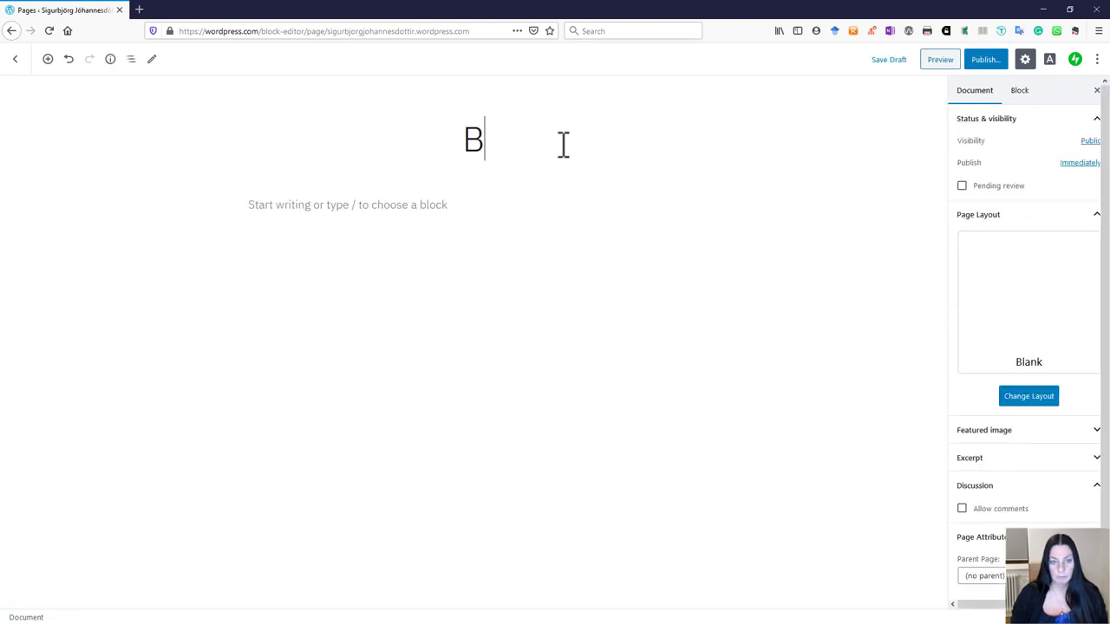
{"action": "key", "text": "BackSpace"}
{"action": "key", "text": "BackSpace"}
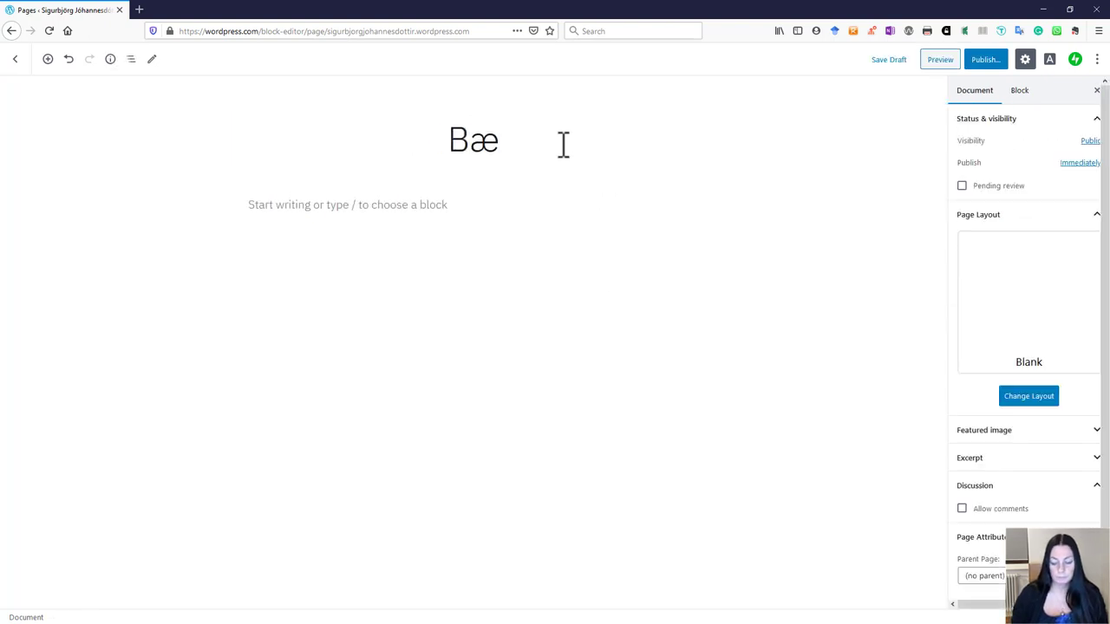
{"action": "key", "text": "BackSpace"}
{"action": "type", "text": "logg"}
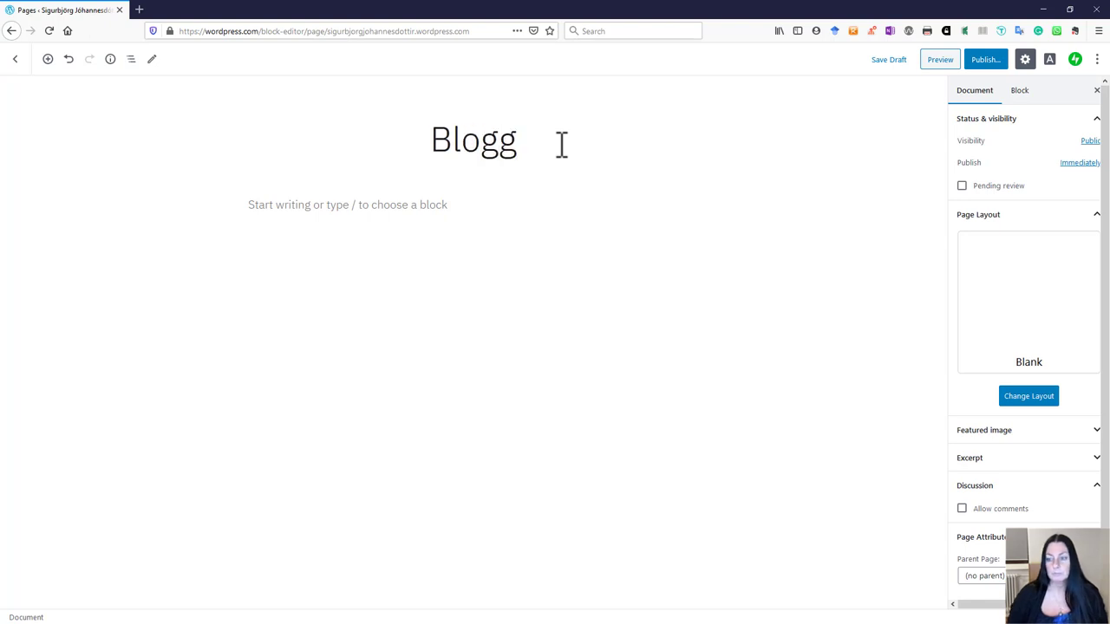
{"action": "key", "text": "Return"}
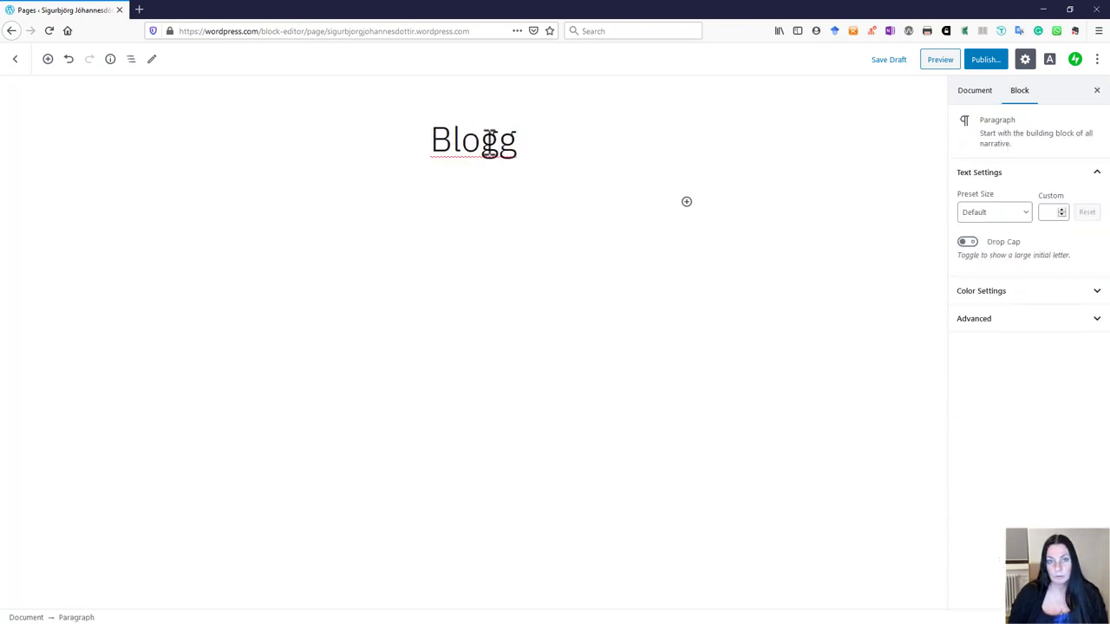
Step: Publish the Blogg page
{"action": "left_click", "coordinate": [489, 143]}
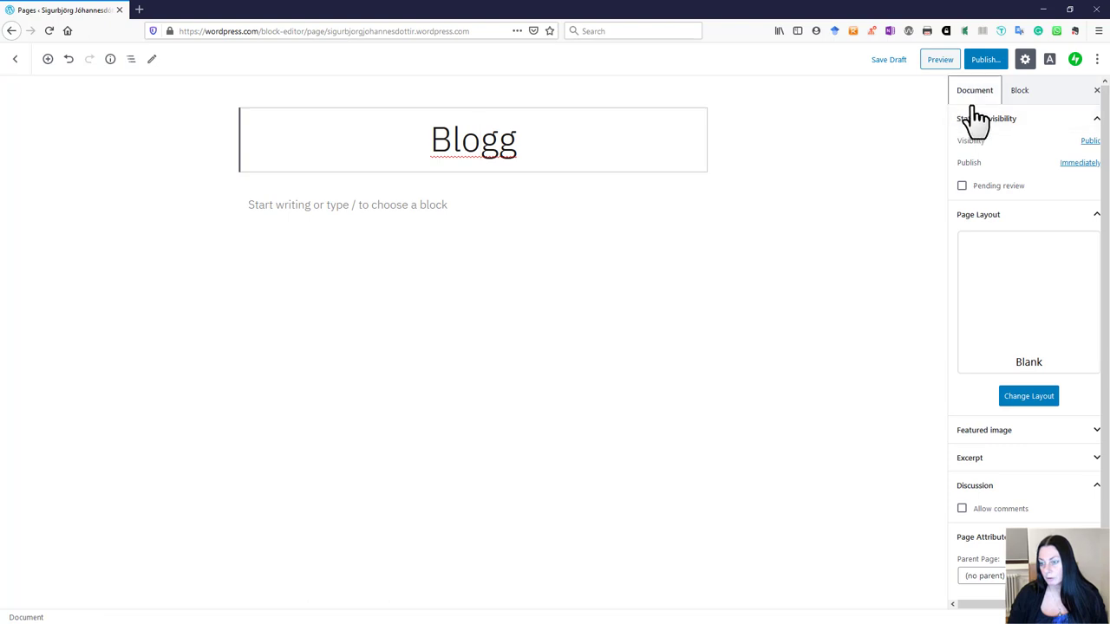
{"action": "scroll", "coordinate": [1023, 346], "scroll_direction": "down", "scroll_amount": 1}
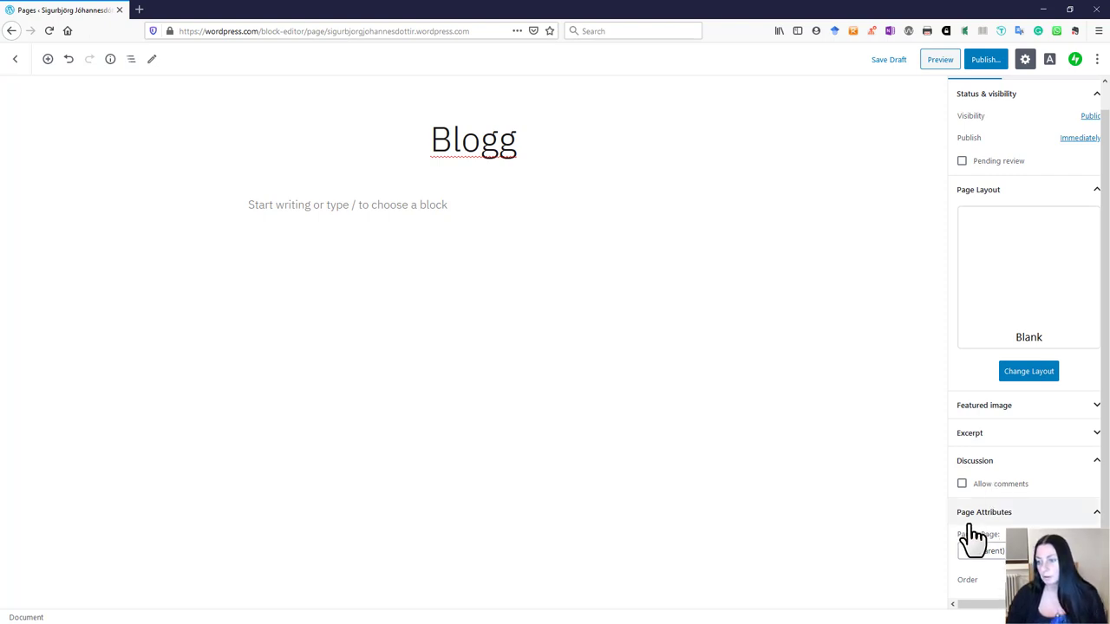
{"action": "scroll", "coordinate": [963, 318], "scroll_direction": "up", "scroll_amount": 1}
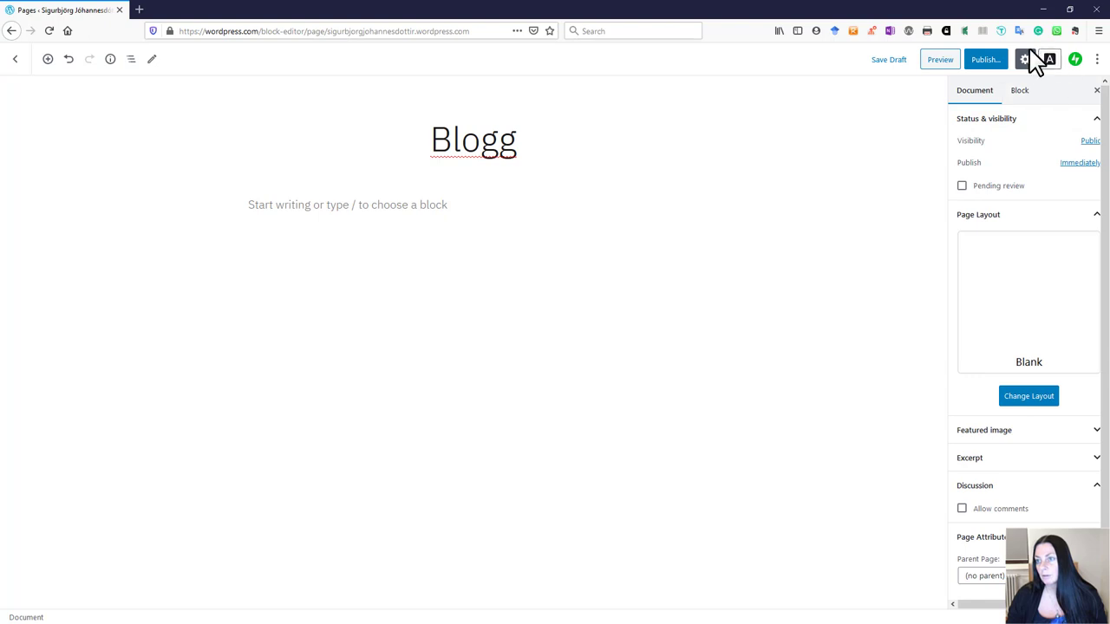
{"action": "left_click", "coordinate": [982, 61]}
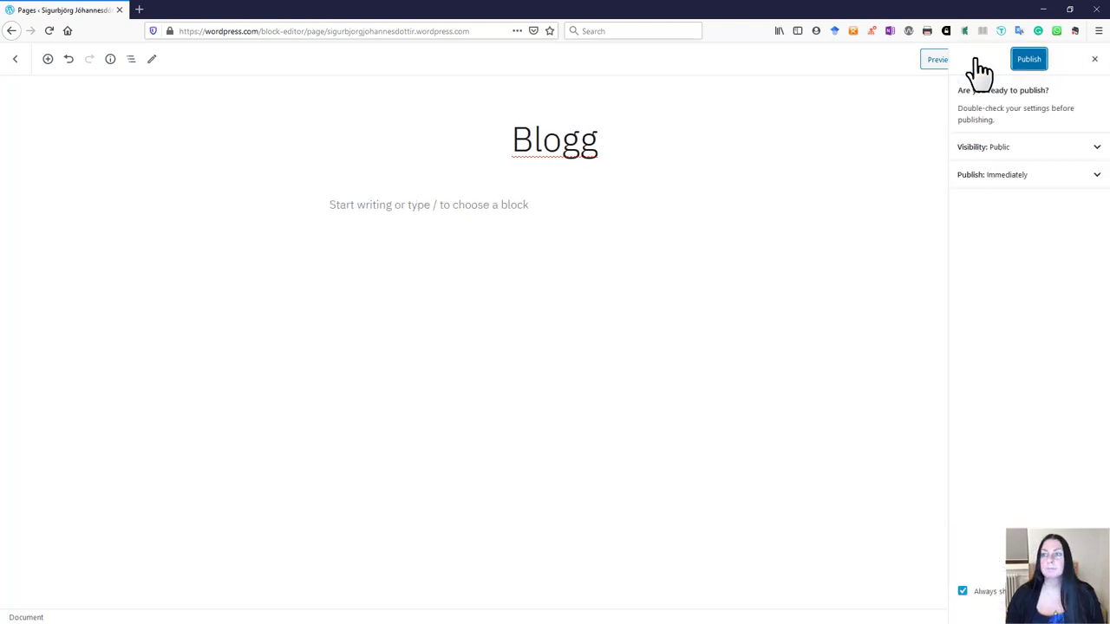
{"action": "left_click", "coordinate": [1025, 59]}
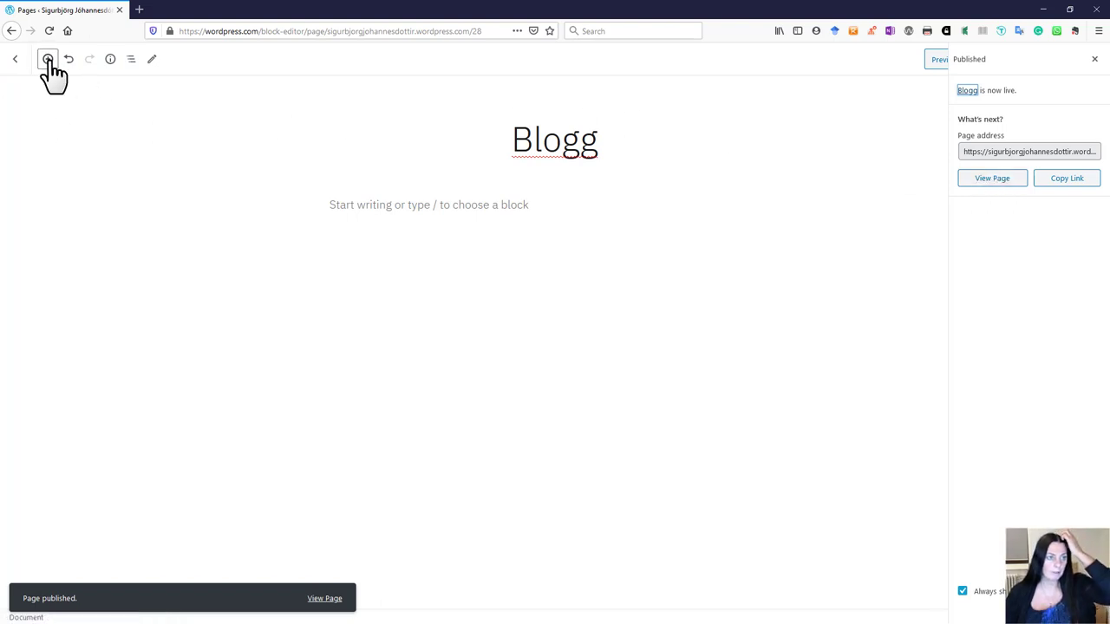
Step: Go from the published page to the Posts list and open a new blank post
{"action": "left_click", "coordinate": [16, 61]}
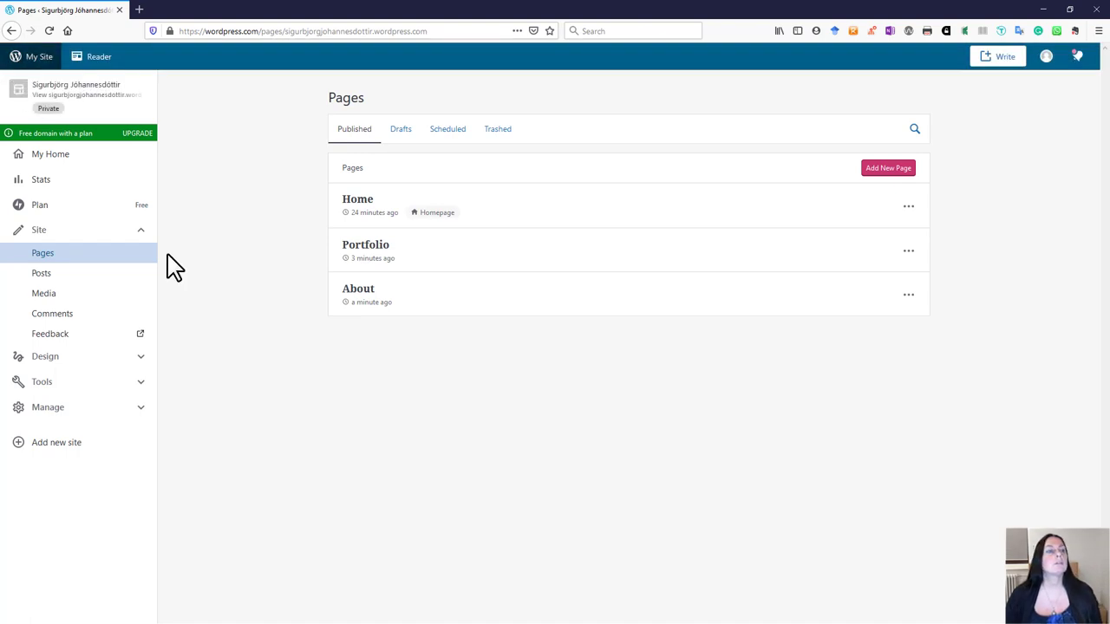
{"action": "left_click", "coordinate": [50, 272]}
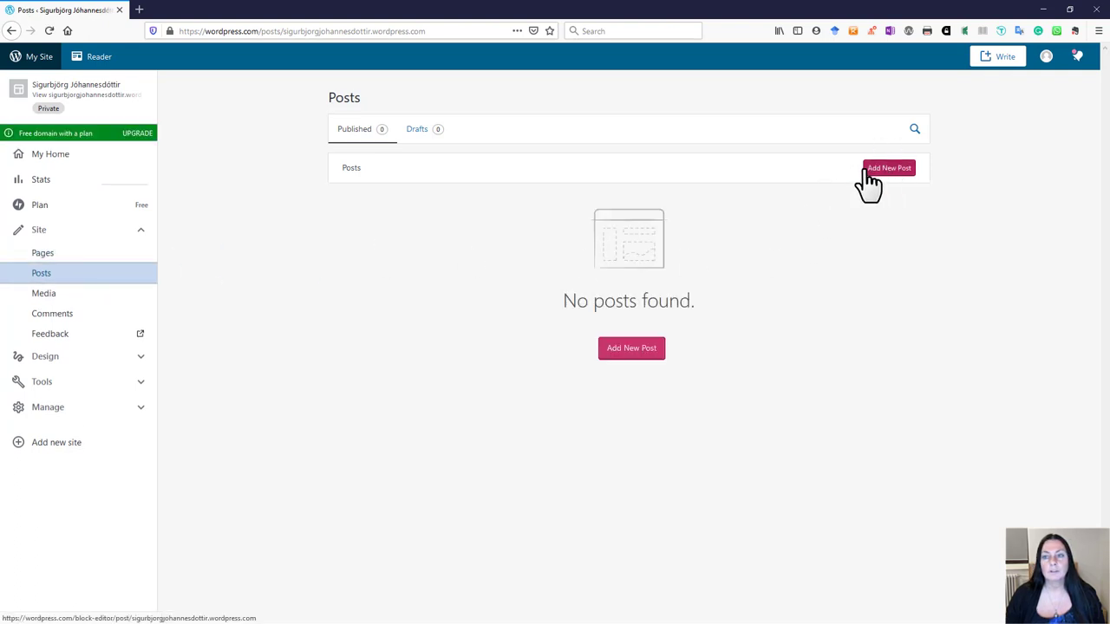
{"action": "left_click", "coordinate": [893, 170]}
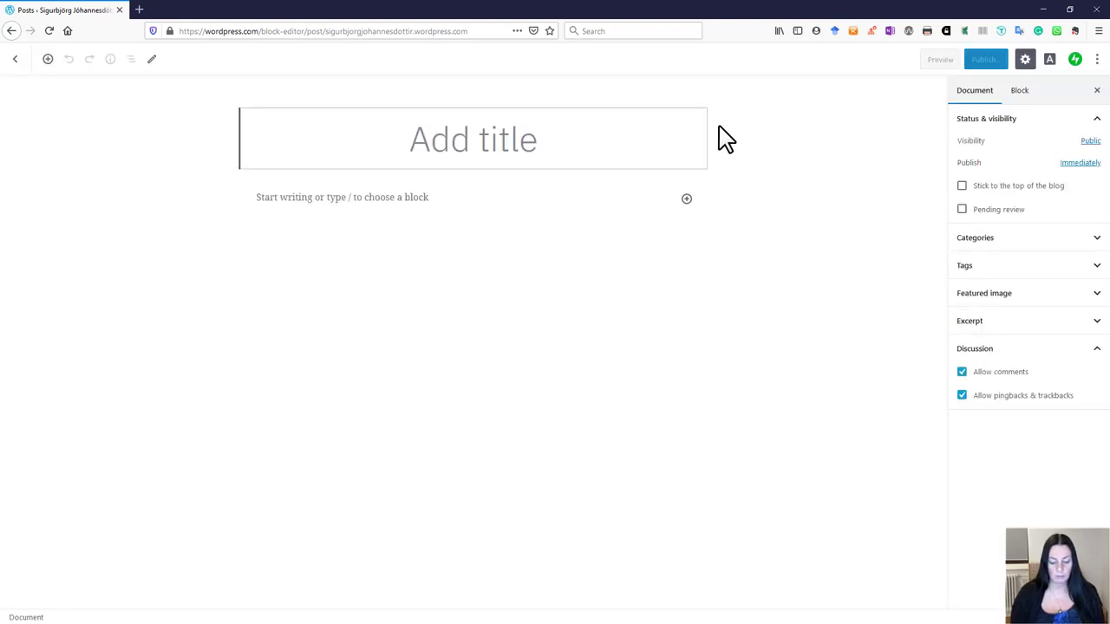
Step: Title the post 'Fyrsta WP síðan mín' and start its body paragraph
{"action": "type", "text": "Blo"}
{"action": "key", "text": "BackSpace"}
{"action": "key", "text": "BackSpace"}
{"action": "key", "text": "BackSpace"}
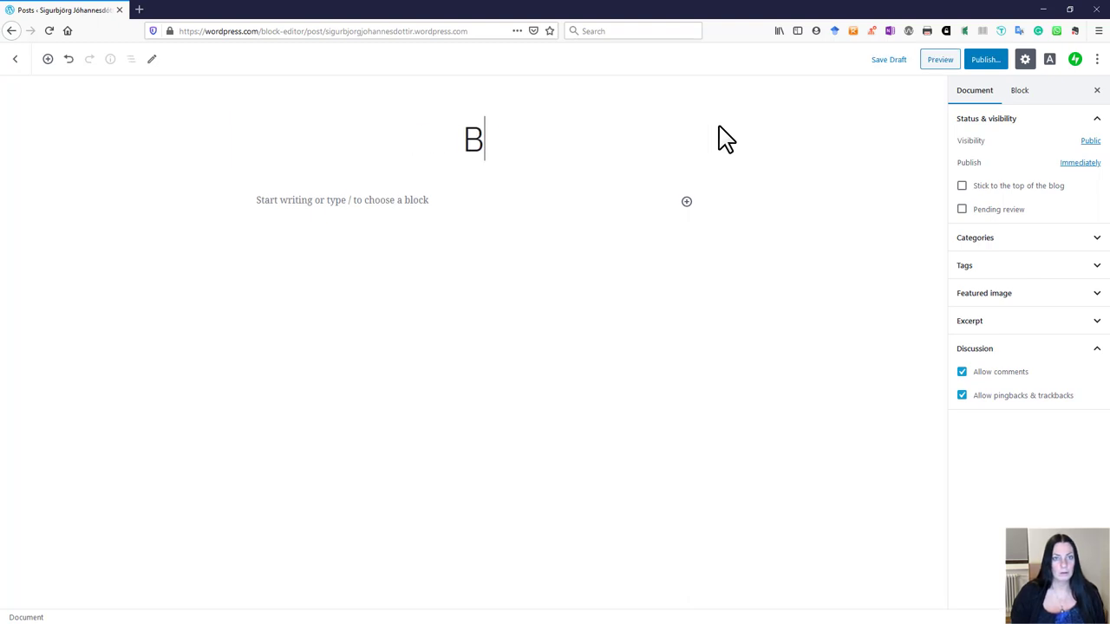
{"action": "type", "text": "Fyrsta w"}
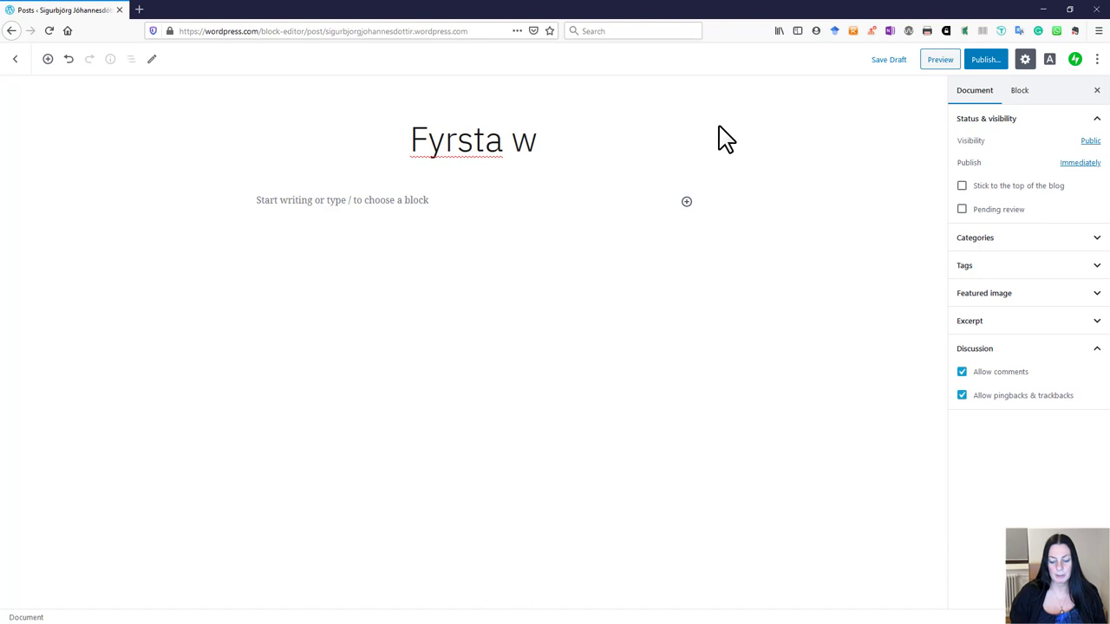
{"action": "key", "text": "BackSpace"}
{"action": "type", "text": "WP"}
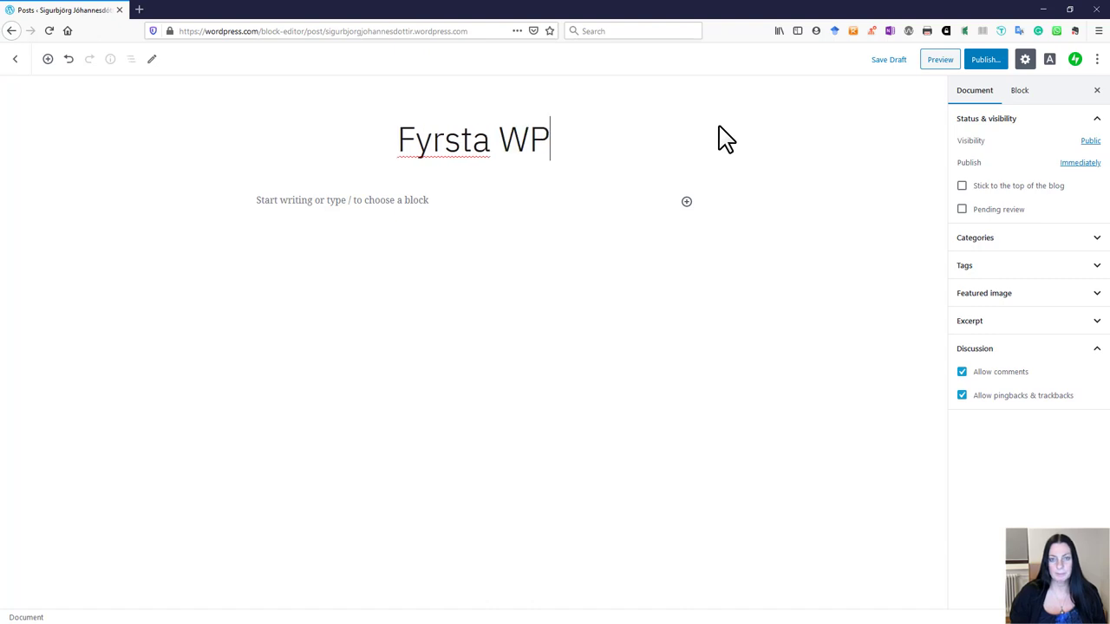
{"action": "type", "text": " síðan mín"}
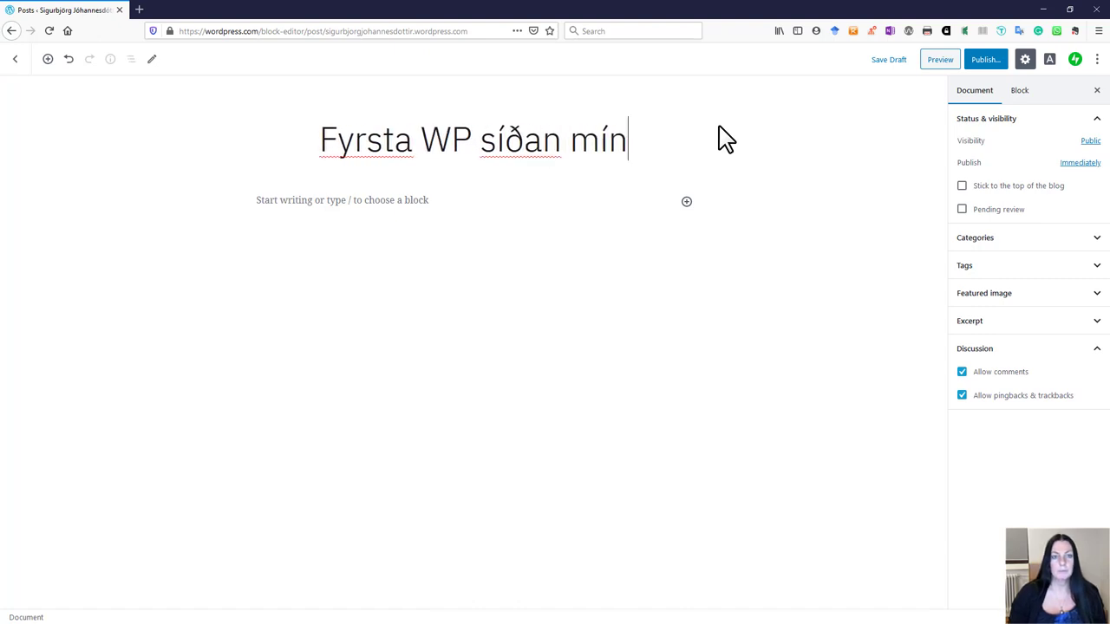
{"action": "left_click", "coordinate": [390, 206]}
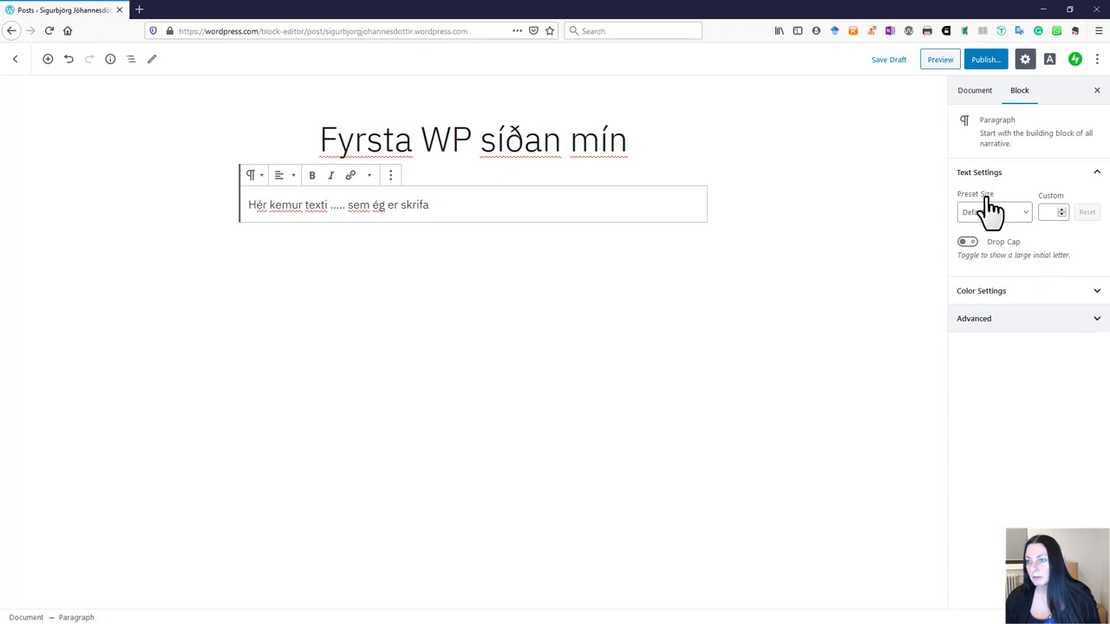
Step: Turn off comments and pingbacks/trackbacks in the post's Document settings
{"action": "left_click", "coordinate": [985, 104]}
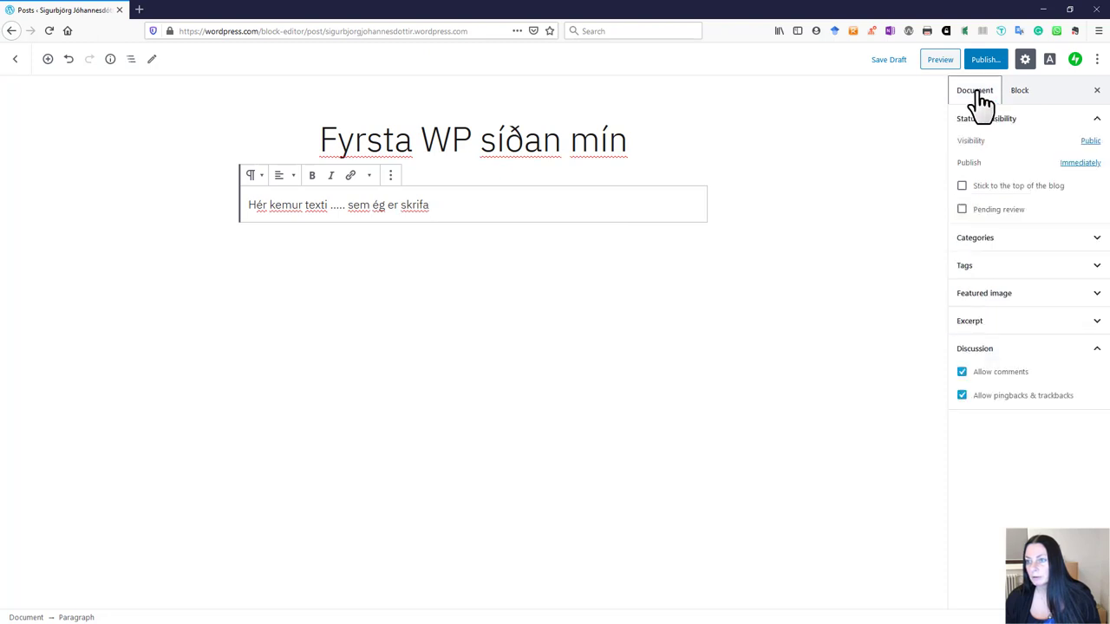
{"action": "left_click", "coordinate": [1095, 295]}
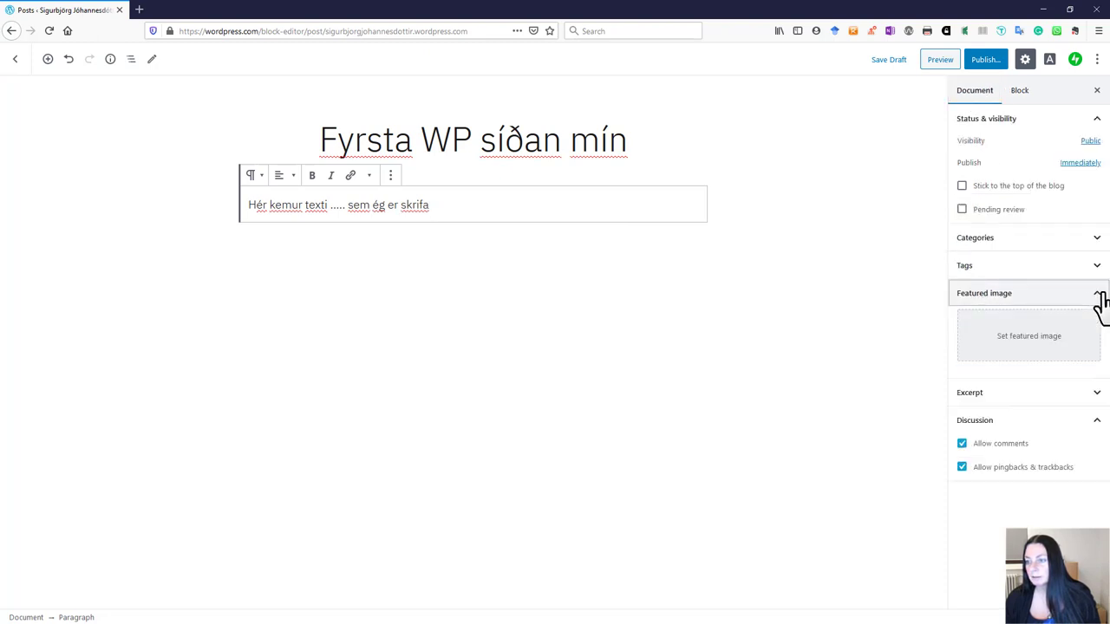
{"action": "left_click", "coordinate": [962, 444]}
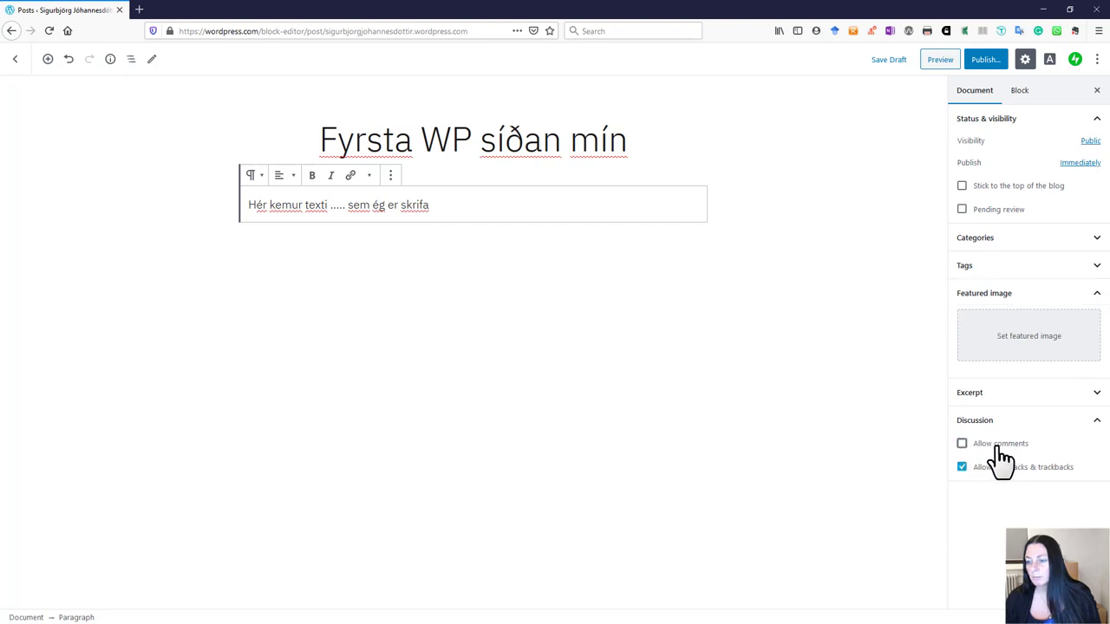
{"action": "left_click", "coordinate": [962, 468]}
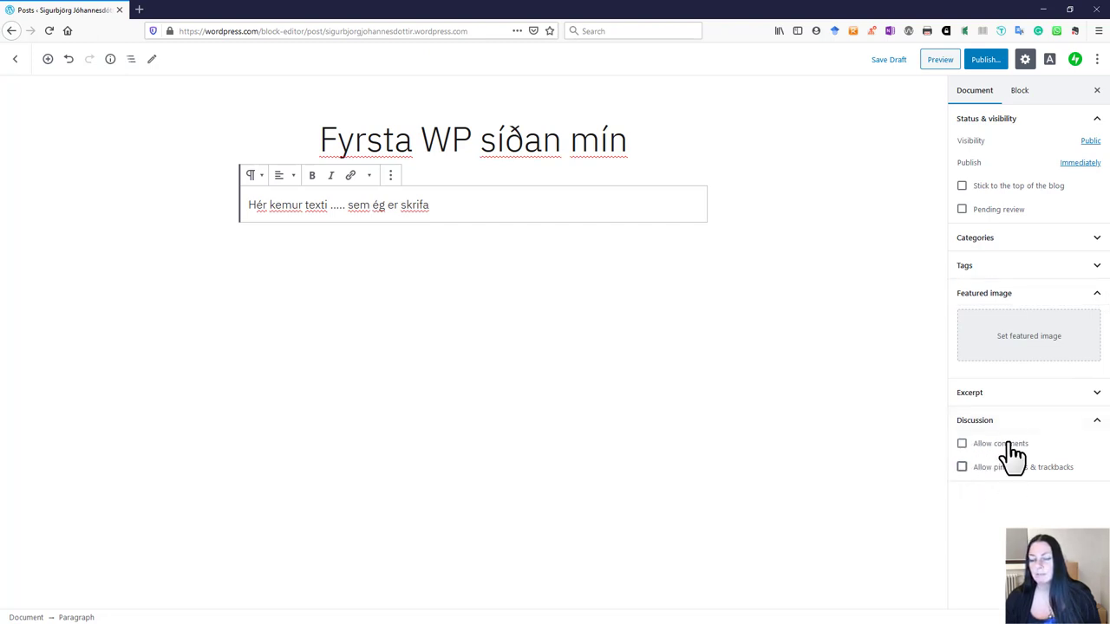
Step: Upload the hrafnar_2 photo from Pictures and set it as the post's featured image
{"action": "left_click", "coordinate": [1020, 351]}
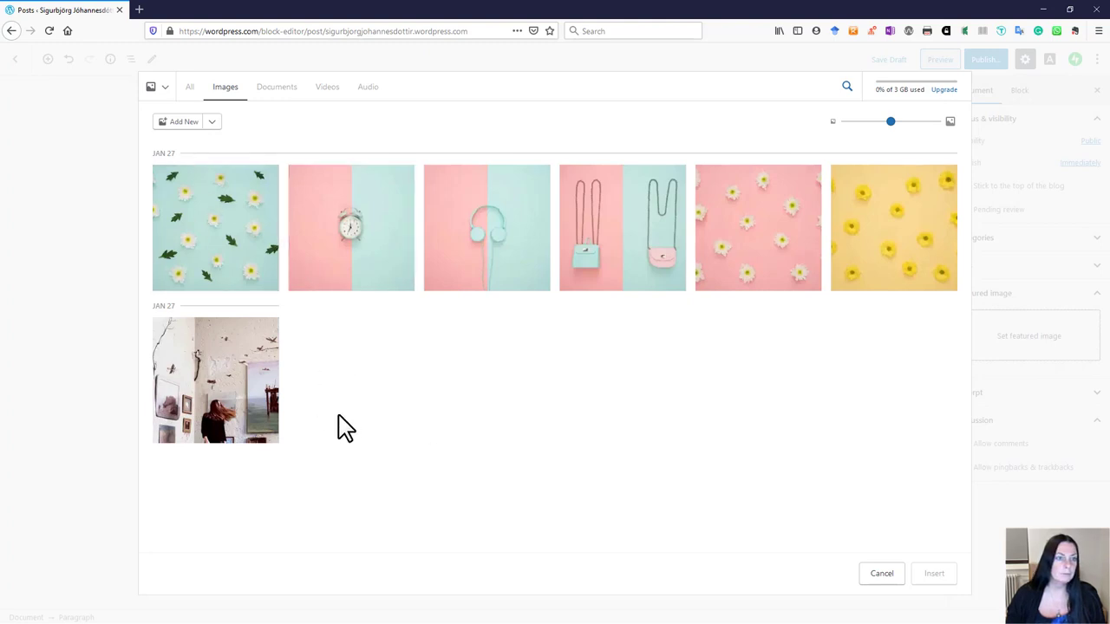
{"action": "left_click", "coordinate": [183, 123]}
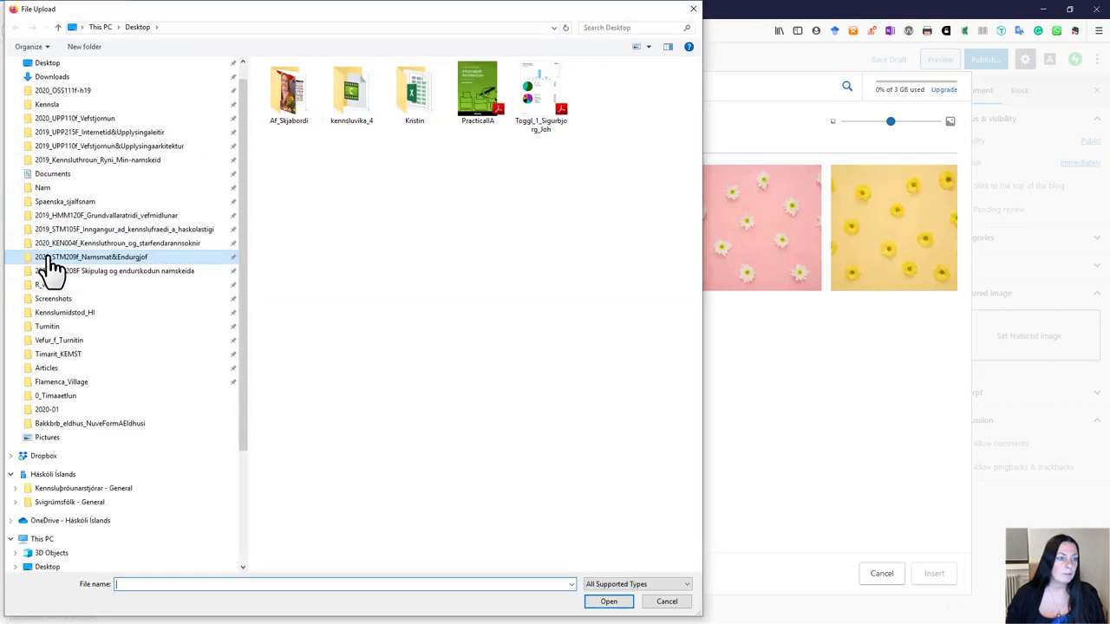
{"action": "left_click", "coordinate": [52, 258]}
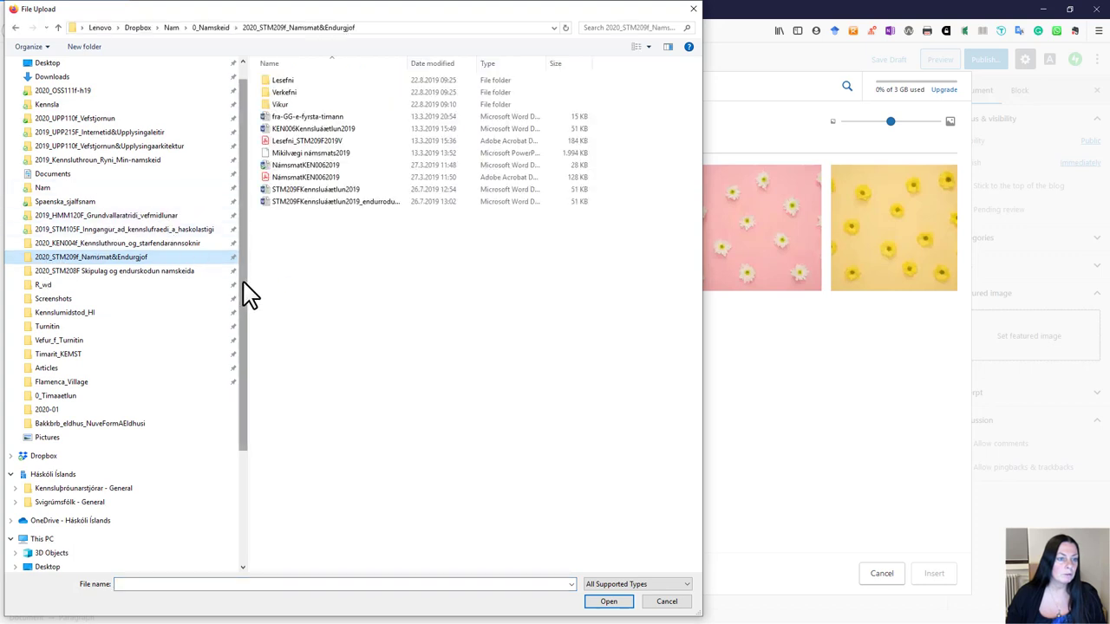
{"action": "left_click_drag", "start_coordinate": [242, 292], "coordinate": [241, 473]}
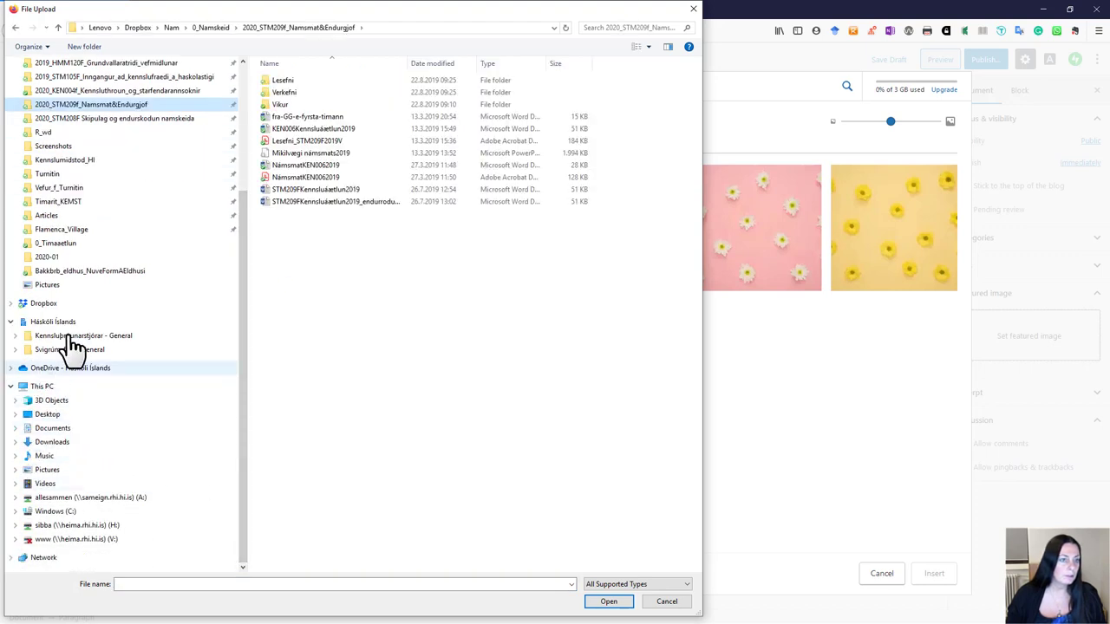
{"action": "left_click_drag", "start_coordinate": [241, 282], "coordinate": [248, 136]}
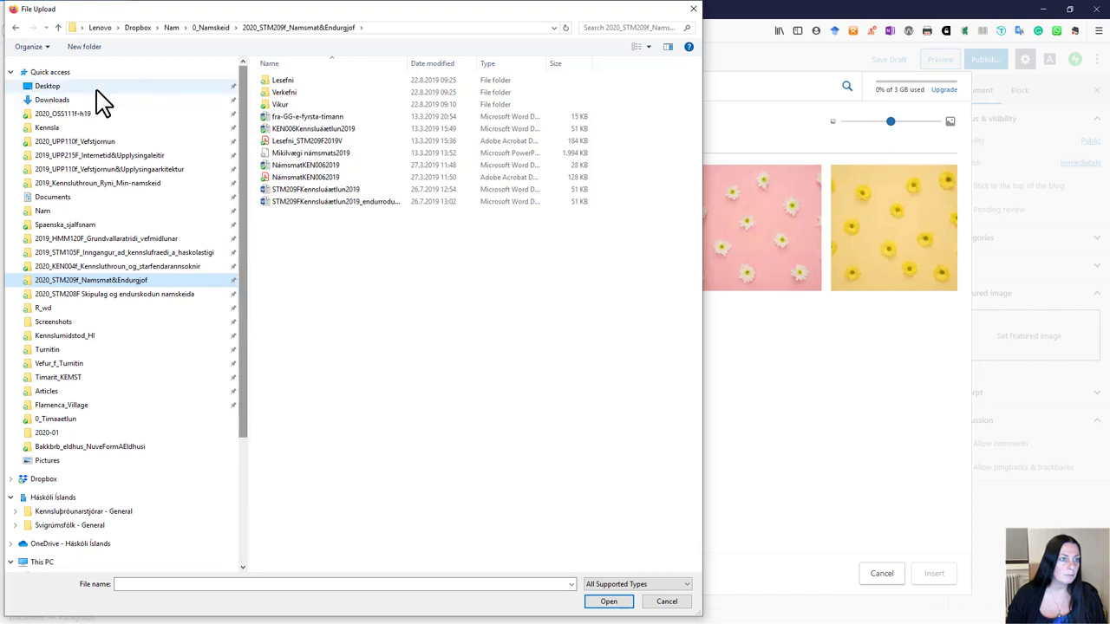
{"action": "left_click", "coordinate": [24, 461]}
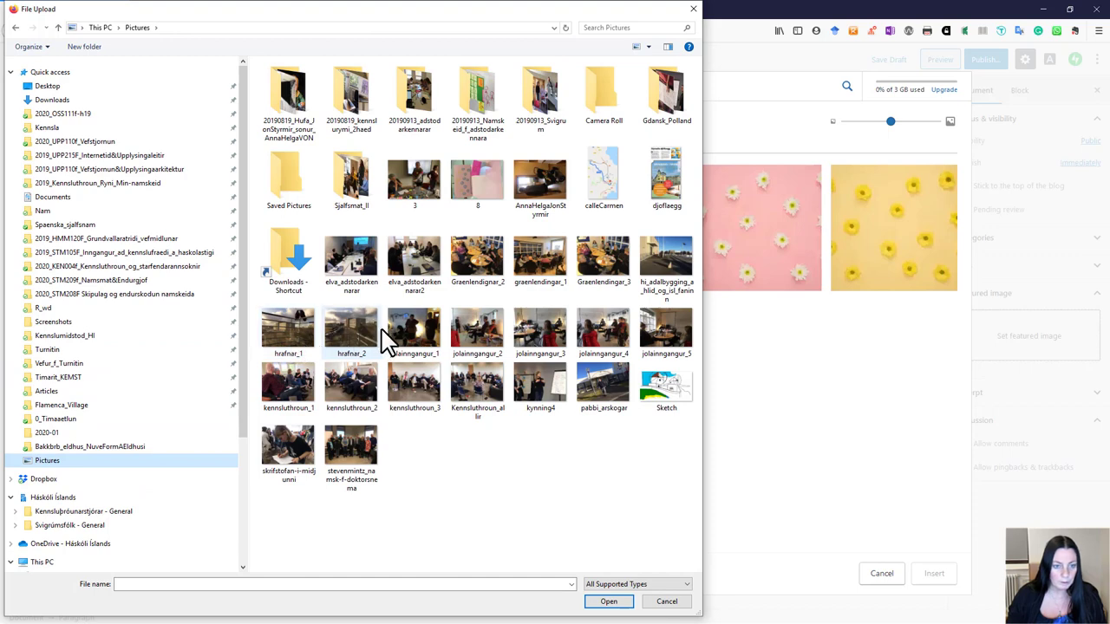
{"action": "left_click", "coordinate": [351, 326]}
{"action": "left_click", "coordinate": [610, 605]}
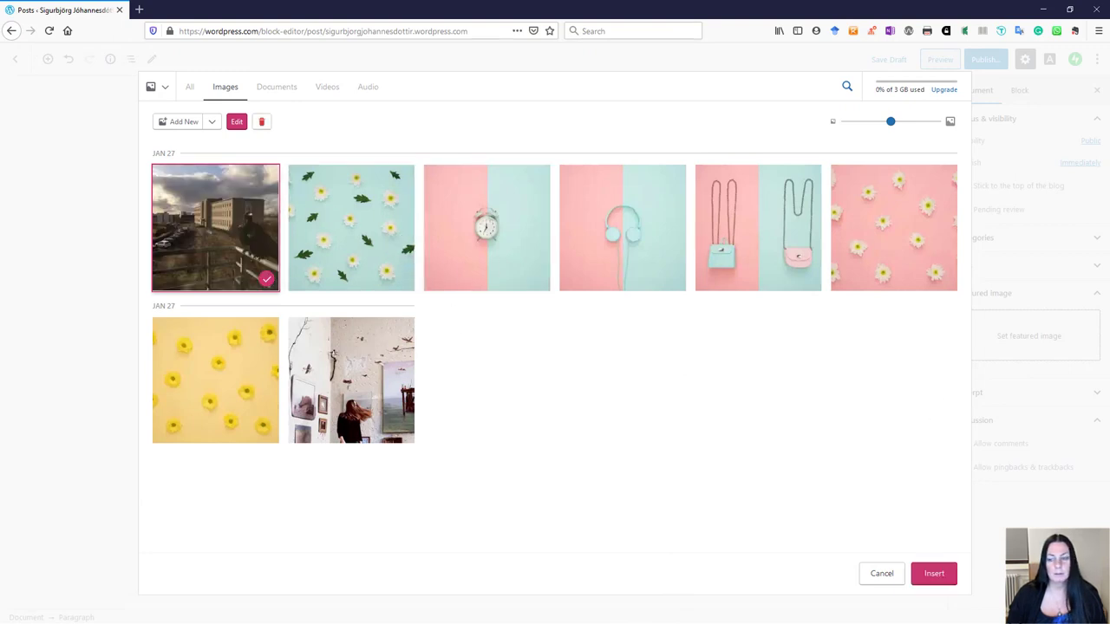
{"action": "left_click", "coordinate": [950, 572]}
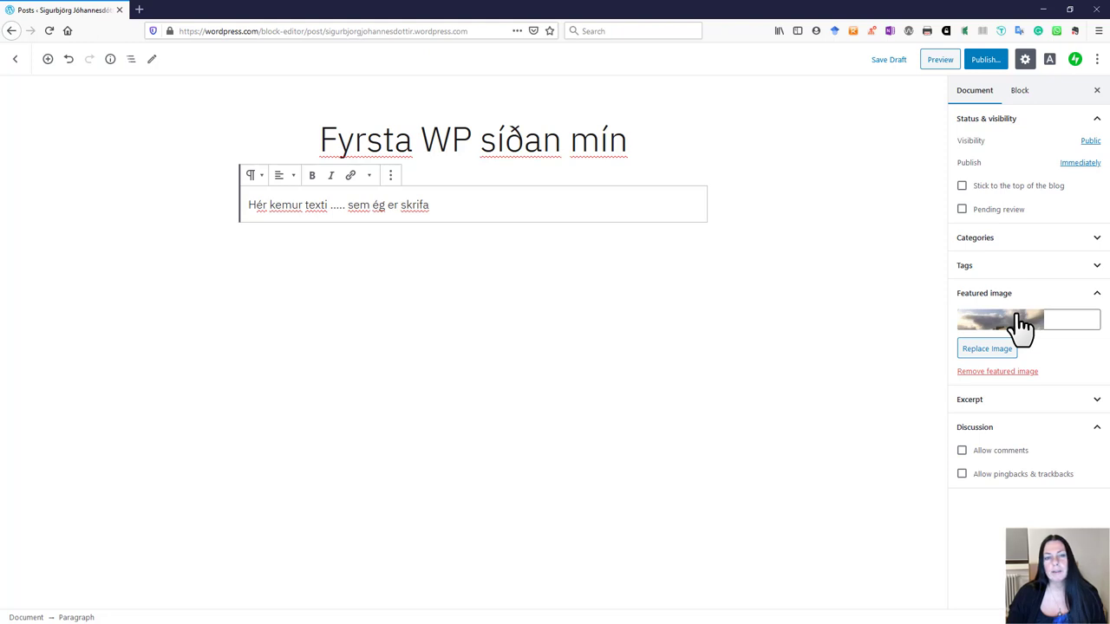
Step: Add a new Image block below the paragraph text
{"action": "left_click", "coordinate": [446, 206]}
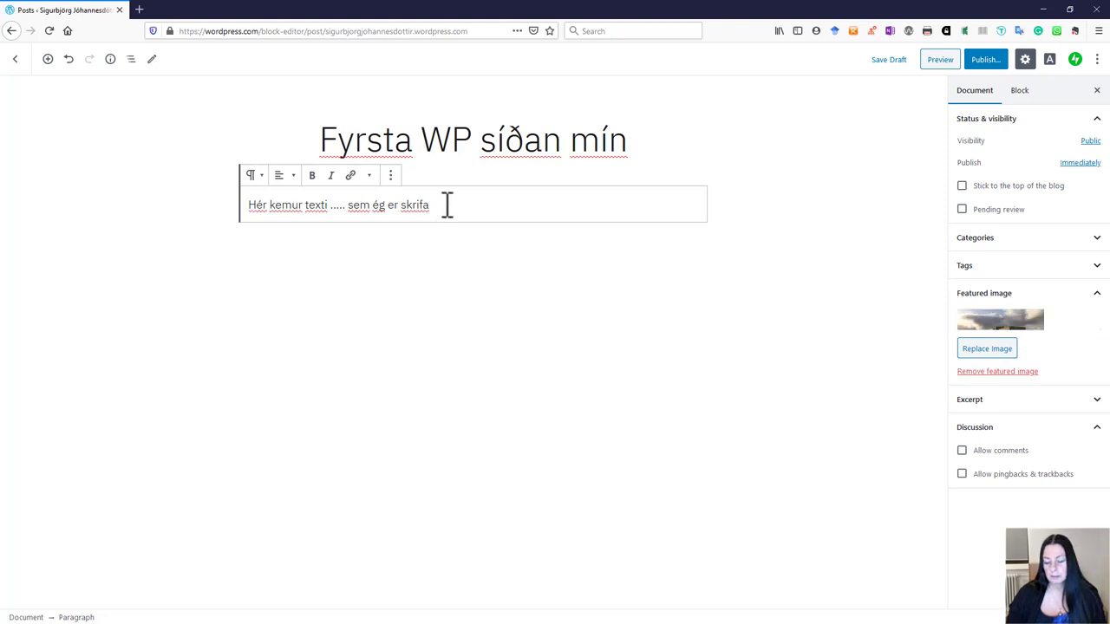
{"action": "key", "text": "Return"}
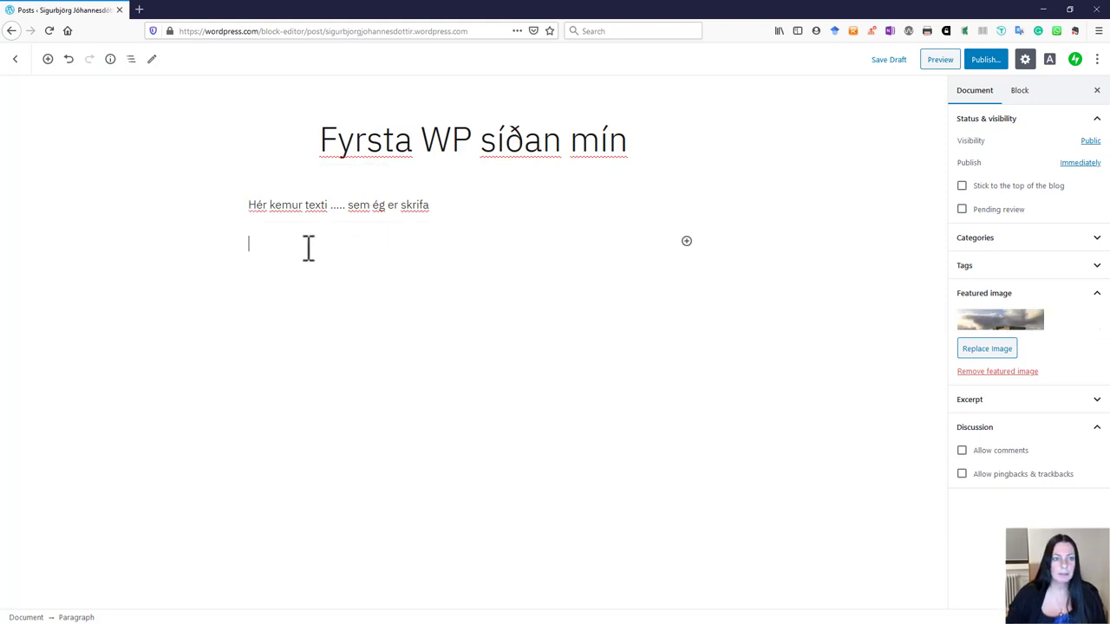
{"action": "left_click", "coordinate": [269, 203]}
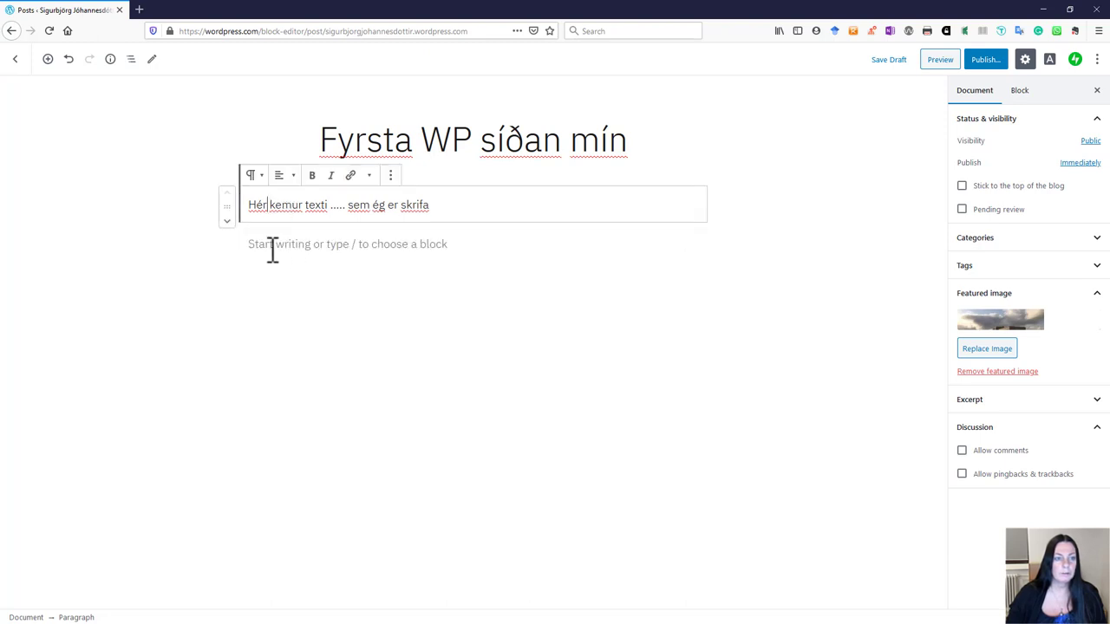
{"action": "left_click", "coordinate": [264, 246]}
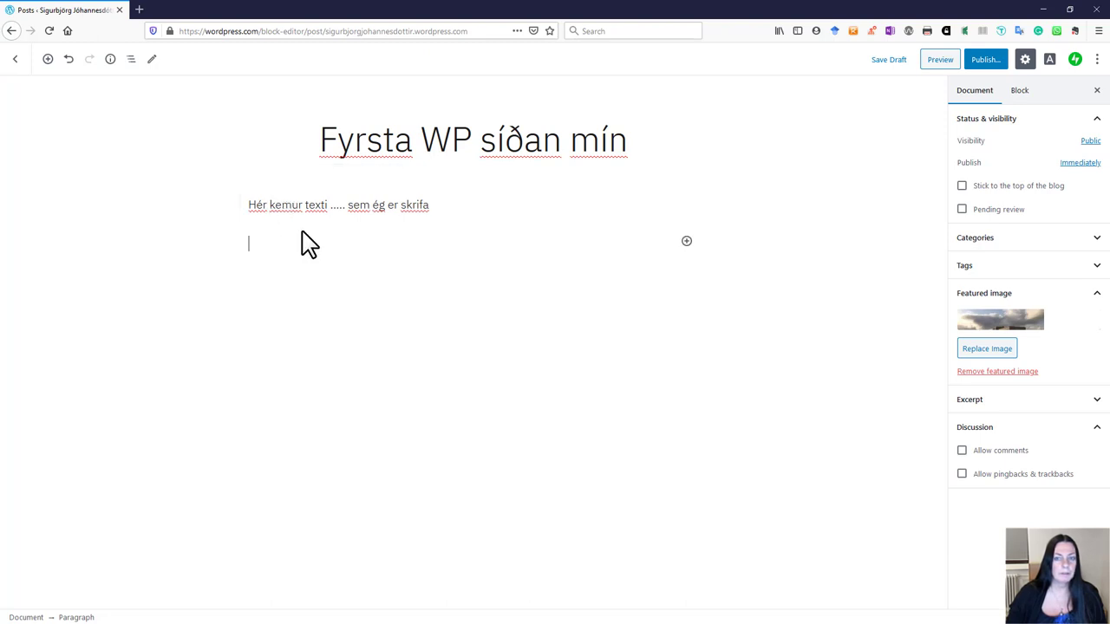
{"action": "left_click", "coordinate": [685, 244]}
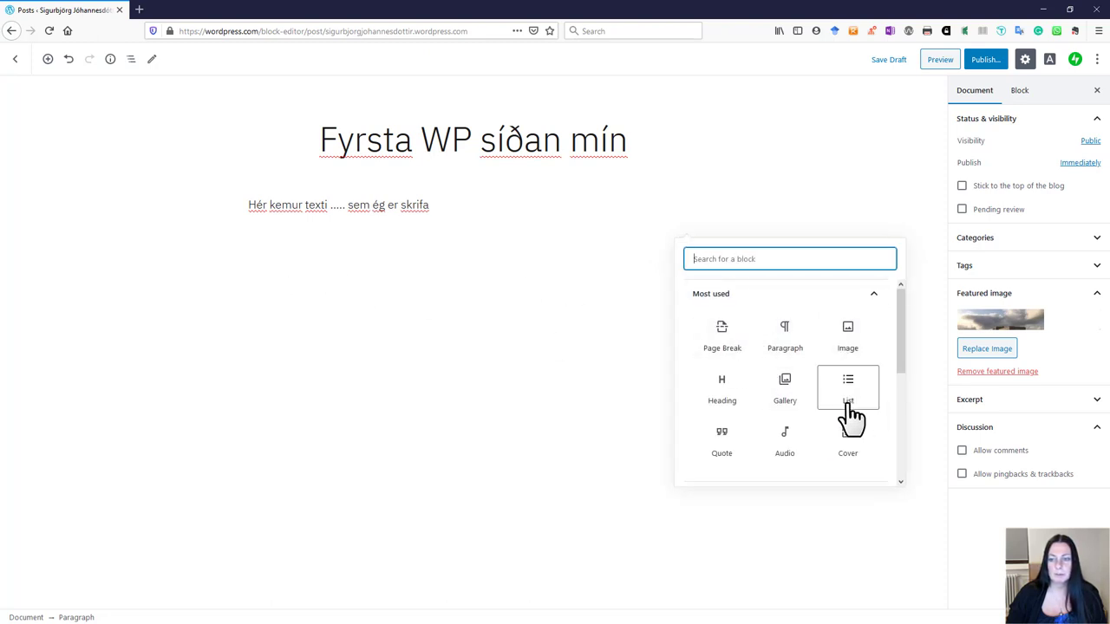
{"action": "left_click", "coordinate": [850, 337]}
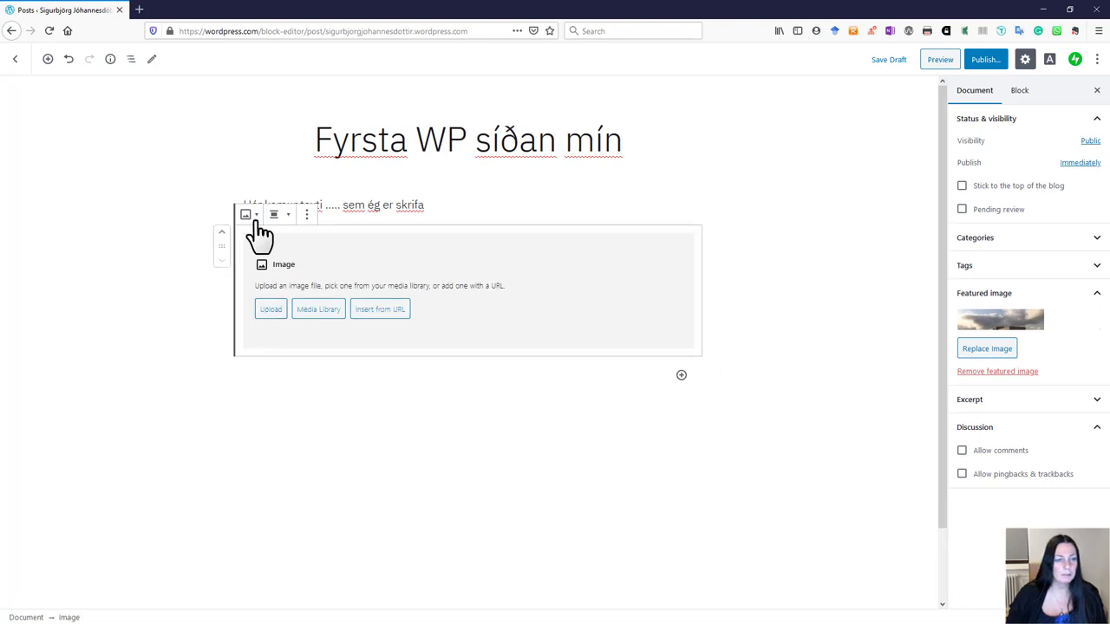
Step: Upload the building-with-flagpoles photo from Pictures into the Image block
{"action": "left_click", "coordinate": [267, 310]}
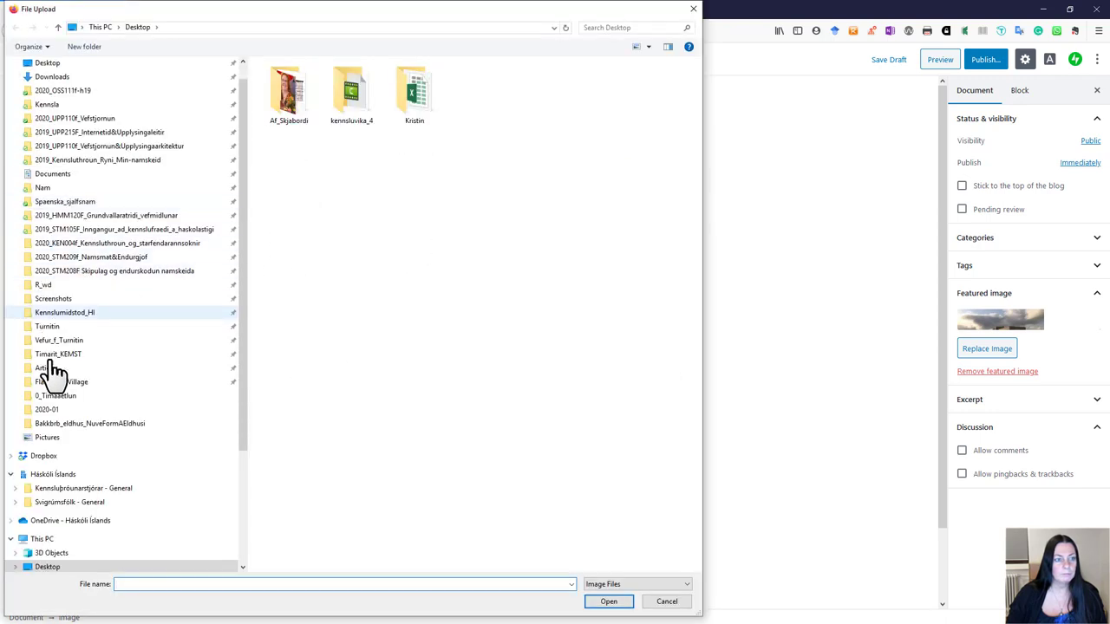
{"action": "left_click", "coordinate": [52, 438]}
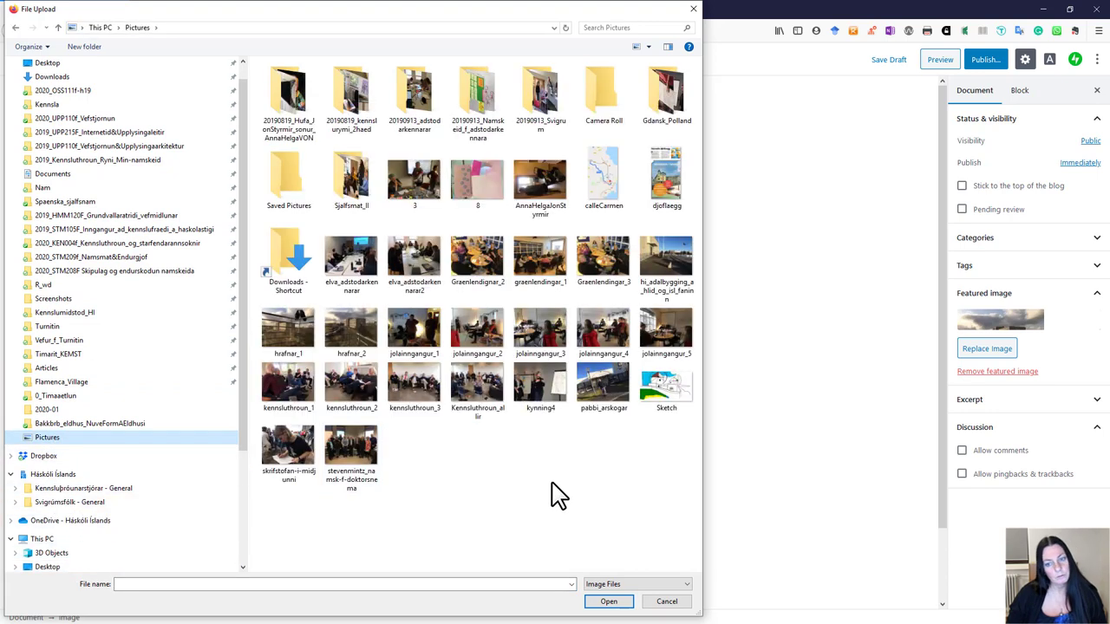
{"action": "left_click", "coordinate": [665, 252]}
{"action": "left_click", "coordinate": [607, 603]}
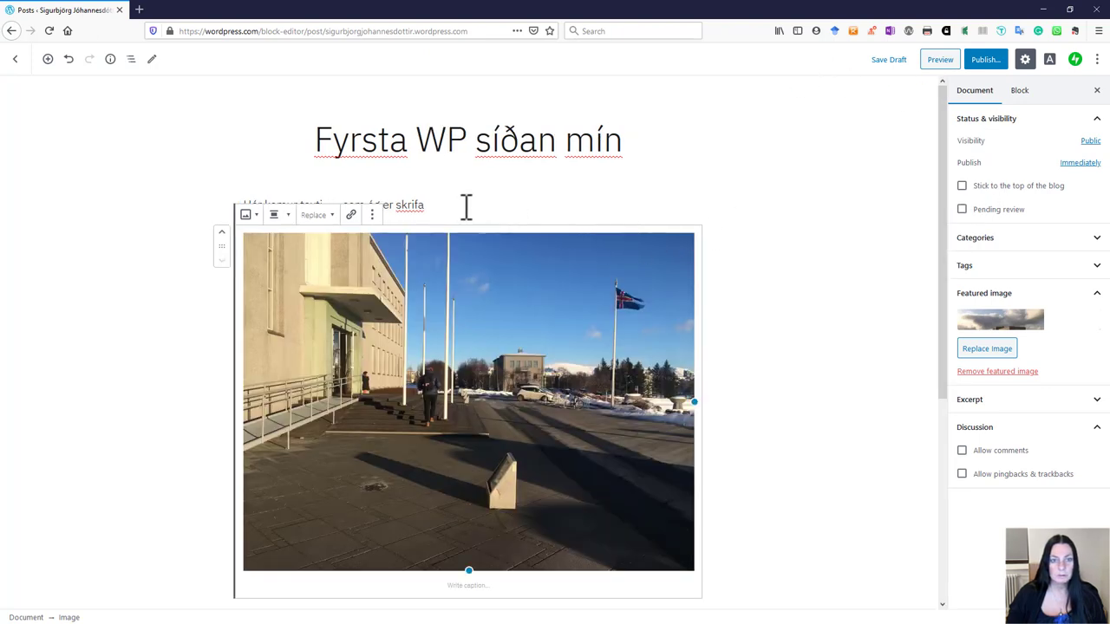
{"action": "left_click", "coordinate": [988, 64]}
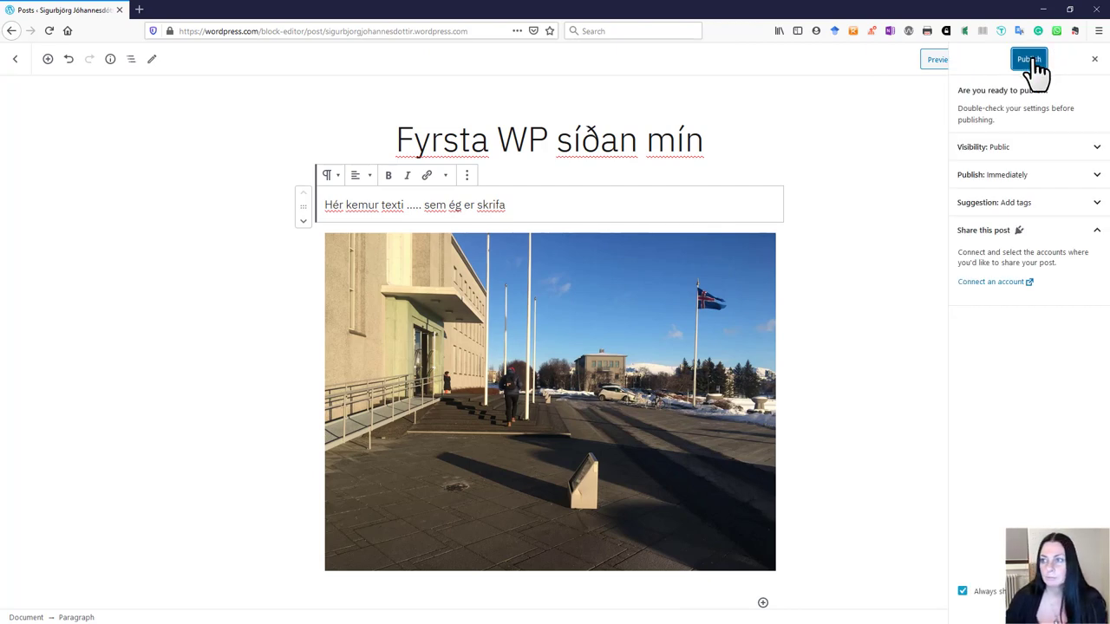
Step: Publish 'Fyrsta WP síðan mín' from the pre-publish panel
{"action": "left_click", "coordinate": [1031, 60]}
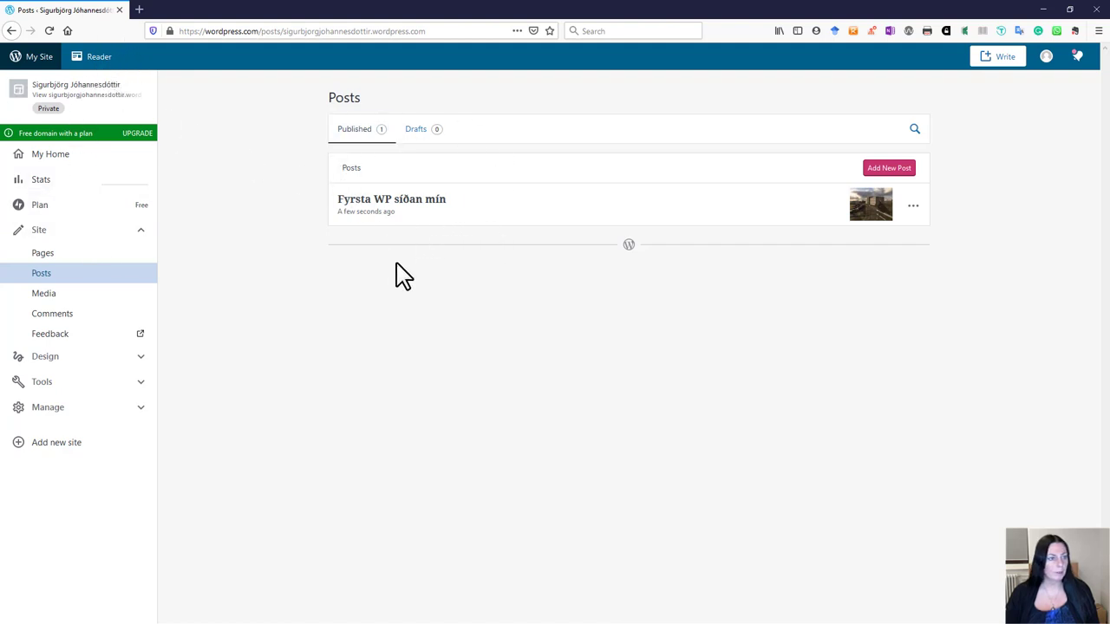
Step: In the Customizer's Homepage Settings, choose Blogg as the posts page
{"action": "left_click", "coordinate": [137, 233]}
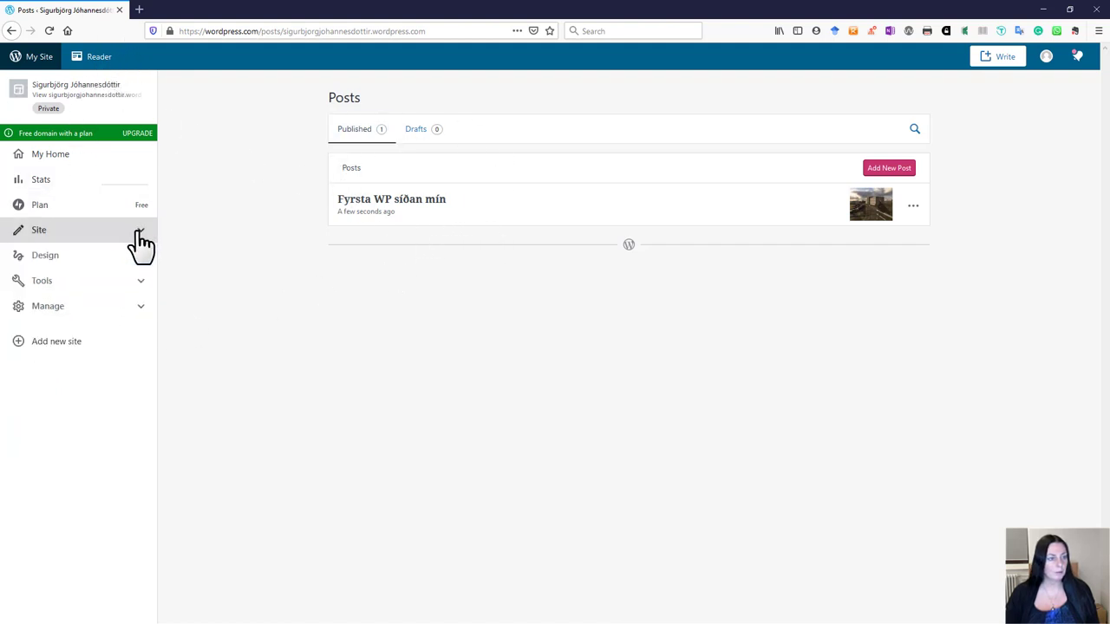
{"action": "left_click", "coordinate": [141, 257]}
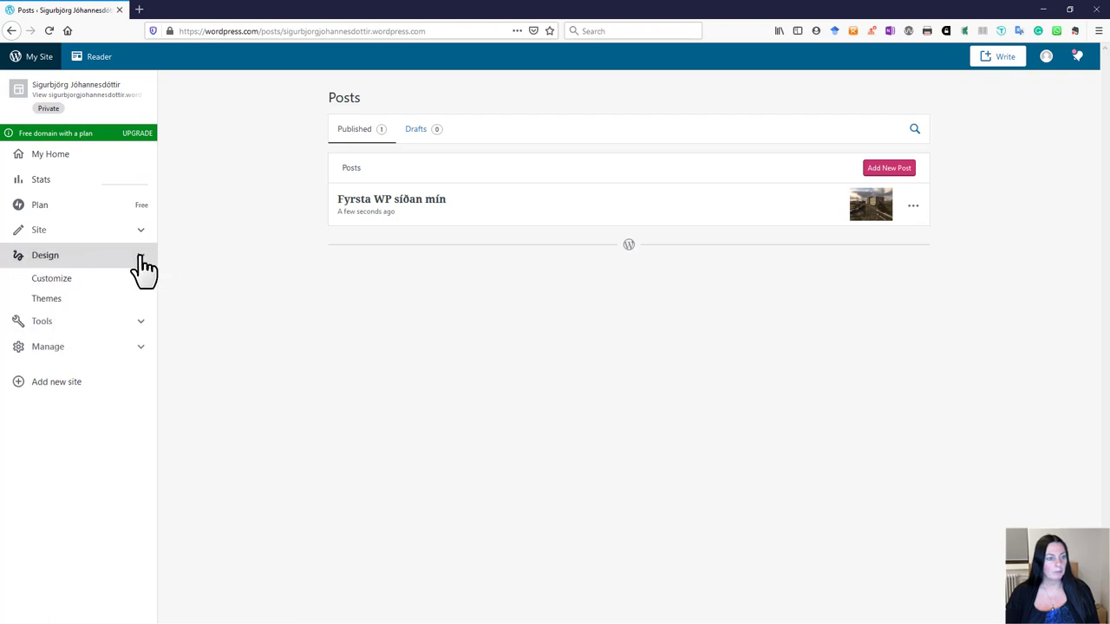
{"action": "left_click", "coordinate": [70, 280]}
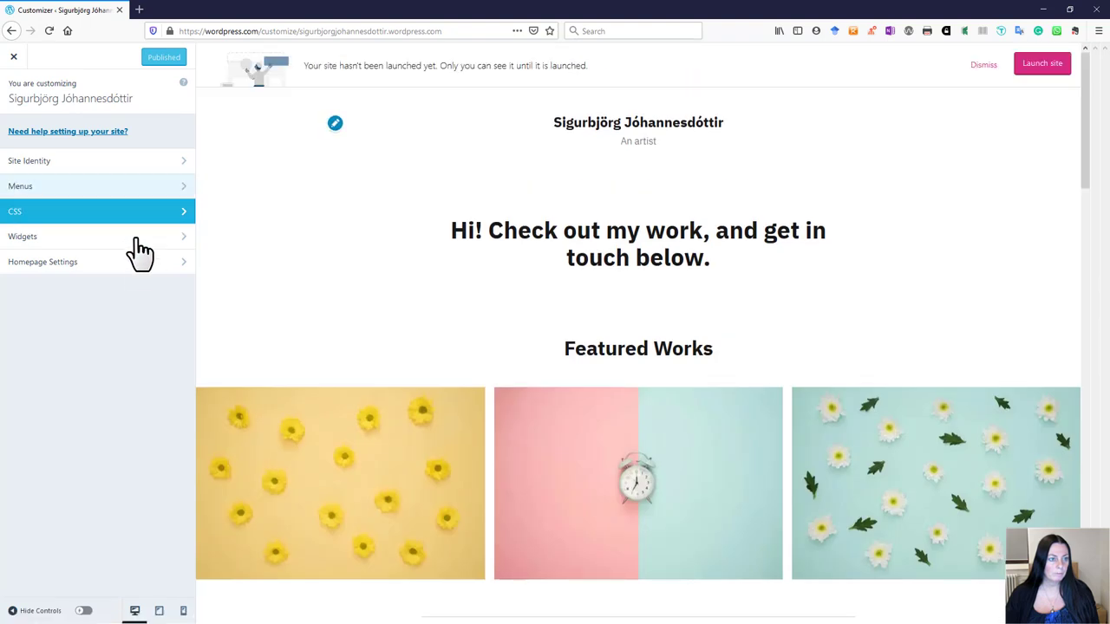
{"action": "left_click", "coordinate": [183, 265]}
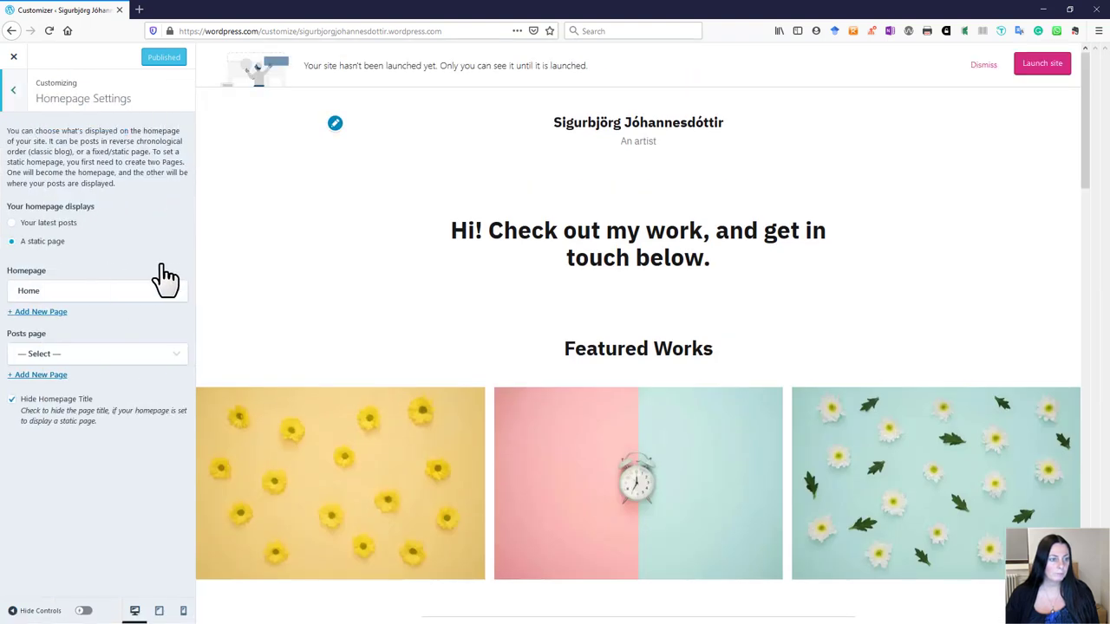
{"action": "left_click", "coordinate": [169, 355]}
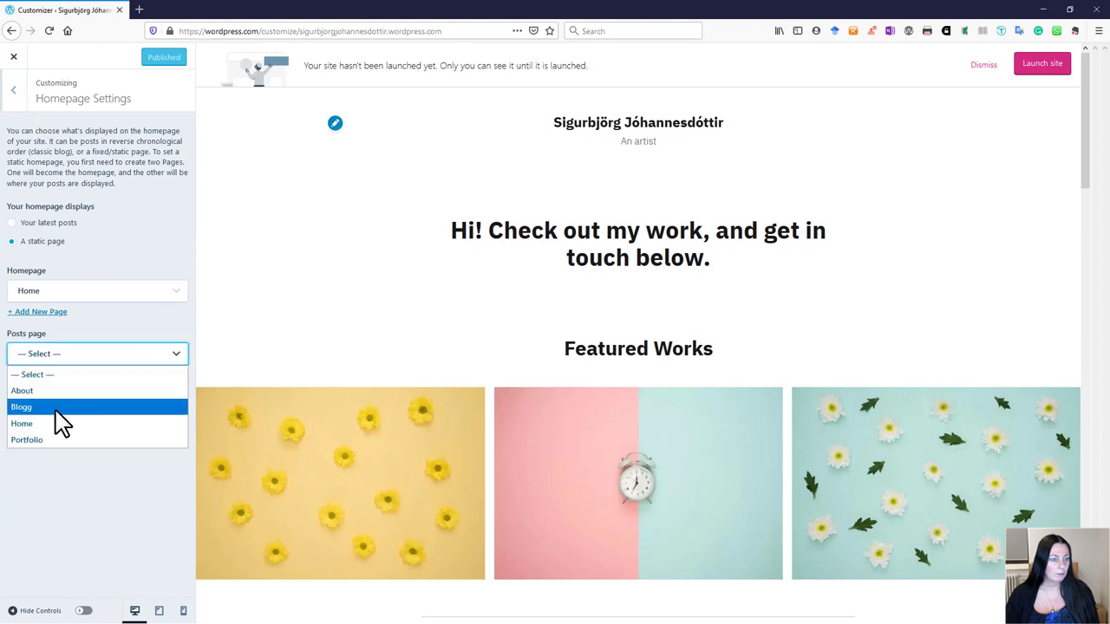
{"action": "left_click", "coordinate": [26, 408]}
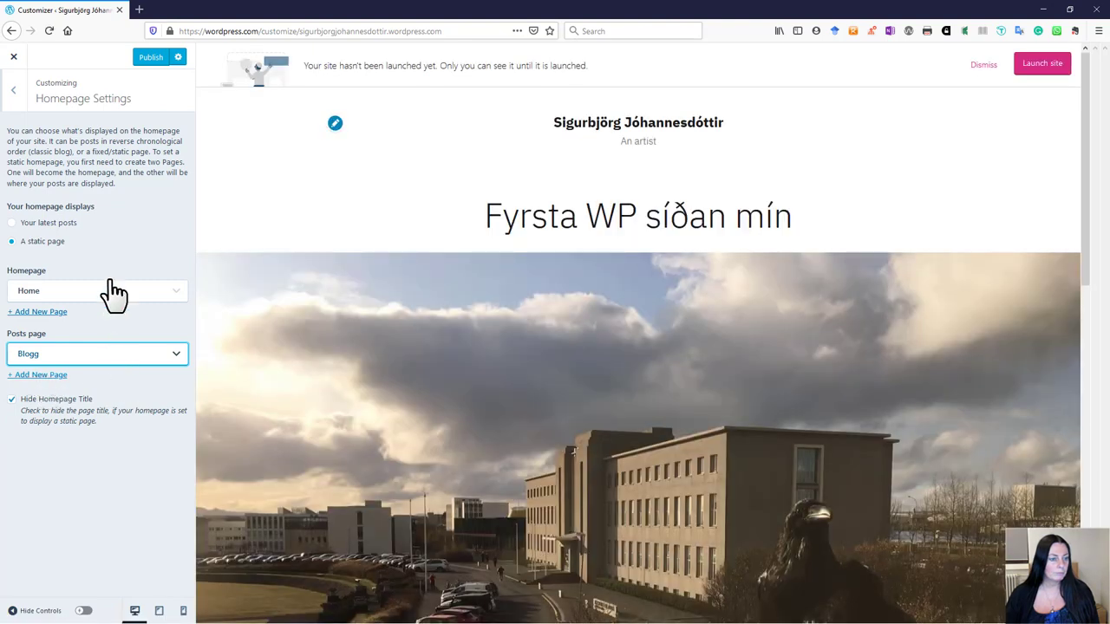
Step: Publish the homepage setting change and exit the Customizer
{"action": "left_click", "coordinate": [152, 58]}
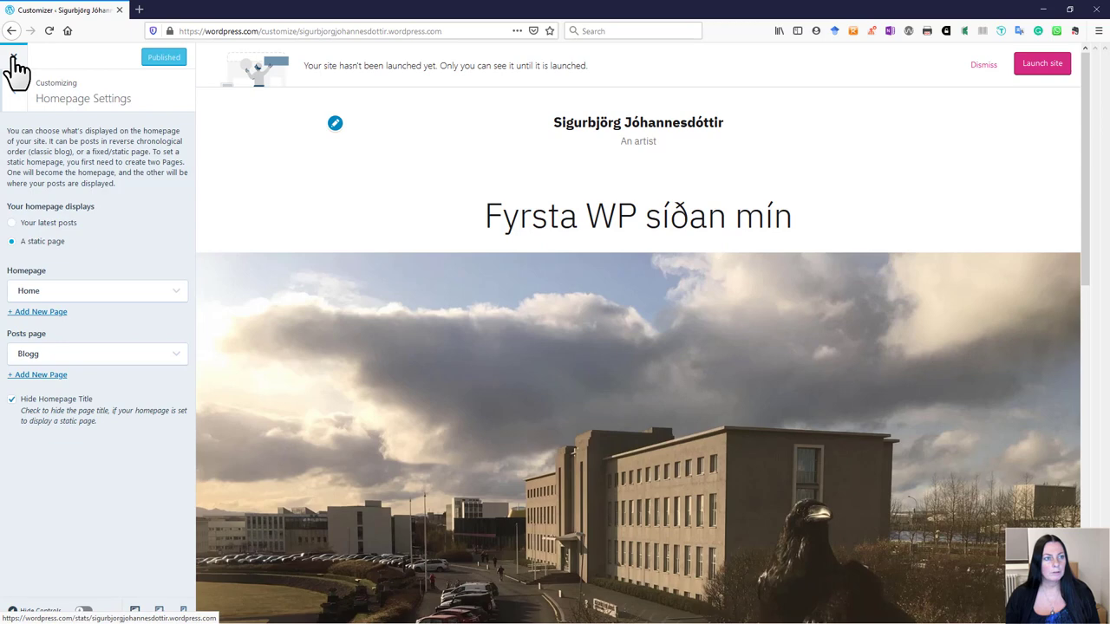
{"action": "left_click", "coordinate": [14, 61]}
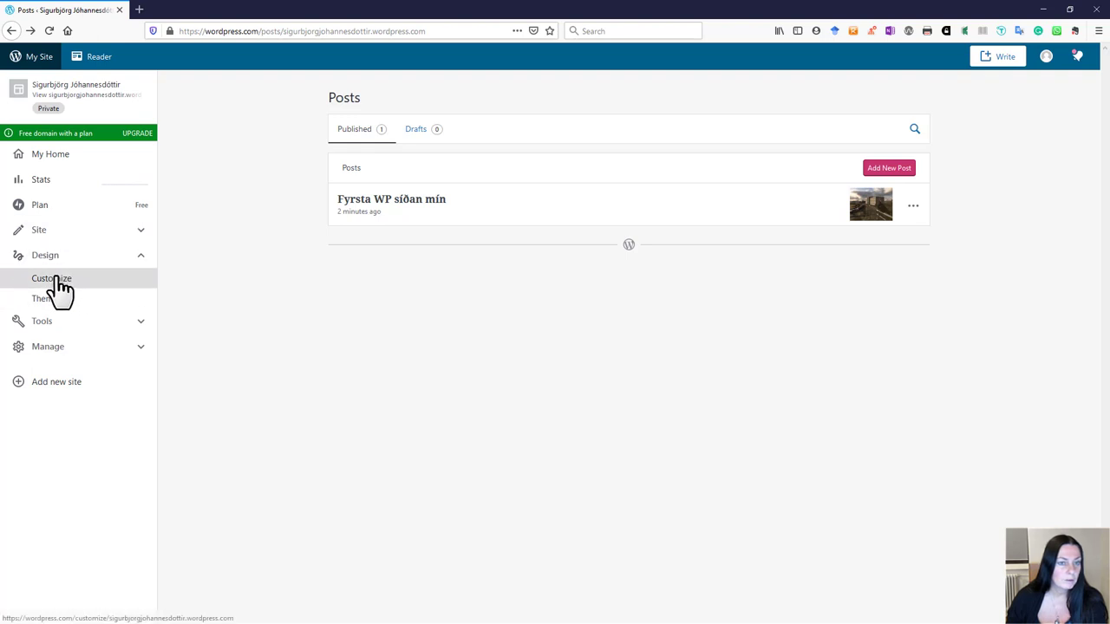
{"action": "left_click", "coordinate": [138, 10]}
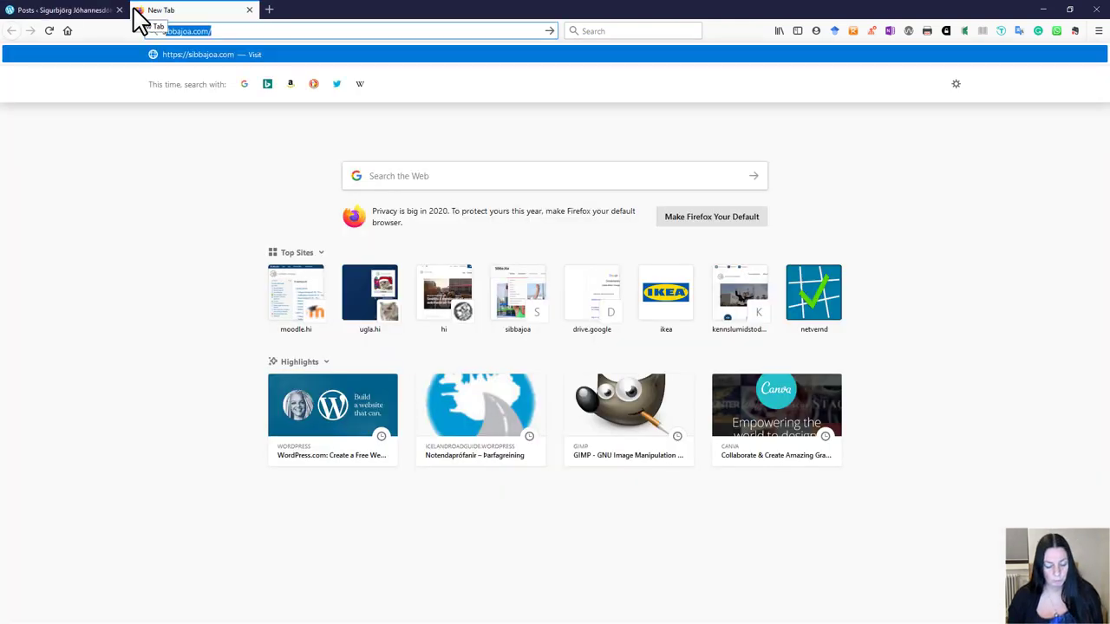
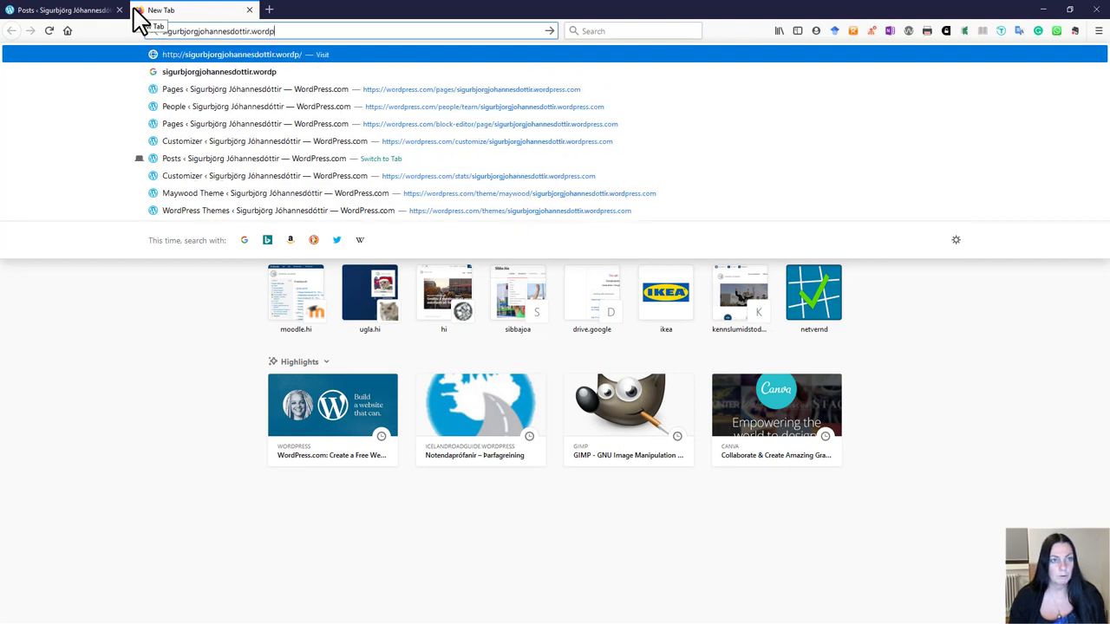
Step: Load the site's wordpress.com address in the new tab and scroll through its homepage
{"action": "key", "text": "Return"}
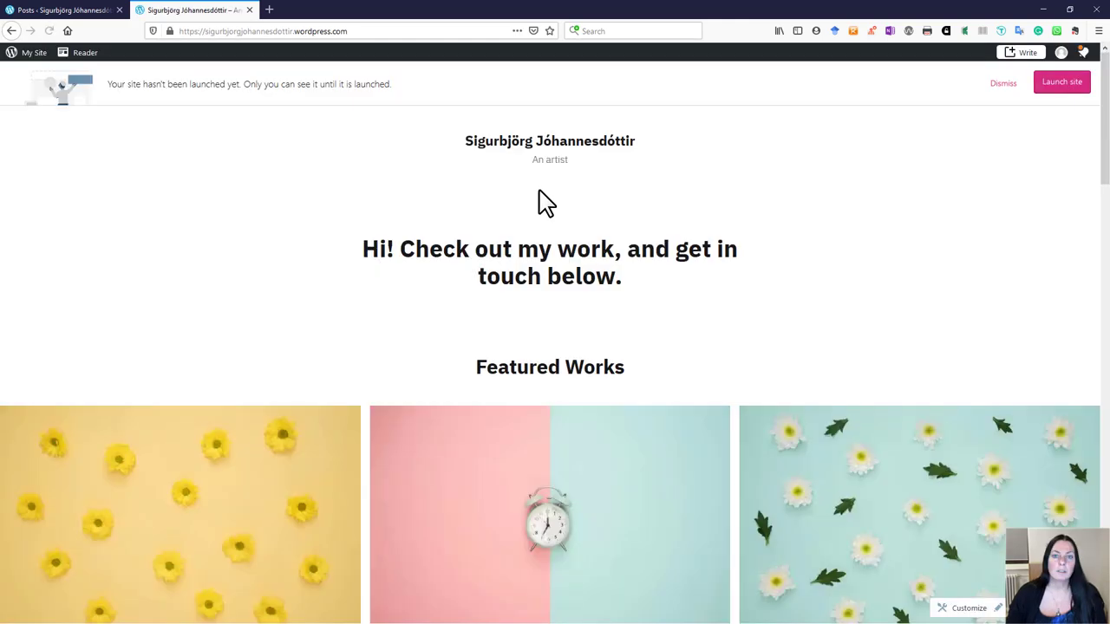
{"action": "scroll", "coordinate": [754, 256], "scroll_direction": "down", "scroll_amount": 1}
{"action": "scroll", "coordinate": [754, 256], "scroll_direction": "down", "scroll_amount": 10}
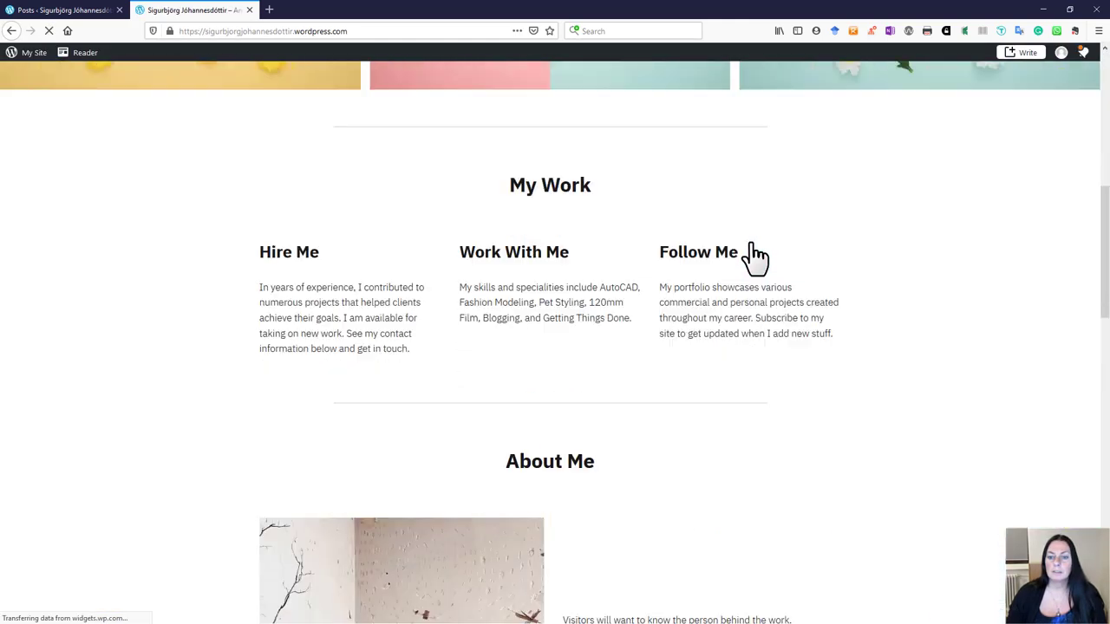
{"action": "scroll", "coordinate": [753, 251], "scroll_direction": "up", "scroll_amount": 10}
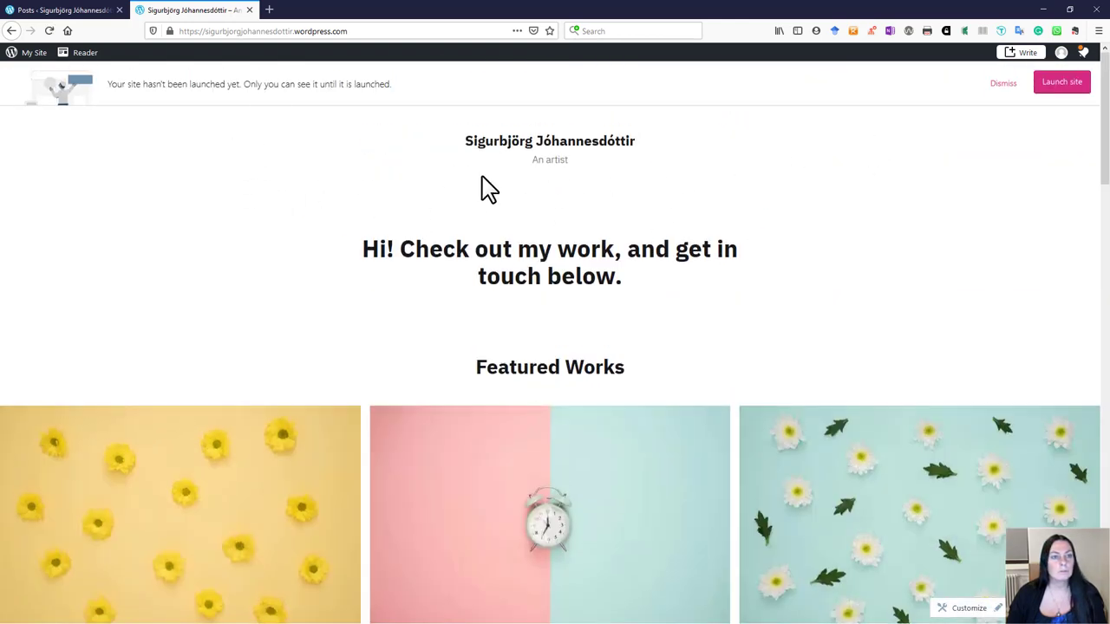
{"action": "left_click", "coordinate": [1055, 85]}
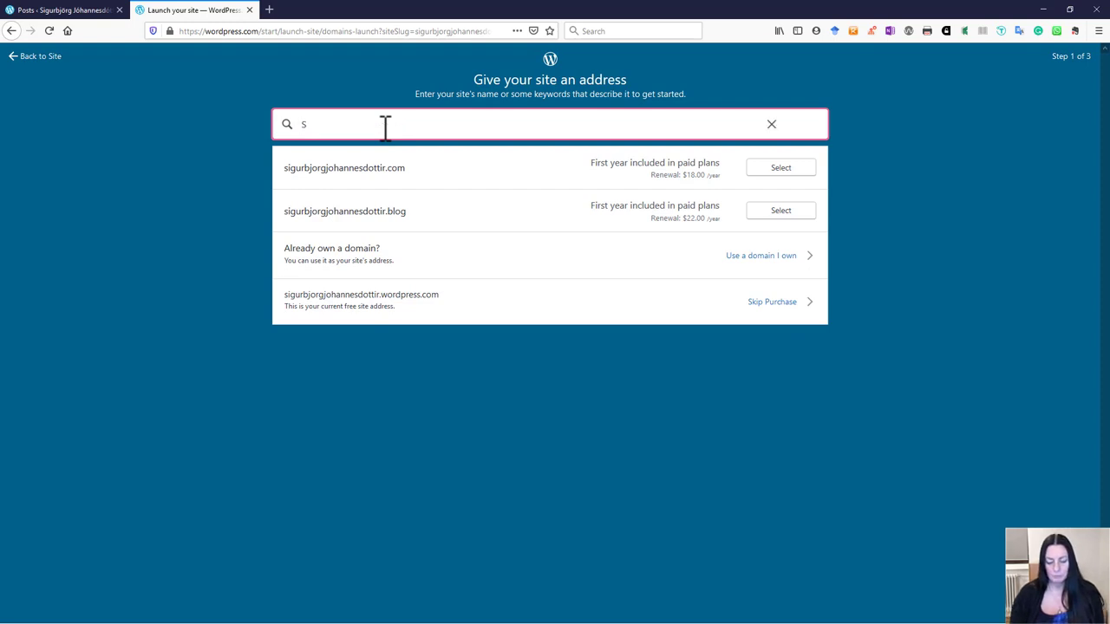
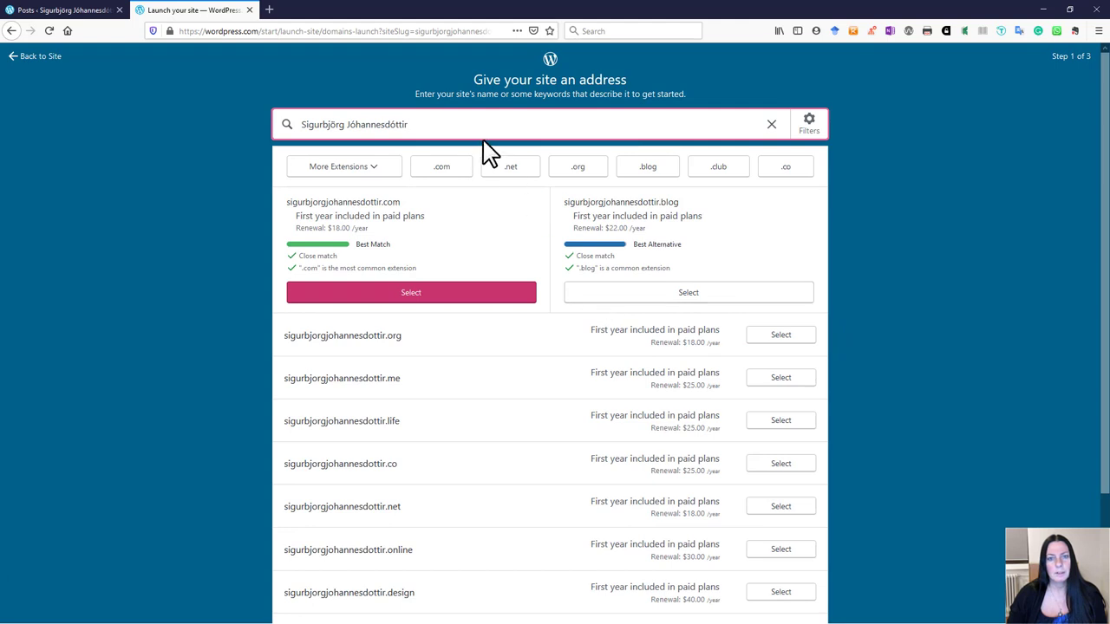
Step: Try a domain search, clear it, and go back to the site dashboard without launching
{"action": "left_click_drag", "start_coordinate": [436, 119], "coordinate": [297, 115]}
{"action": "key", "text": "BackSpace"}
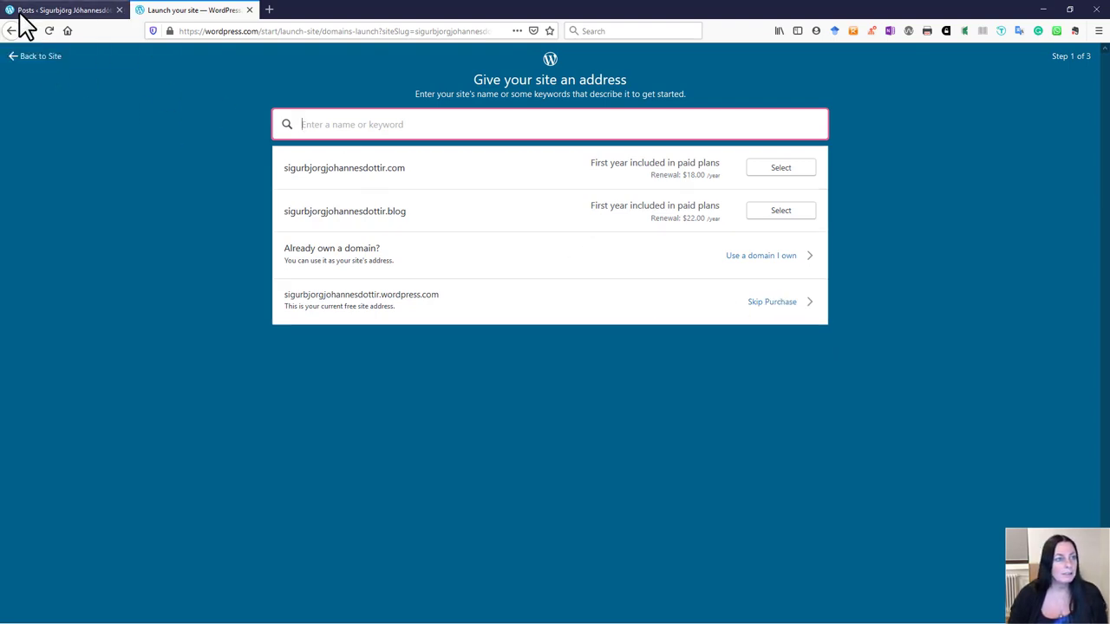
{"action": "left_click", "coordinate": [43, 57]}
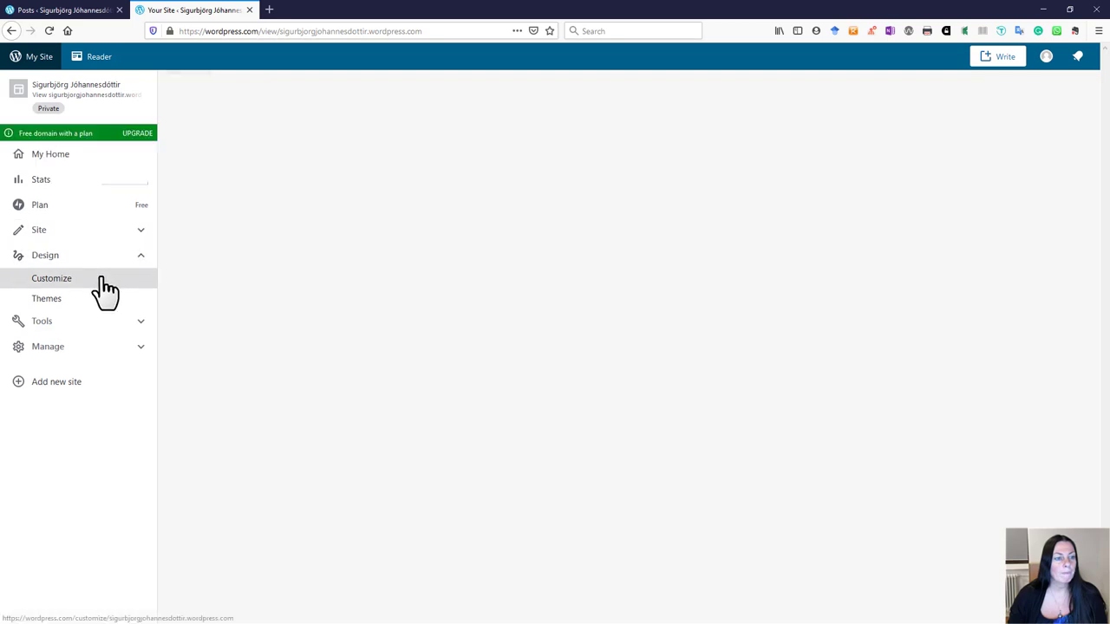
Step: Start a new menu in the Customizer's Menus panel, assigned to the Primary location
{"action": "left_click", "coordinate": [58, 282]}
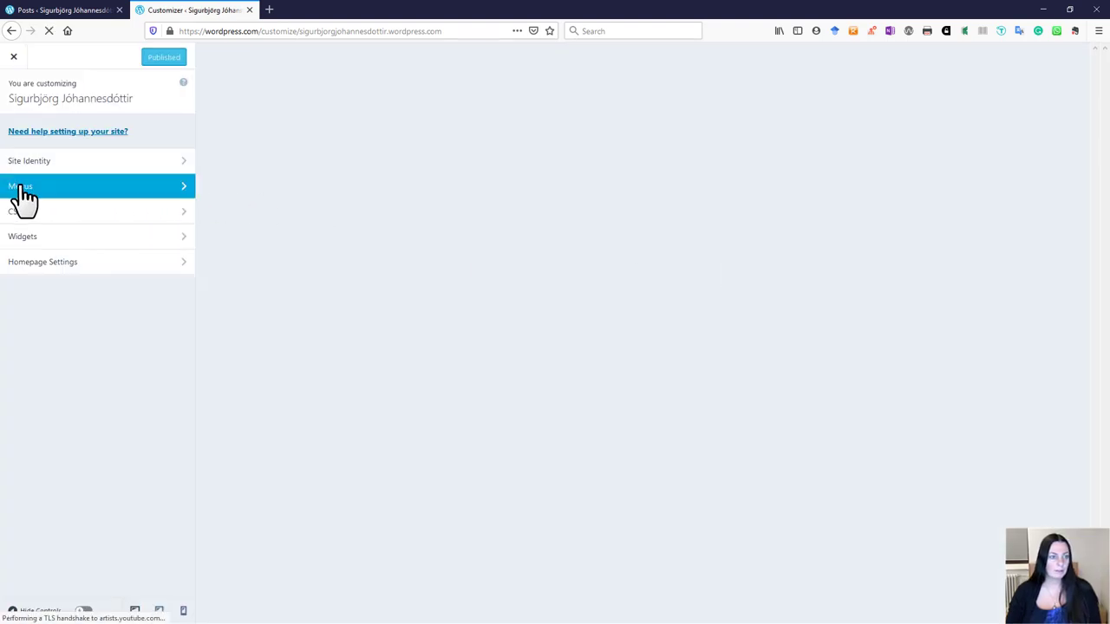
{"action": "left_click", "coordinate": [176, 191]}
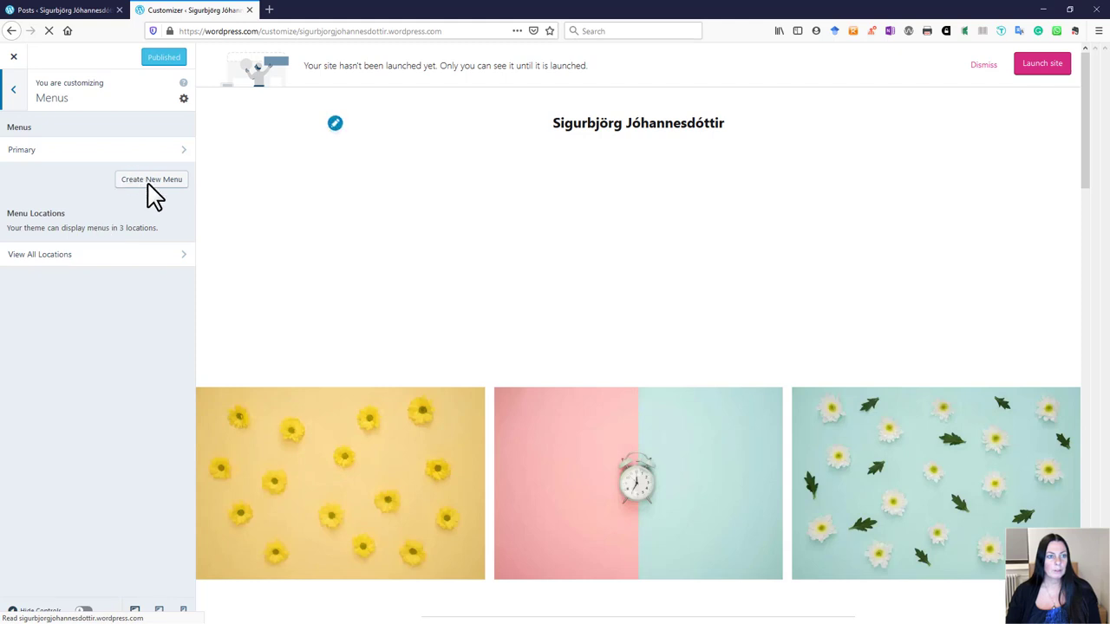
{"action": "left_click", "coordinate": [150, 182]}
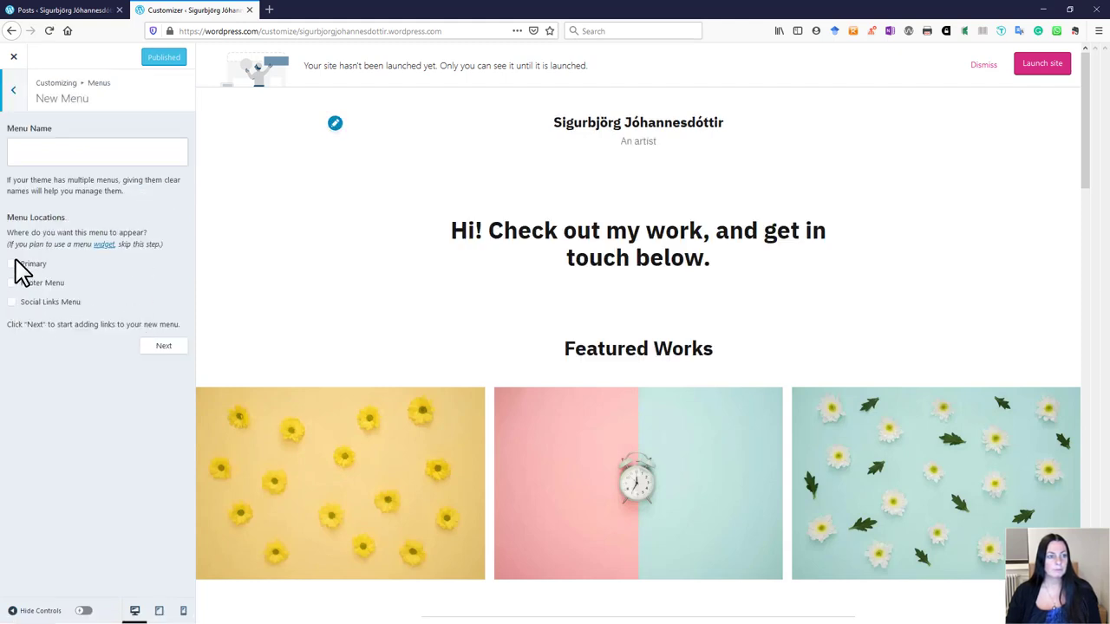
{"action": "left_click", "coordinate": [35, 265]}
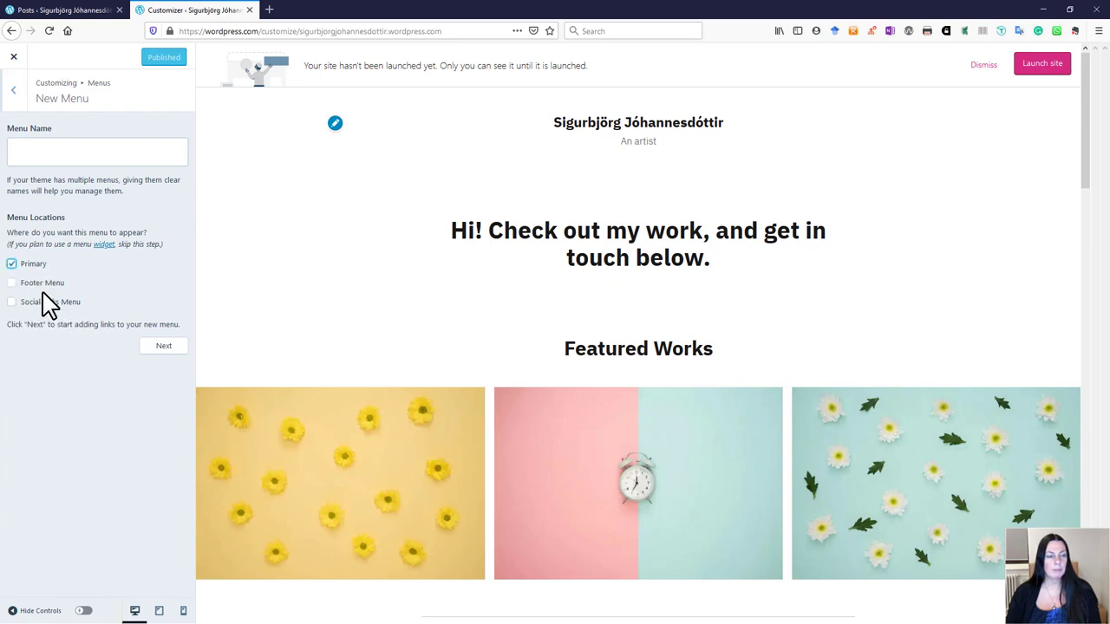
Step: Name the menu 'Adalvalmynd', create it, and enable auto-adding new top-level pages
{"action": "left_click", "coordinate": [42, 150]}
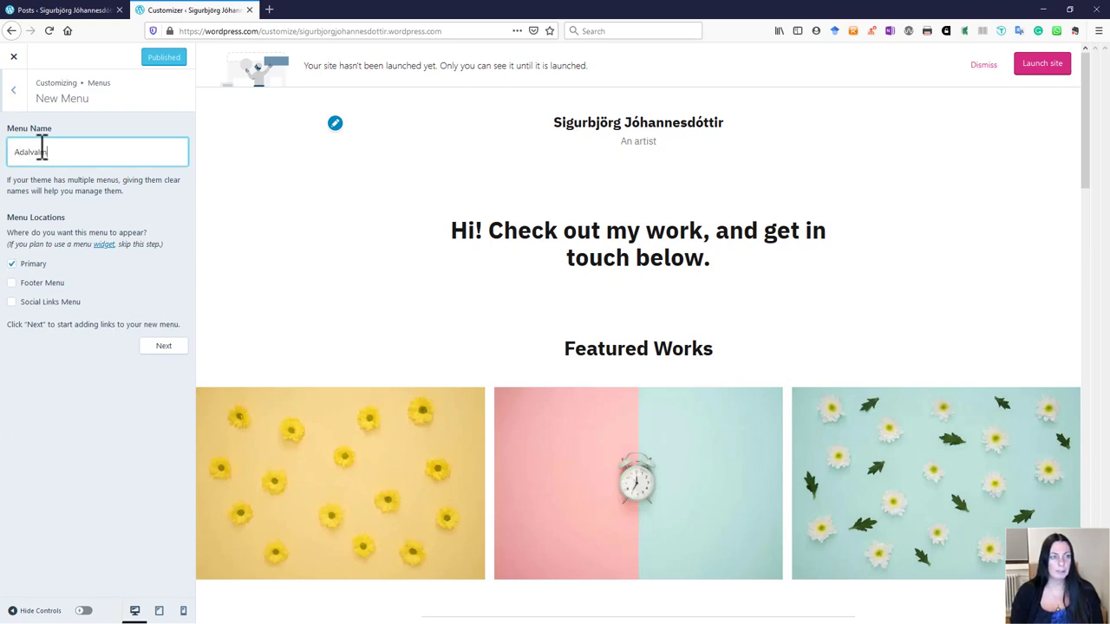
{"action": "type", "text": "Adalvalmyn"}
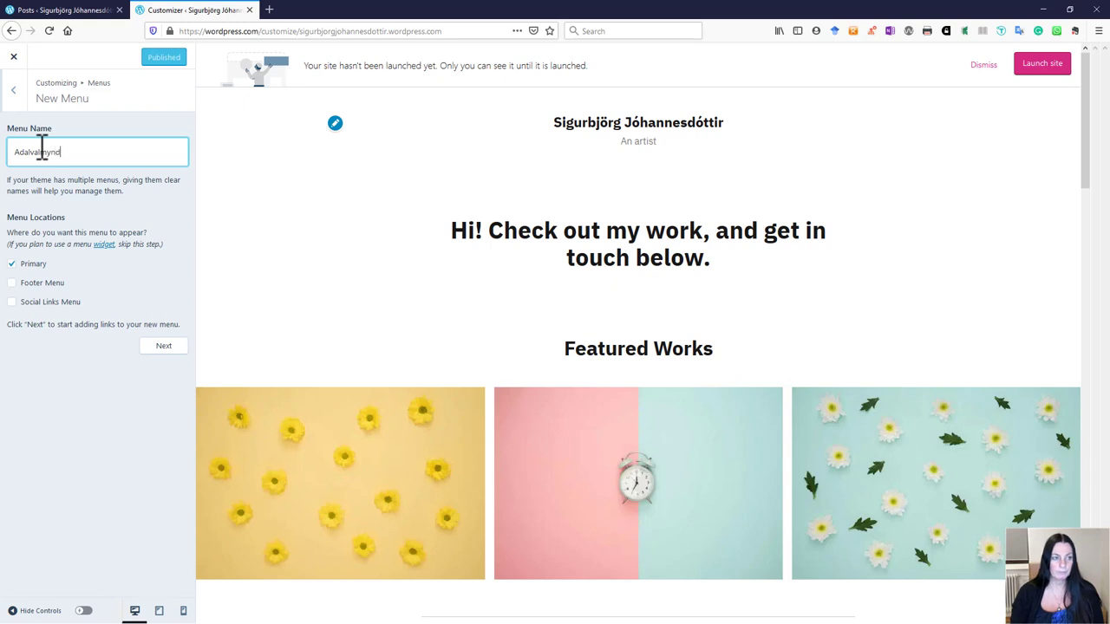
{"action": "type", "text": "d"}
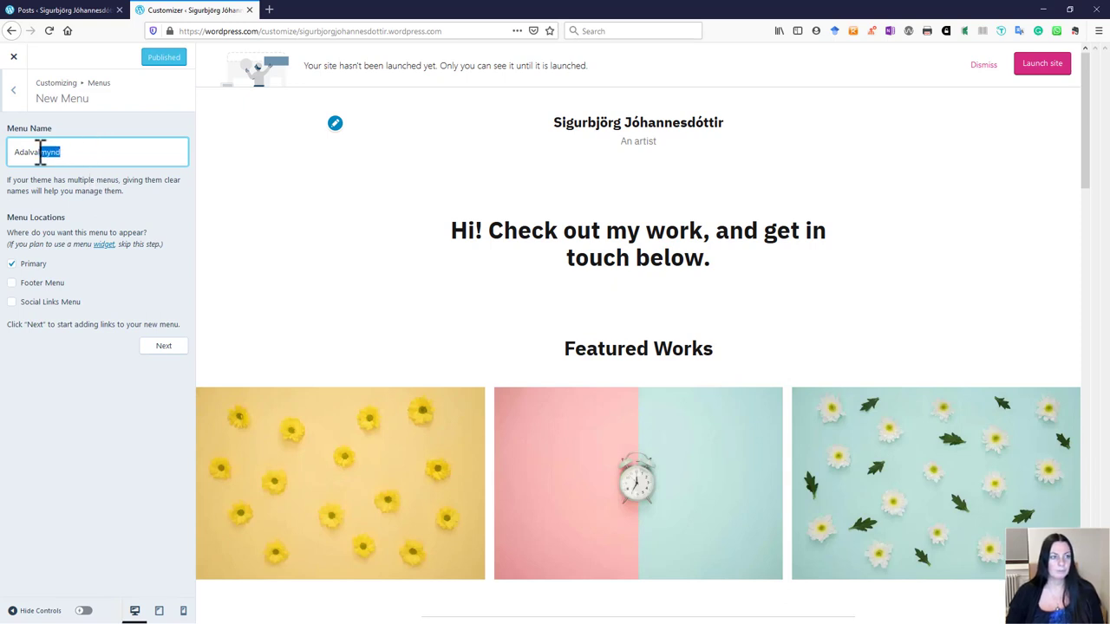
{"action": "left_click", "coordinate": [140, 183]}
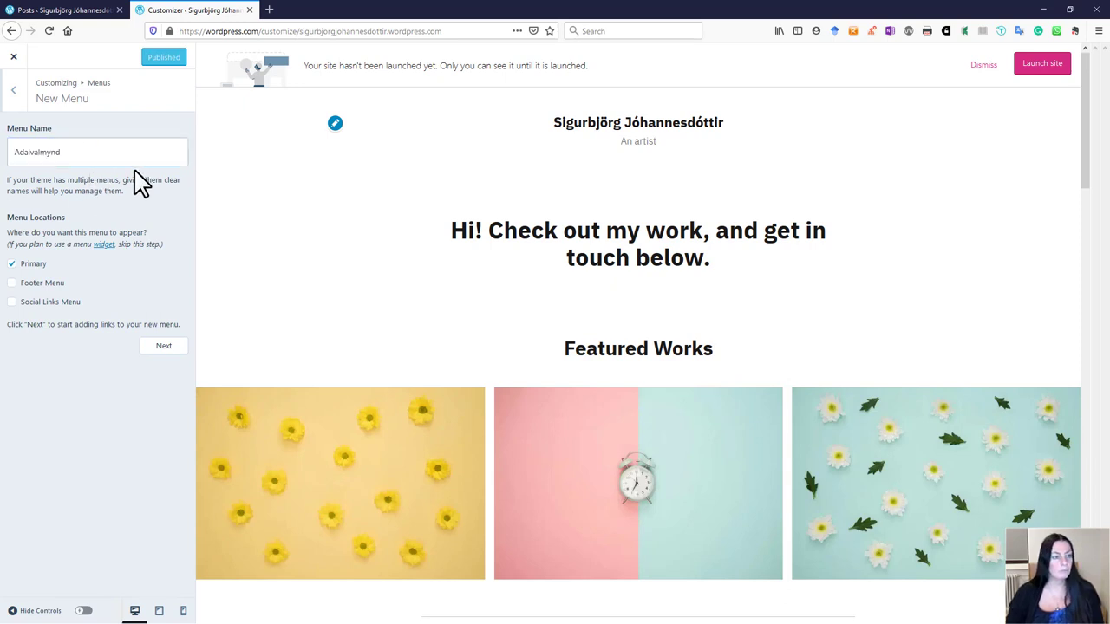
{"action": "left_click", "coordinate": [164, 347]}
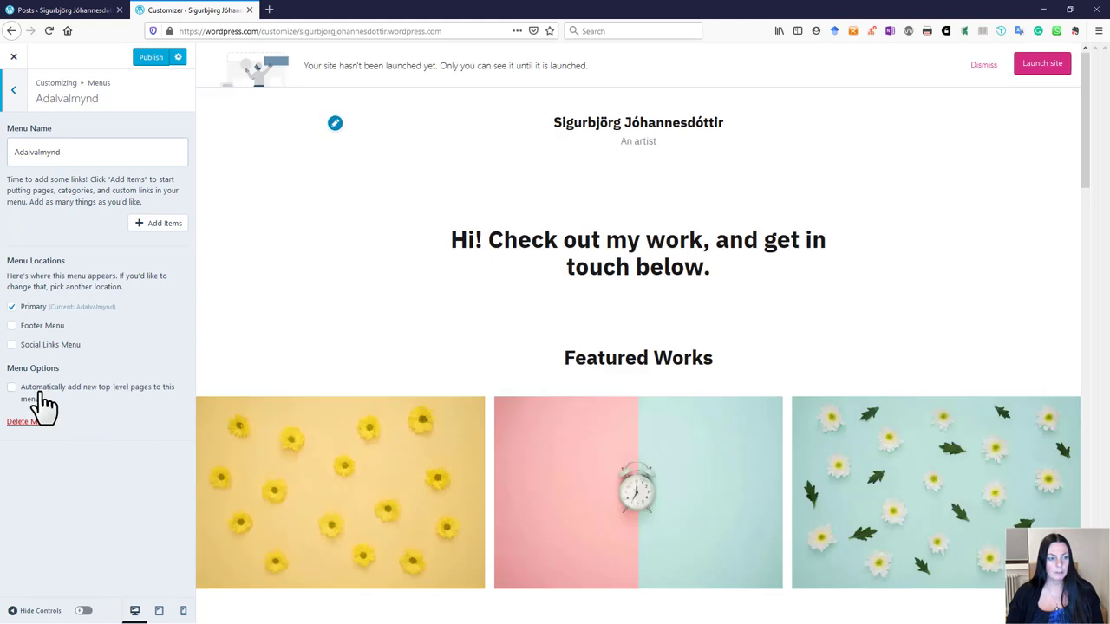
{"action": "left_click", "coordinate": [12, 389]}
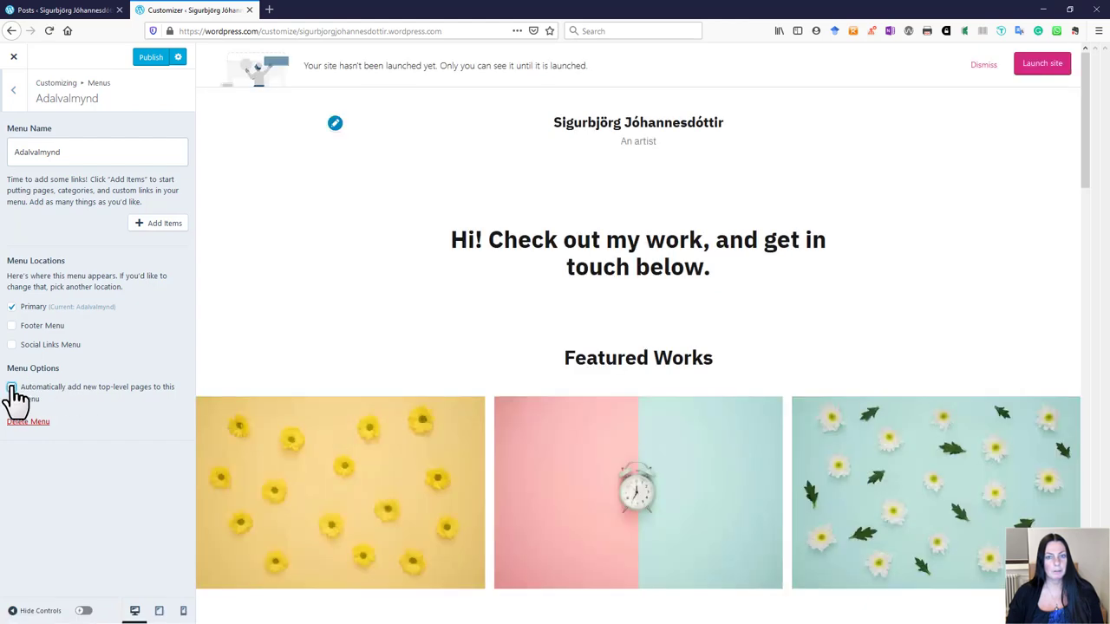
{"action": "scroll", "coordinate": [533, 390], "scroll_direction": "down", "scroll_amount": 3}
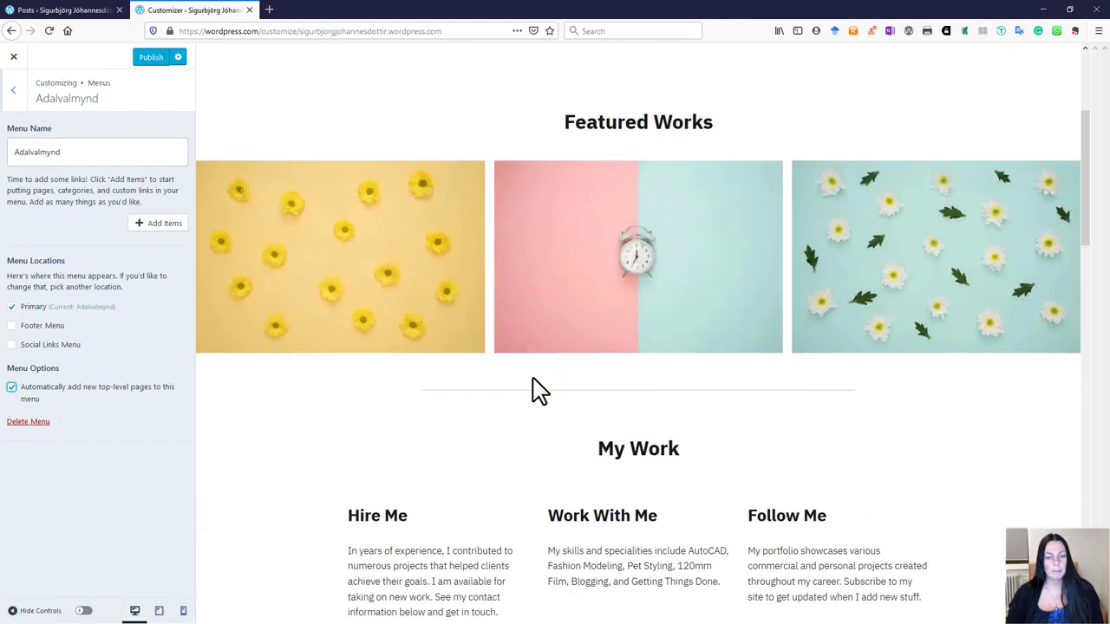
{"action": "scroll", "coordinate": [532, 390], "scroll_direction": "up", "scroll_amount": 1}
{"action": "scroll", "coordinate": [532, 390], "scroll_direction": "up", "scroll_amount": 2}
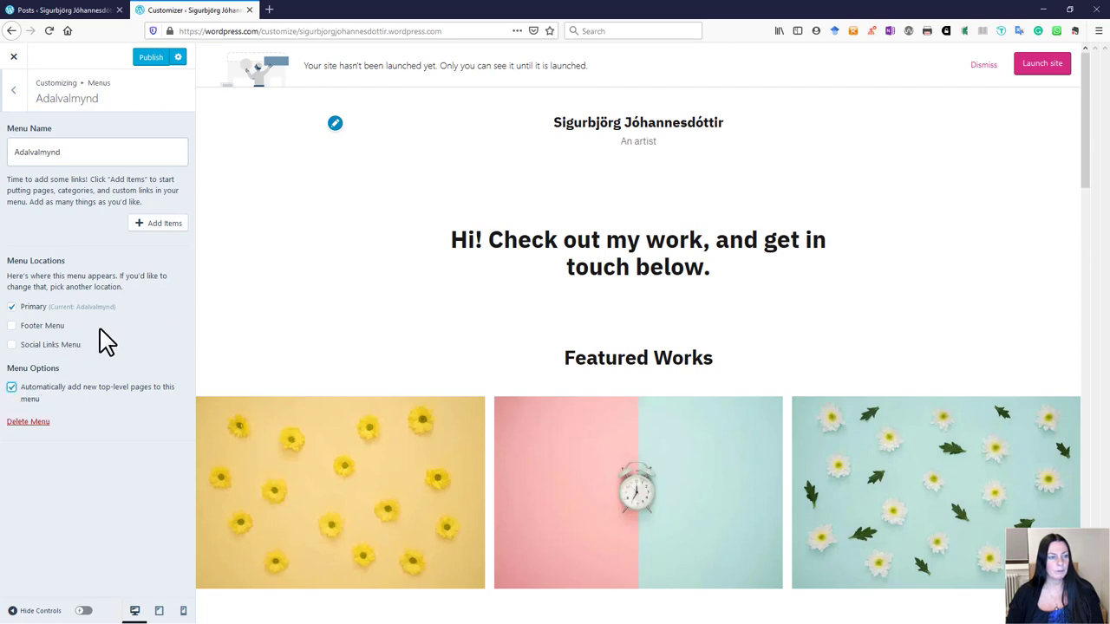
Step: Turn off auto-add, then add Home, Portfolio, Blogg and About to the Adalvalmynd menu
{"action": "left_click", "coordinate": [163, 223]}
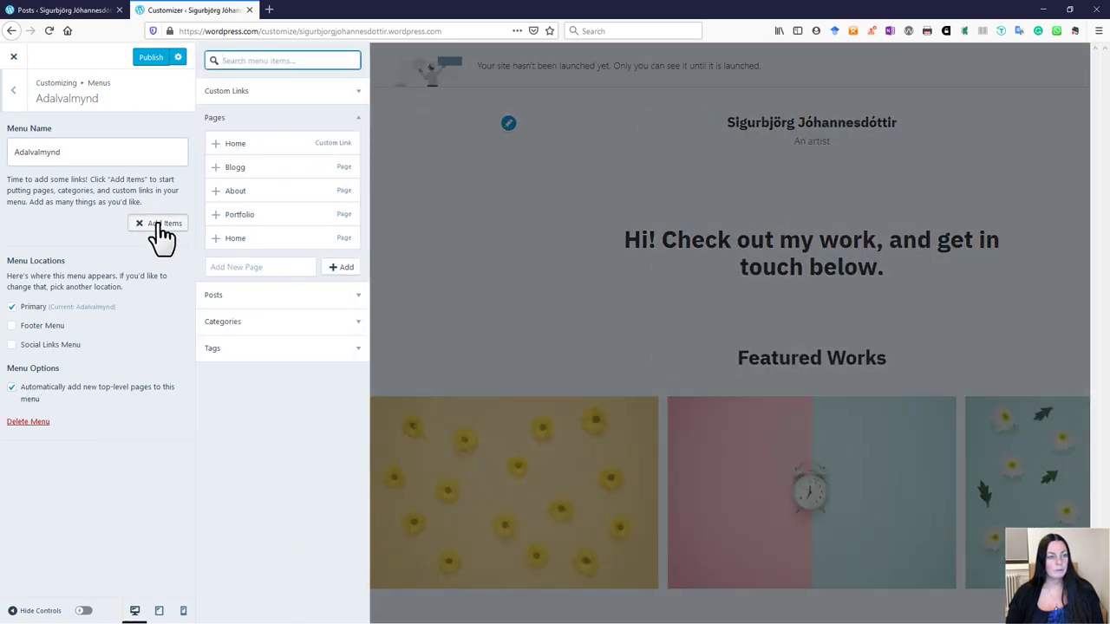
{"action": "left_click", "coordinate": [13, 390]}
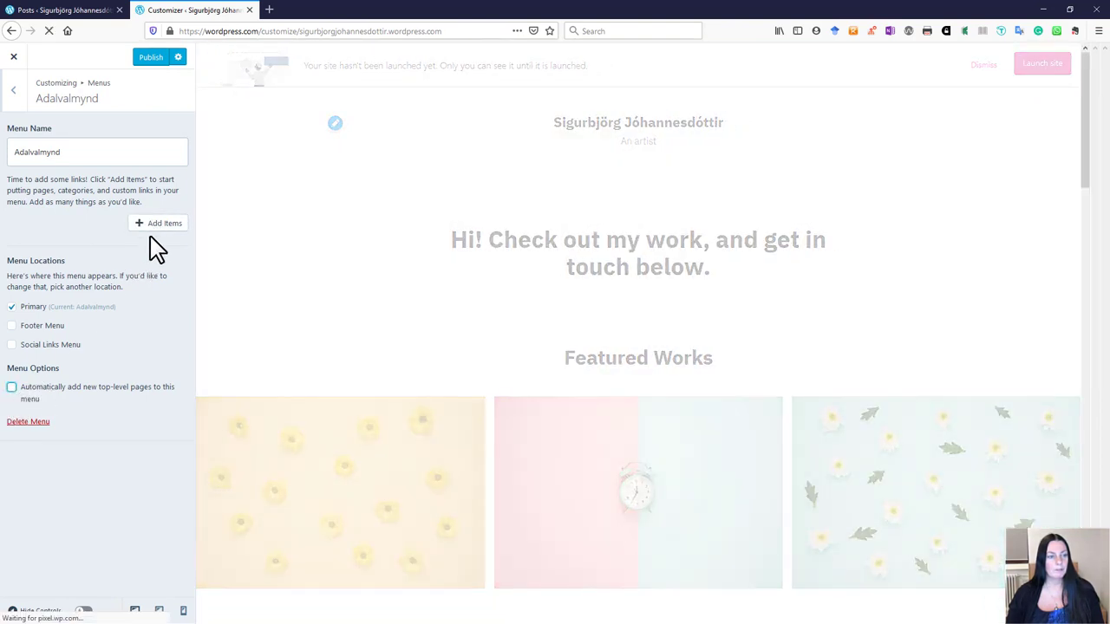
{"action": "left_click", "coordinate": [161, 224]}
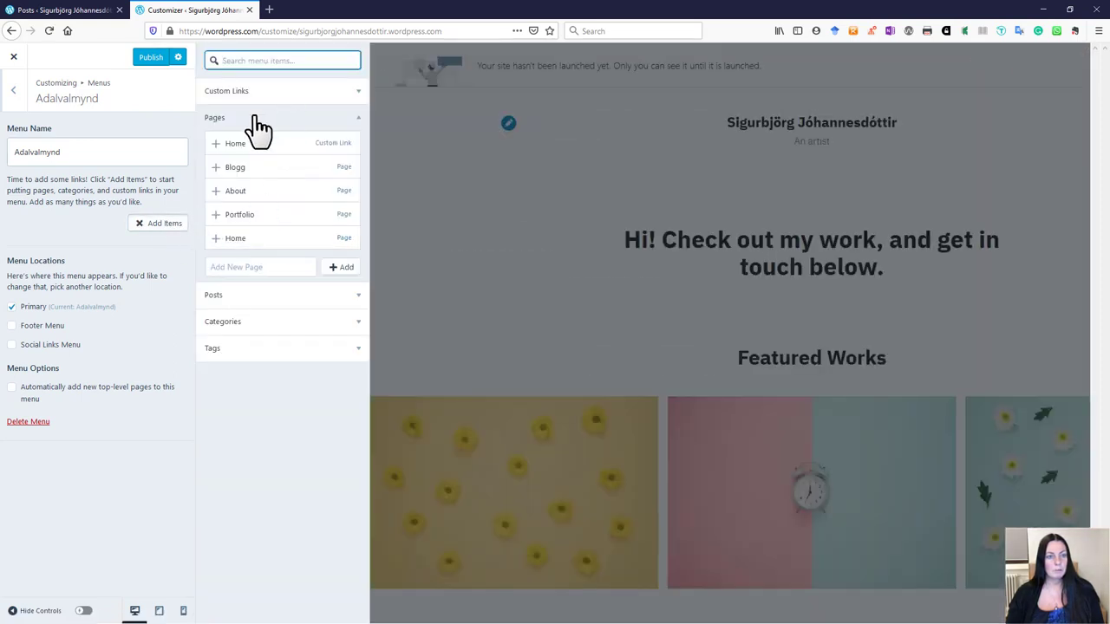
{"action": "left_click", "coordinate": [240, 147]}
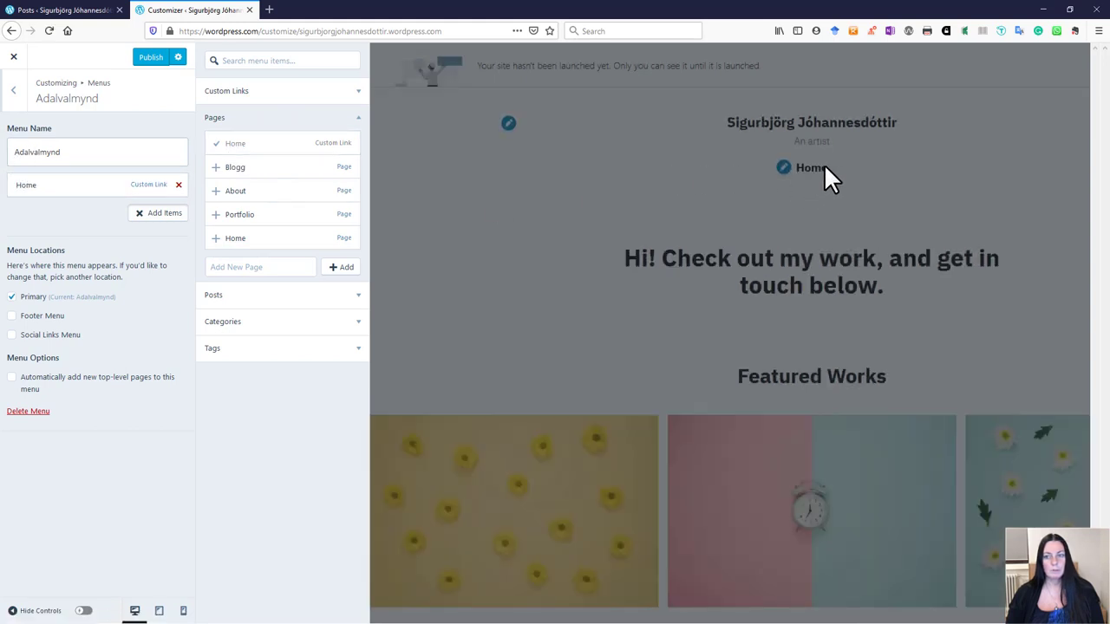
{"action": "left_click", "coordinate": [236, 217]}
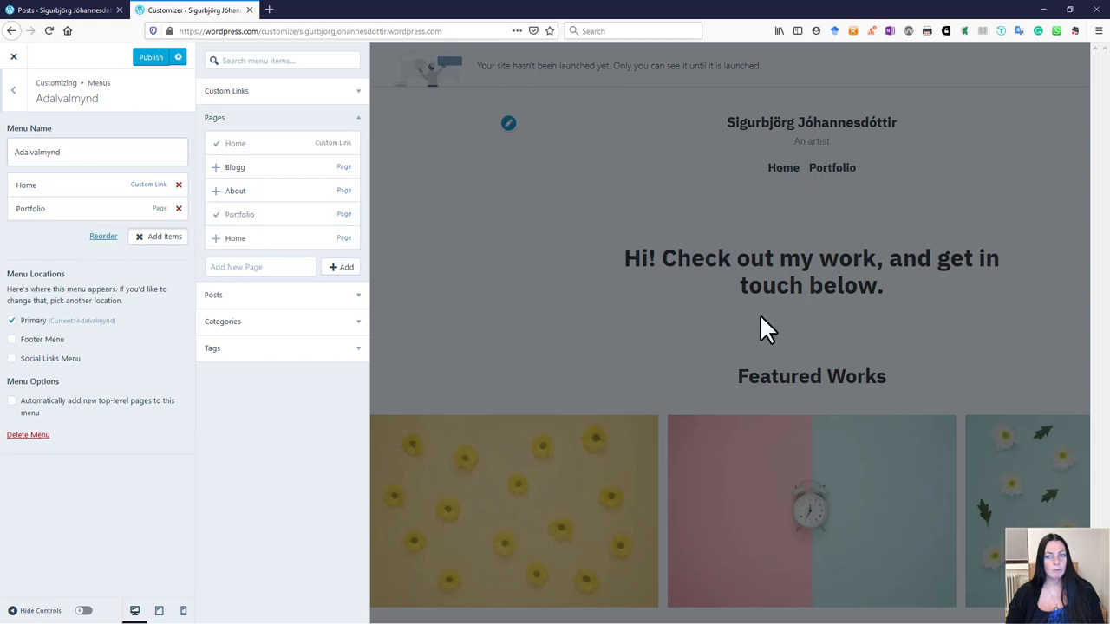
{"action": "left_click", "coordinate": [235, 169]}
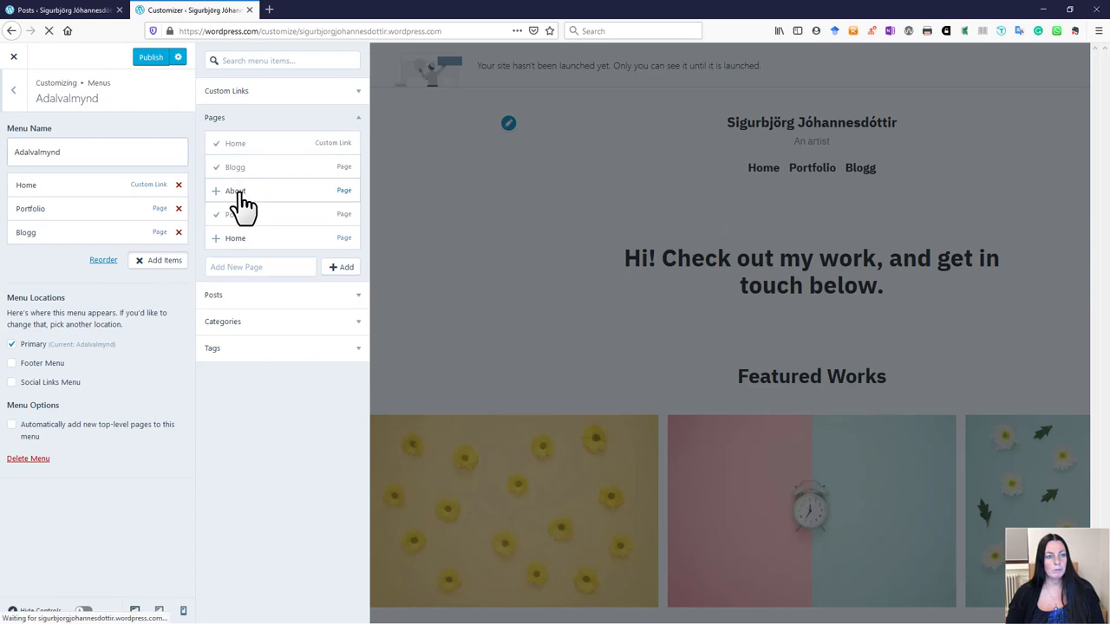
{"action": "left_click", "coordinate": [243, 193]}
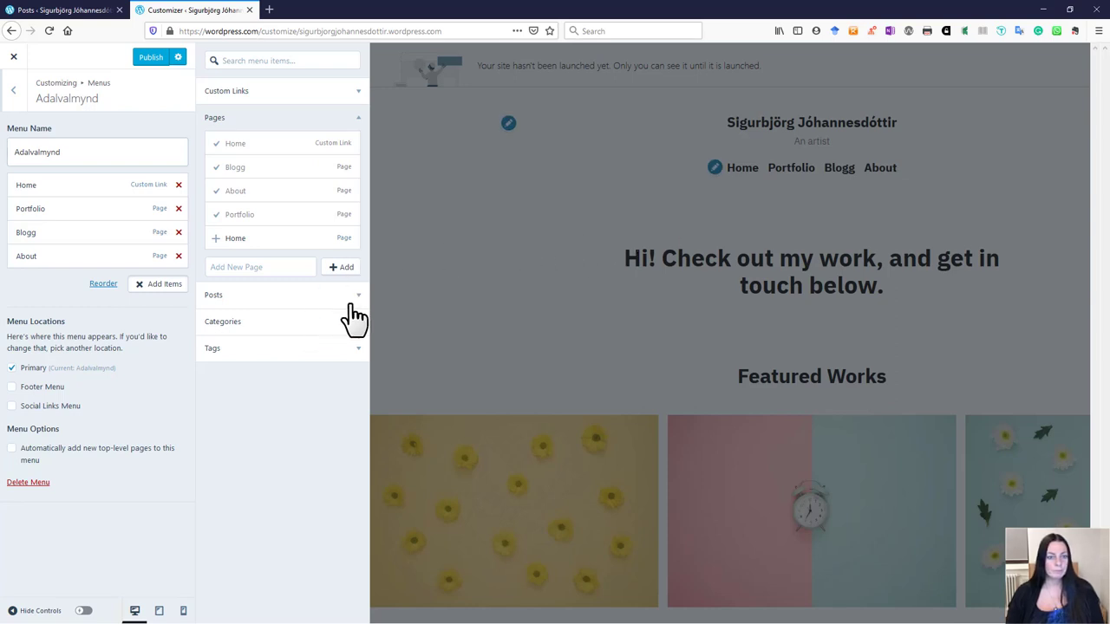
{"action": "left_click", "coordinate": [11, 449]}
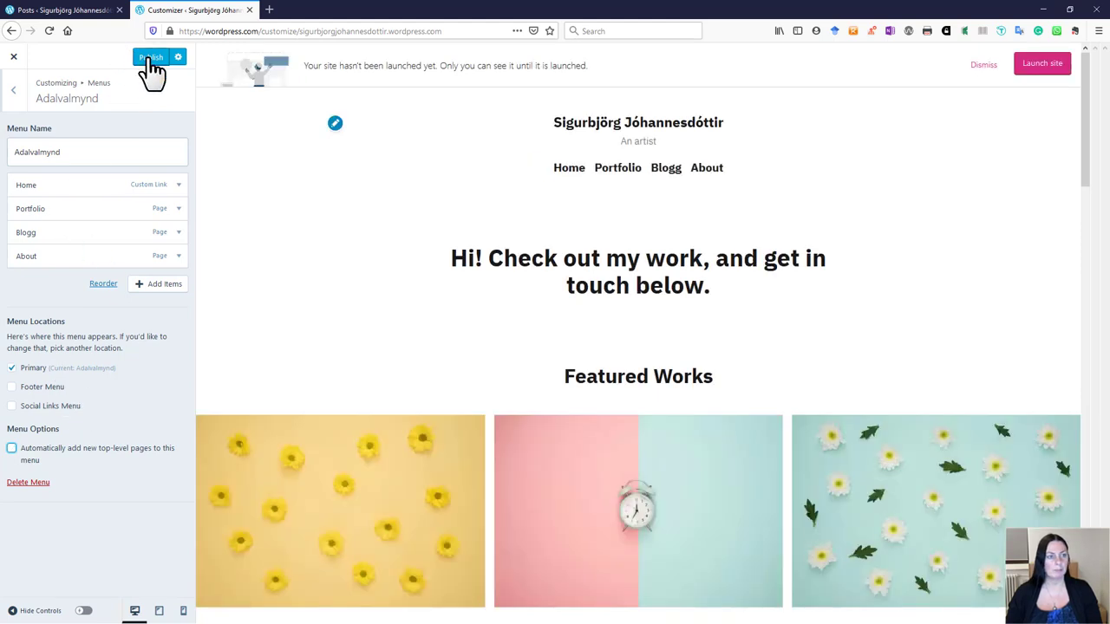
Step: Publish the Home/Portfolio/Blogg/About menu, then test the Portfolio, Blogg and About links on the live site
{"action": "left_click", "coordinate": [151, 58]}
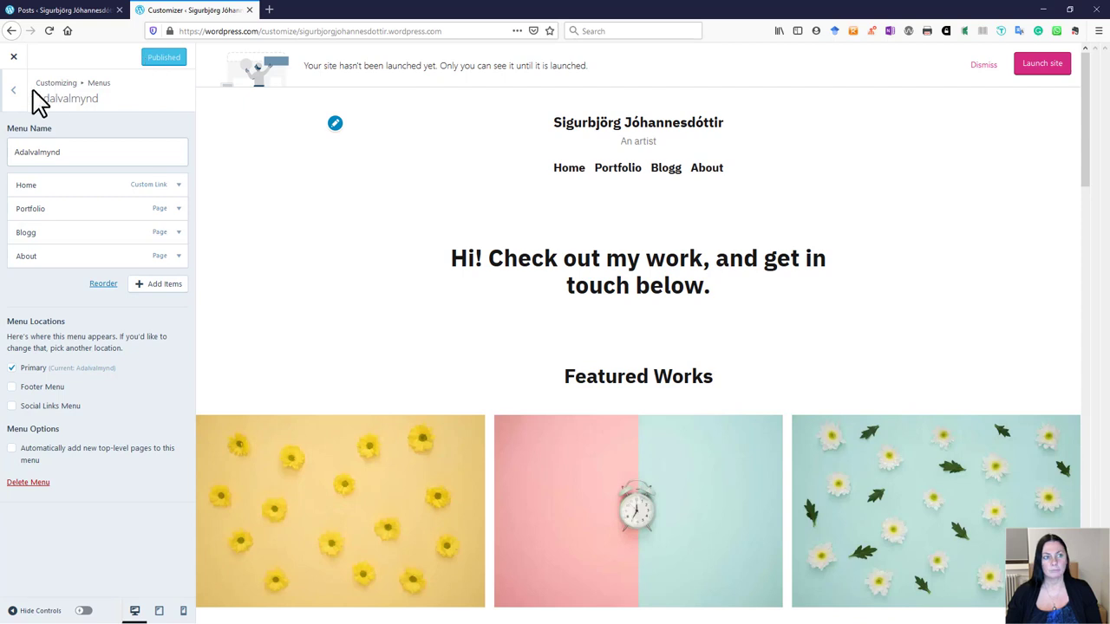
{"action": "left_click", "coordinate": [13, 58]}
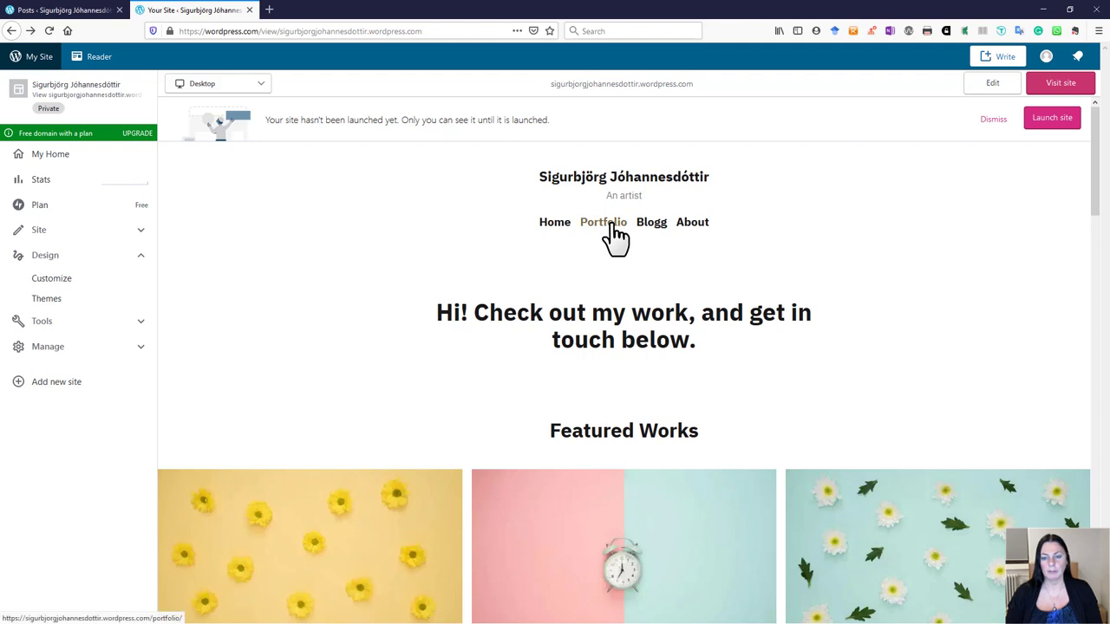
{"action": "left_click", "coordinate": [610, 225]}
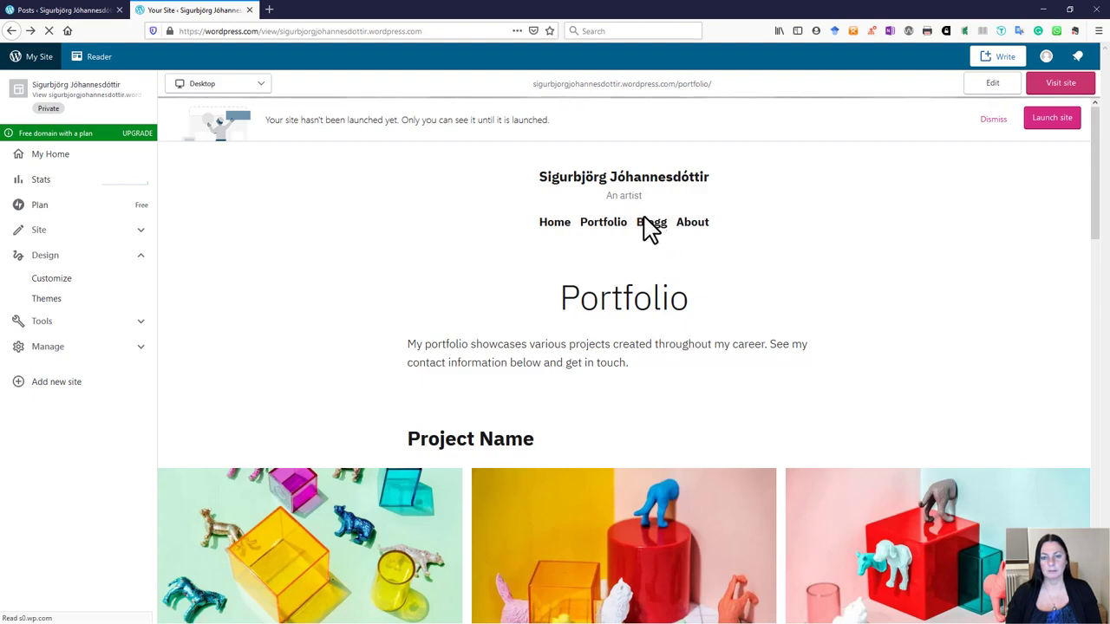
{"action": "left_click", "coordinate": [650, 224]}
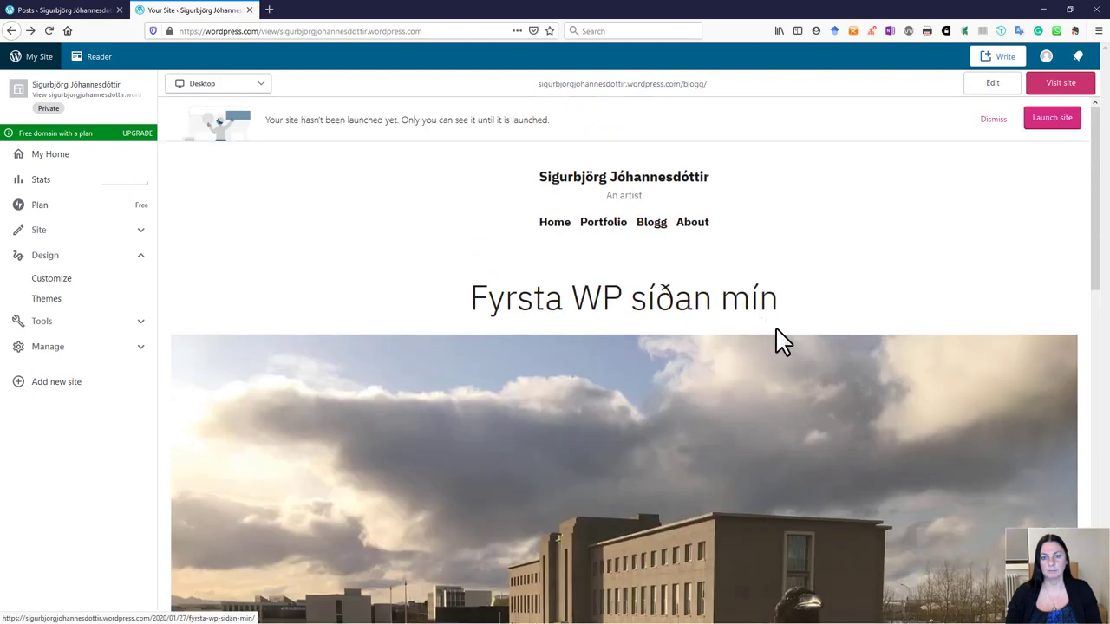
{"action": "scroll", "coordinate": [779, 331], "scroll_direction": "down", "scroll_amount": 10}
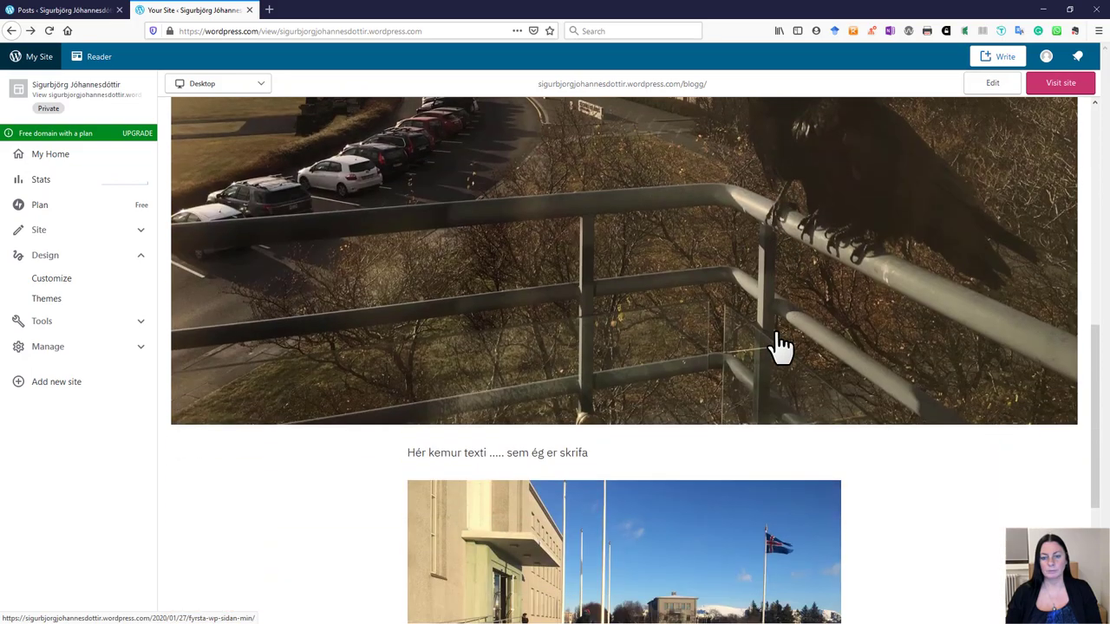
{"action": "scroll", "coordinate": [769, 338], "scroll_direction": "up", "scroll_amount": 10}
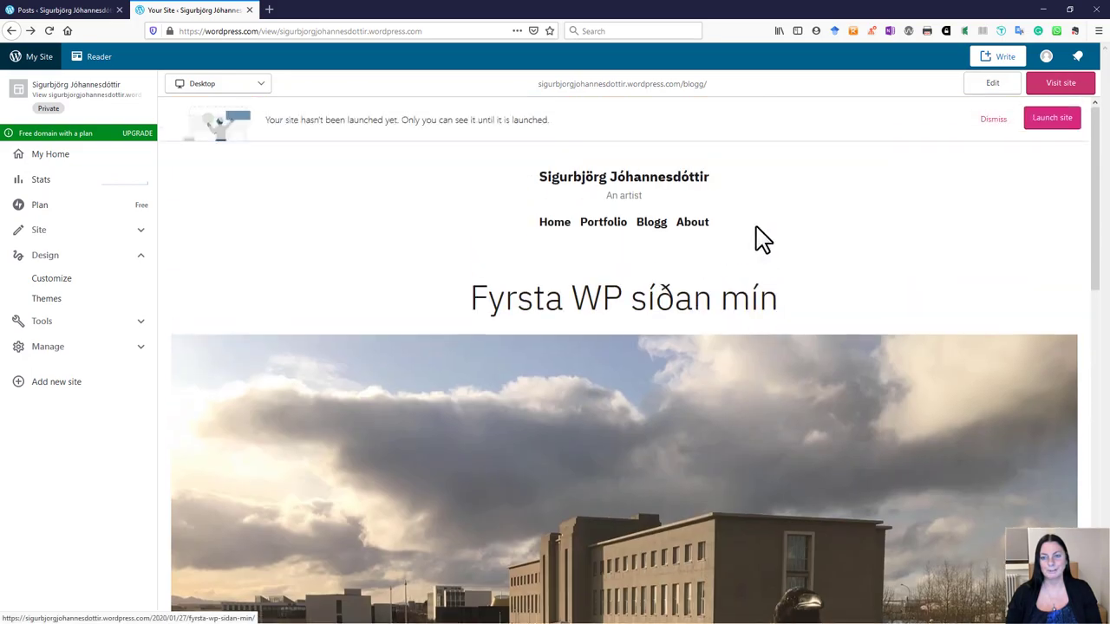
{"action": "left_click", "coordinate": [703, 226]}
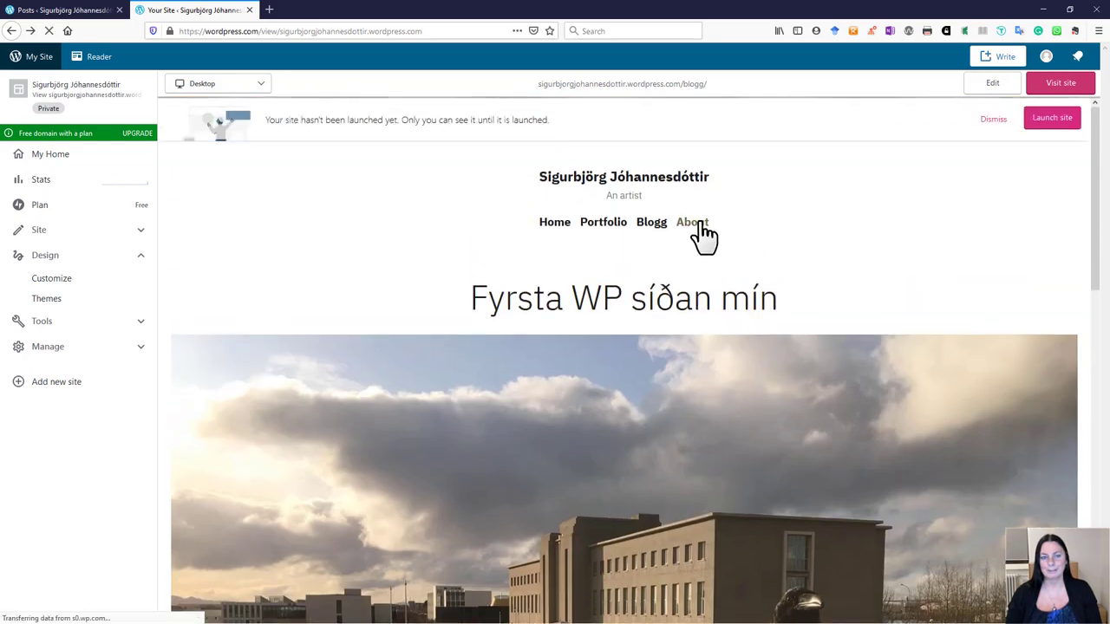